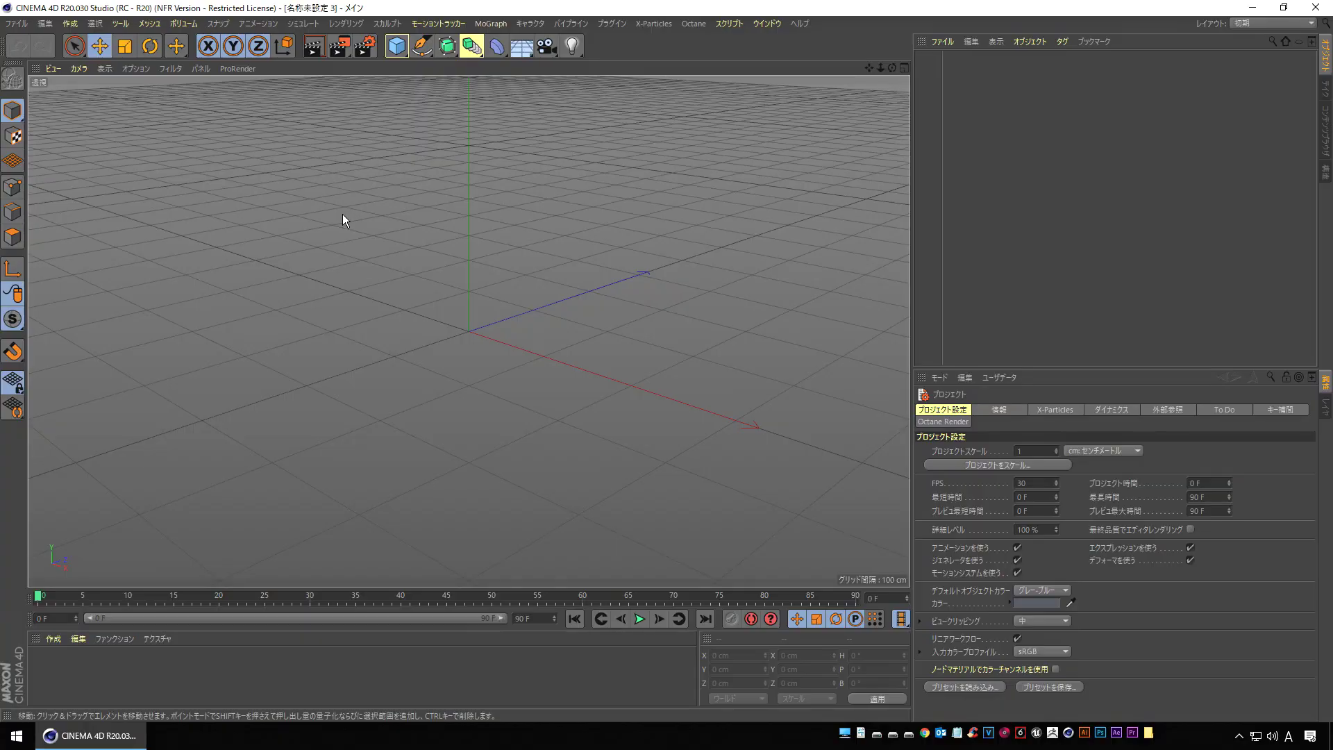
Add a MoText object to the scene and bring up its Object settings.
{"action": "left_click", "coordinate": [490, 24]}
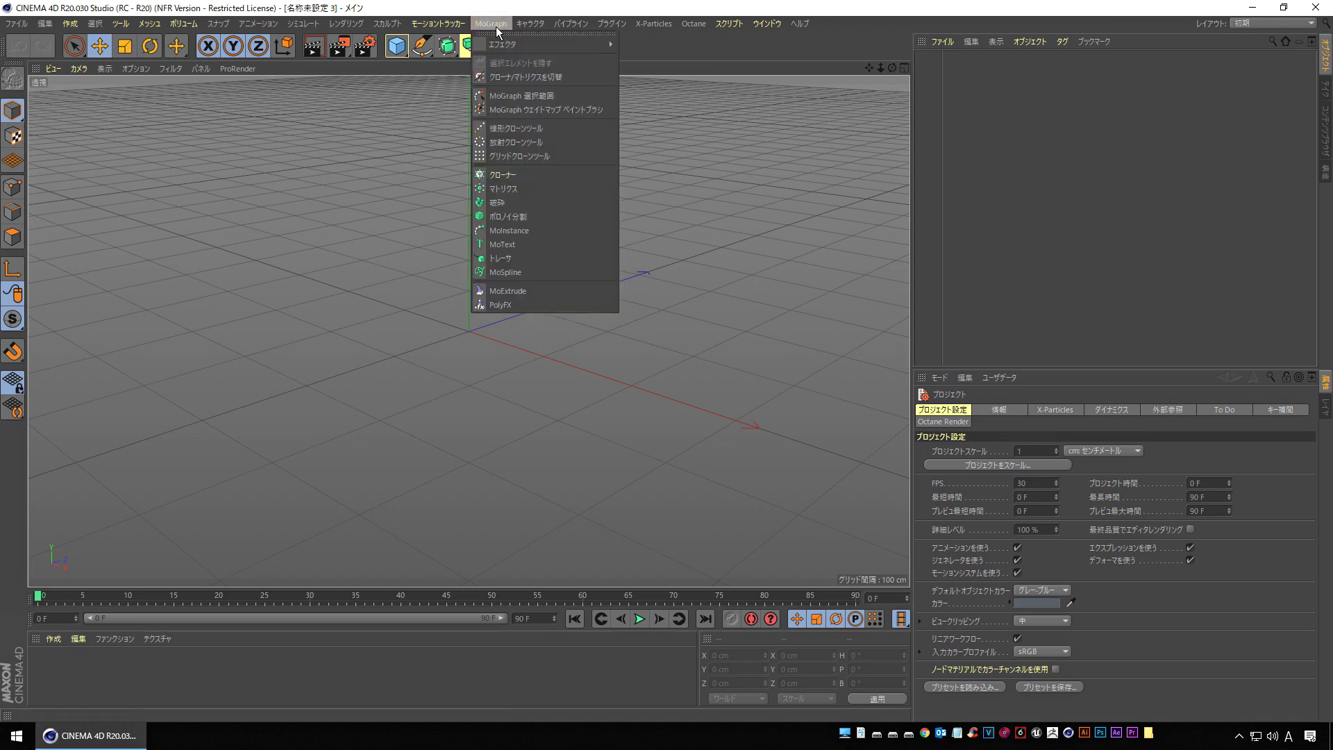
{"action": "left_click", "coordinate": [522, 247]}
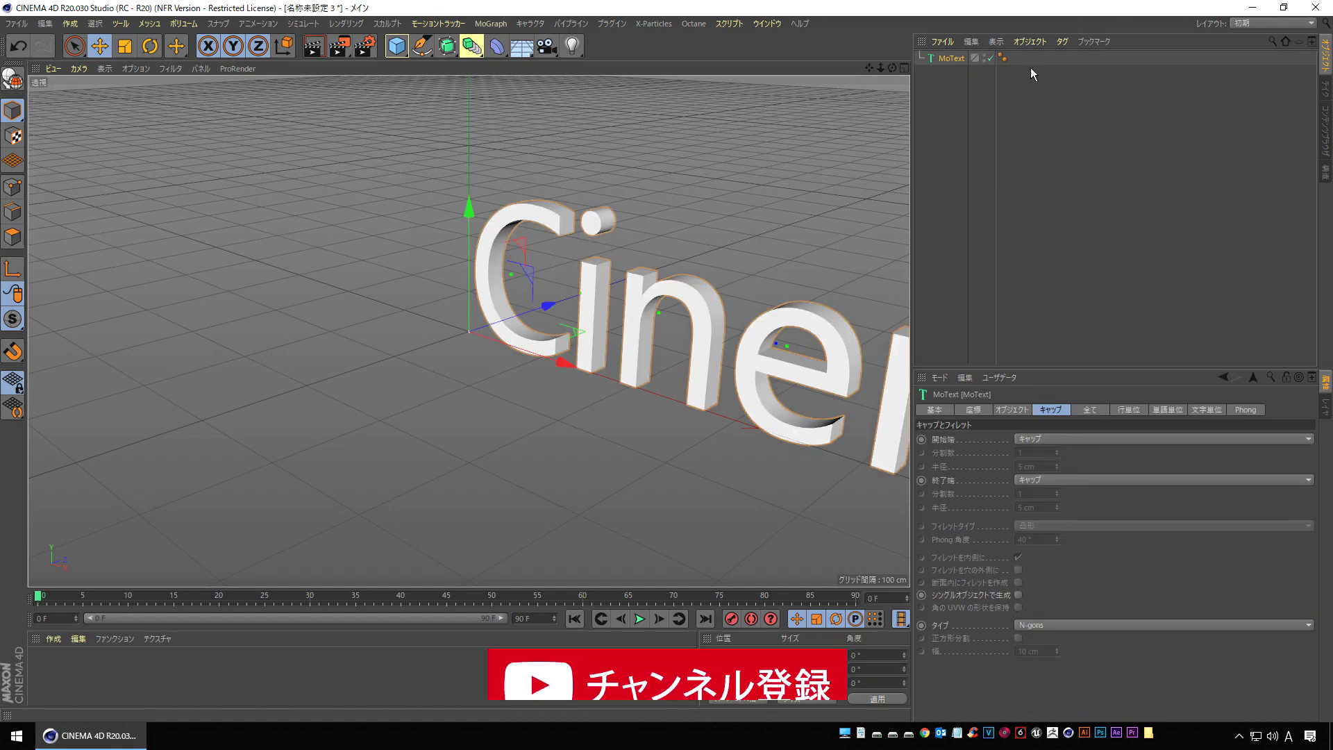
{"action": "left_click", "coordinate": [951, 58]}
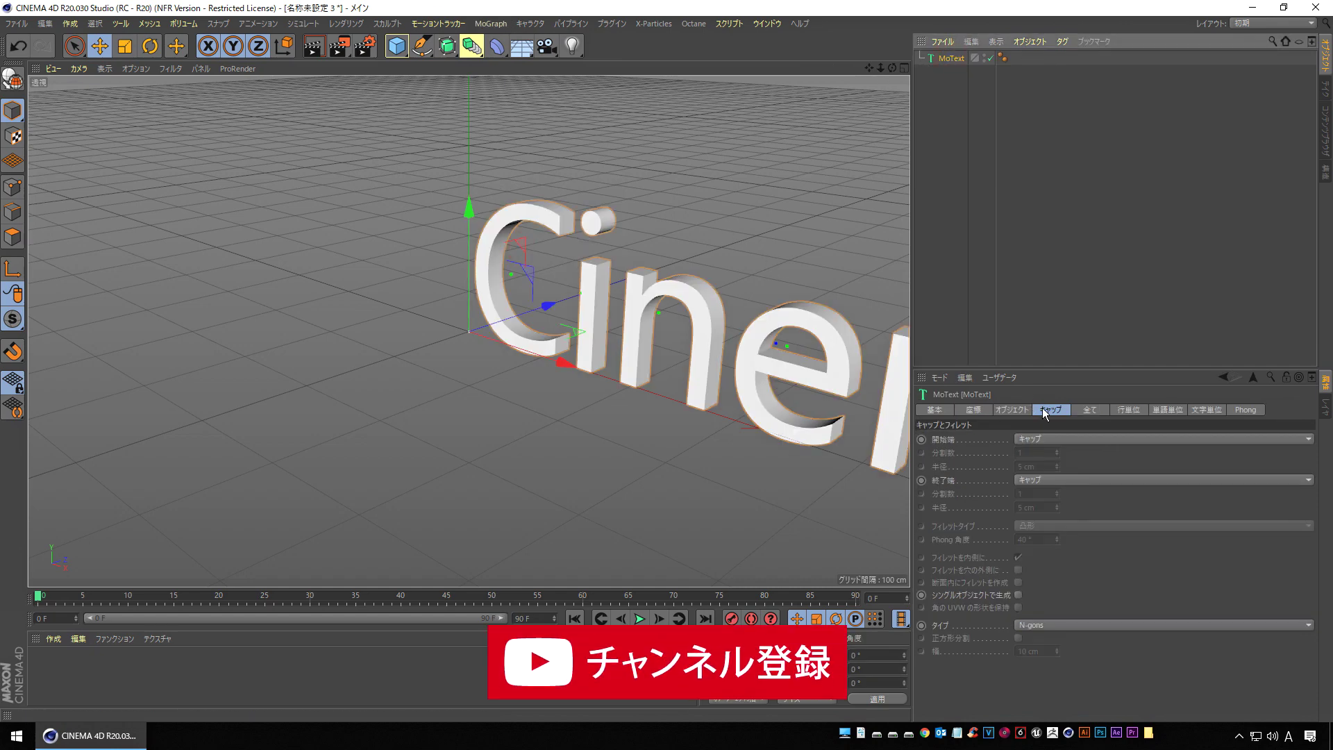
{"action": "left_click", "coordinate": [1008, 413]}
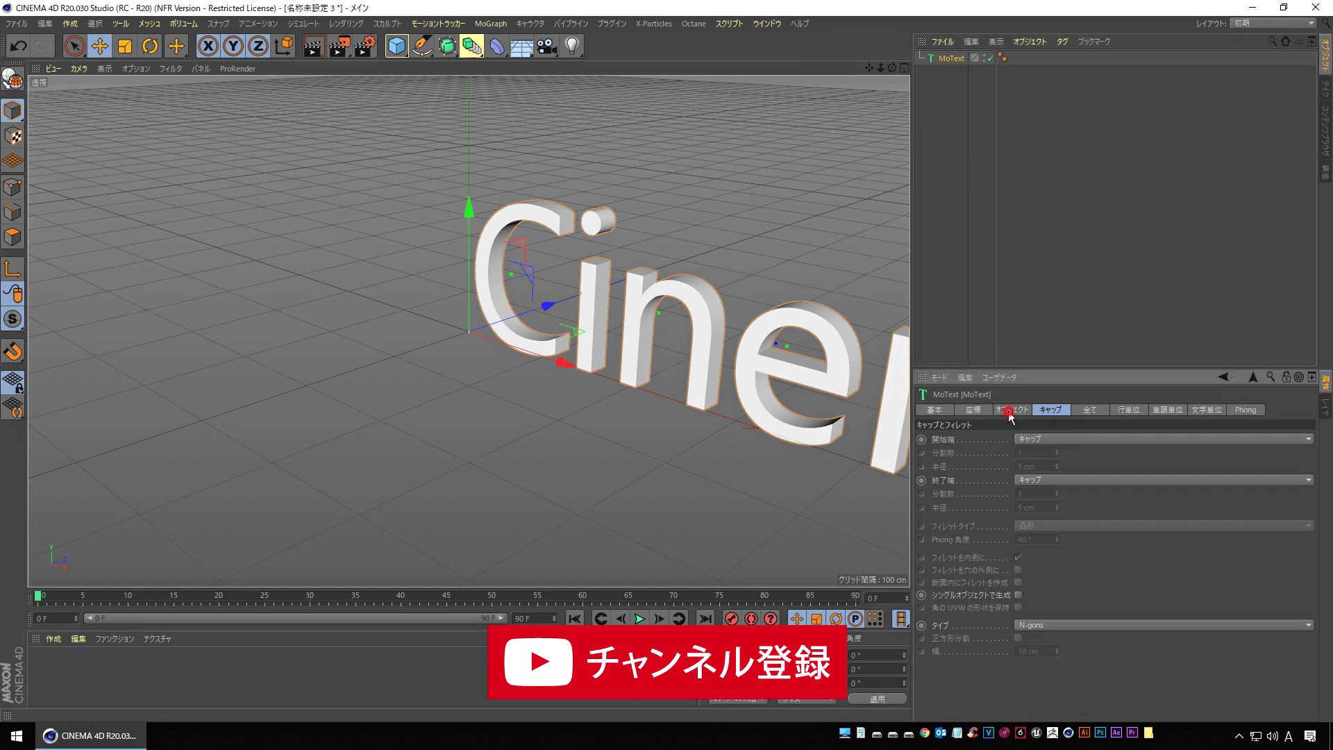
Change the text to TORAERA, centre its alignment, and create a new material.
{"action": "triple_click", "coordinate": [1018, 476]}
{"action": "type", "text": "TORAERA"}
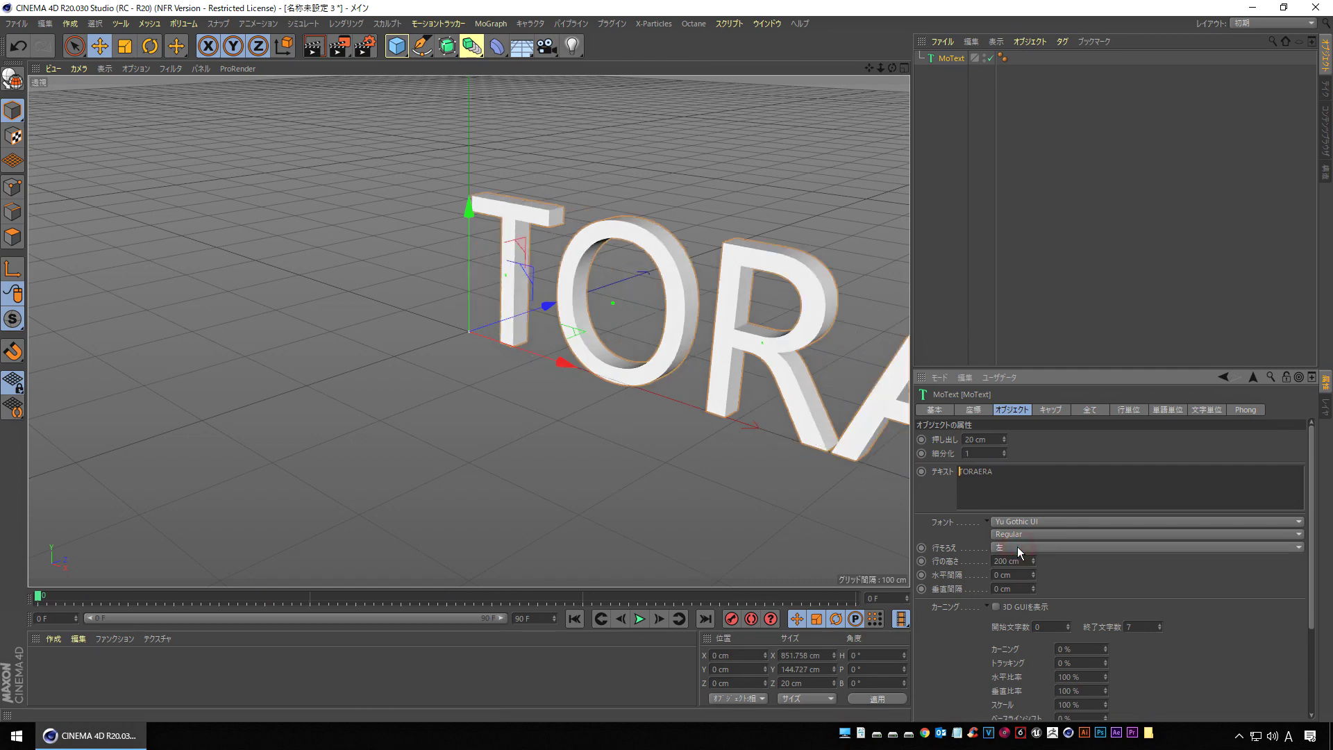
{"action": "left_click", "coordinate": [1018, 548]}
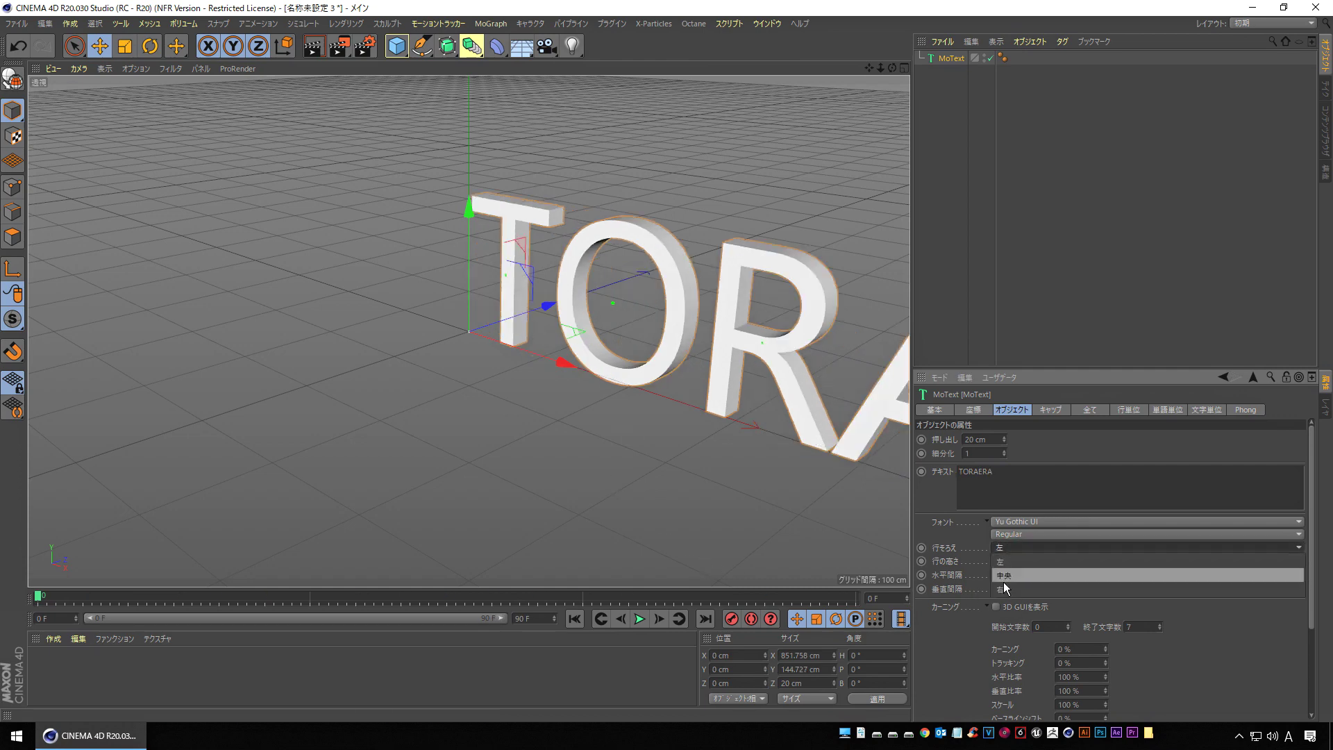
{"action": "left_click", "coordinate": [1022, 577]}
{"action": "mouse_move", "coordinate": [506, 327]}
{"action": "left_mouse_down", "text": "alt"}
{"action": "mouse_move", "coordinate": [517, 342]}
{"action": "mouse_move", "coordinate": [589, 282]}
{"action": "mouse_move", "coordinate": [475, 336]}
{"action": "left_mouse_up", "text": "alt"}
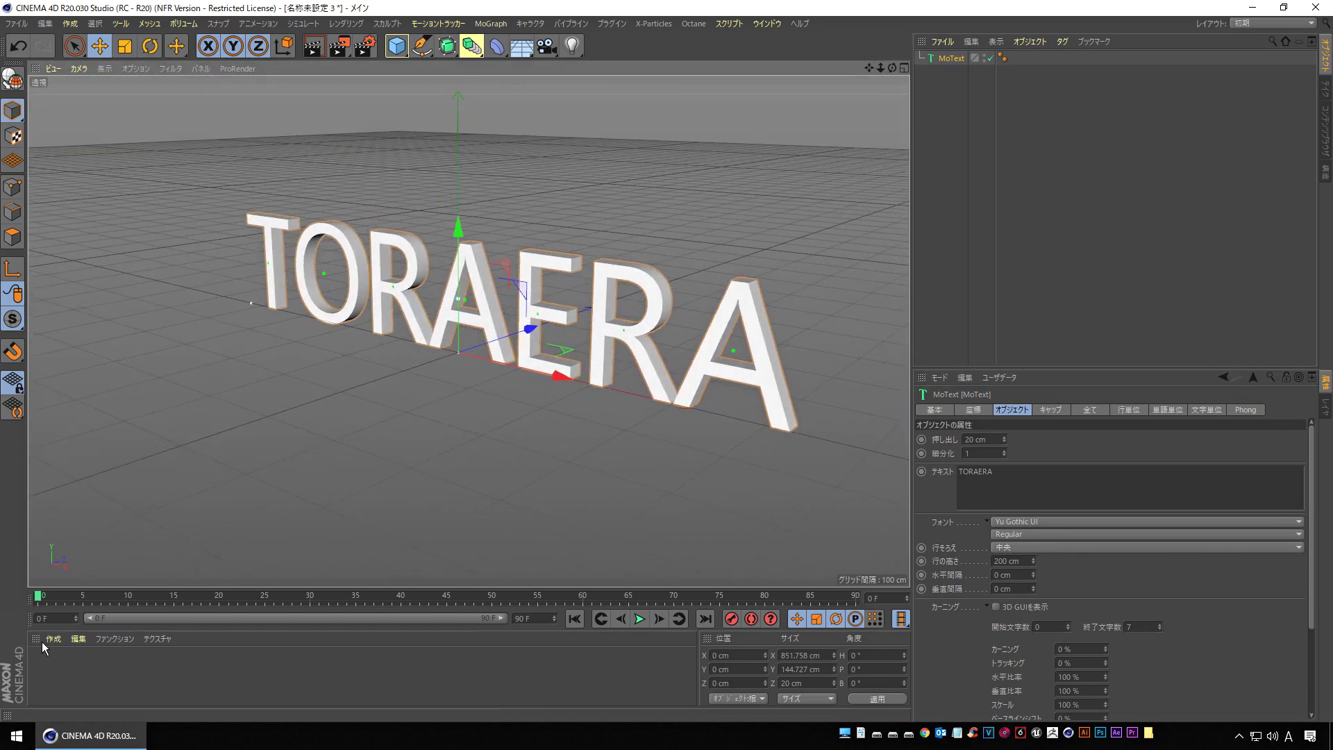
{"action": "double_click", "coordinate": [52, 678]}
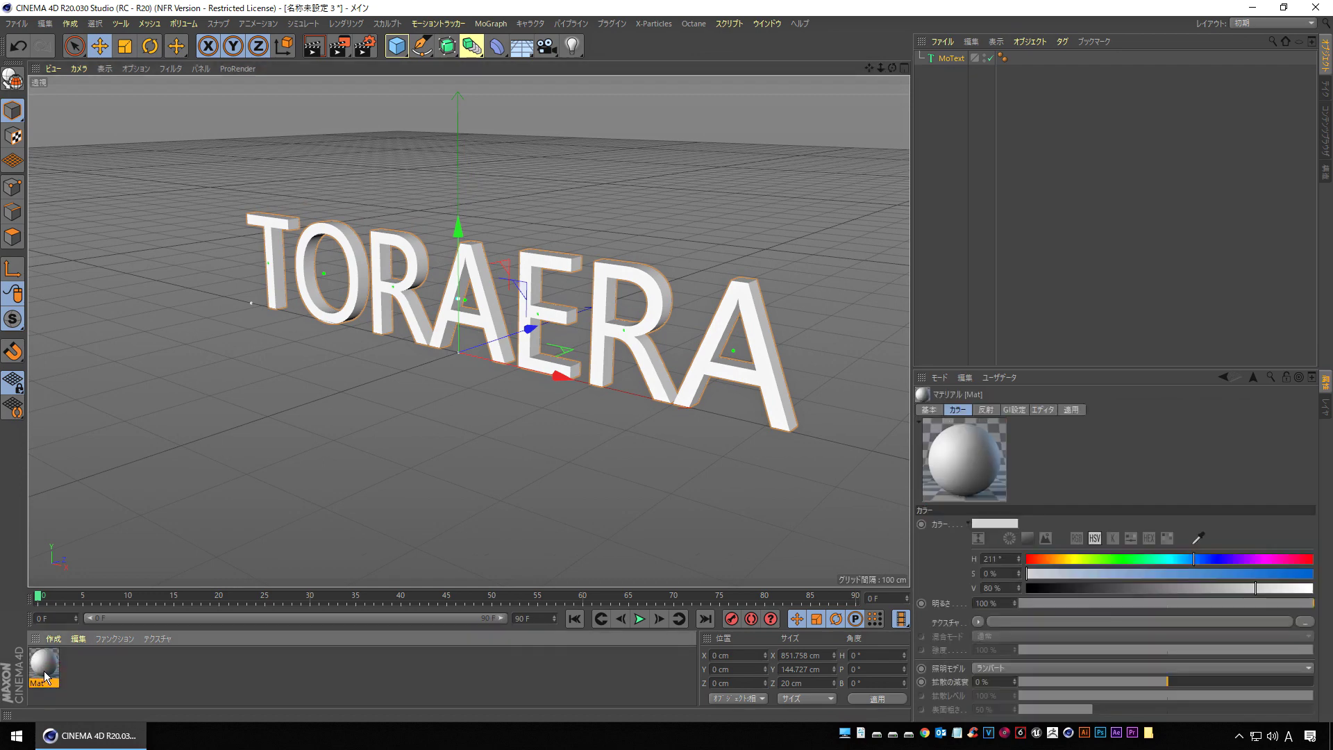
Tint the Mat material blue at 100% saturation and apply it to the MoText.
{"action": "double_click", "coordinate": [44, 672]}
{"action": "left_click_drag", "start_coordinate": [564, 192], "coordinate": [694, 193]}
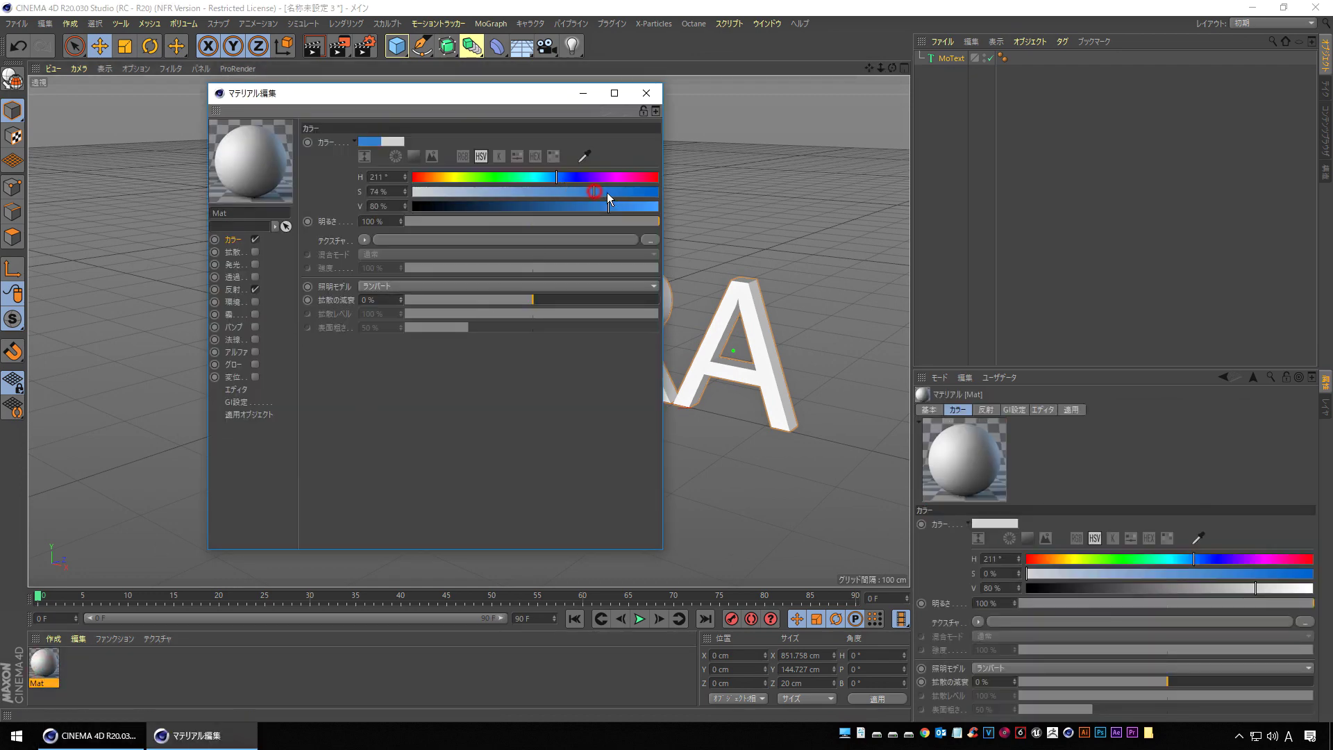
{"action": "left_click", "coordinate": [645, 93]}
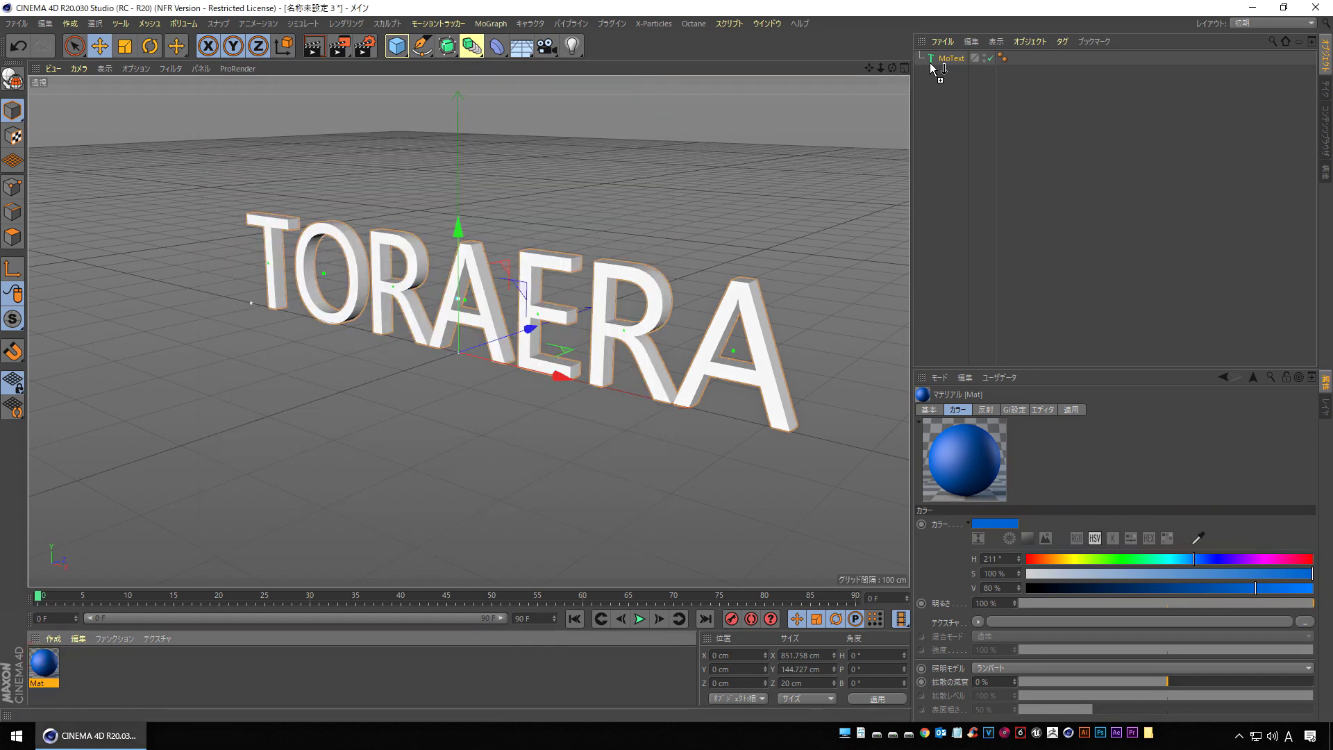
{"action": "left_click_drag", "start_coordinate": [745, 217], "coordinate": [949, 59]}
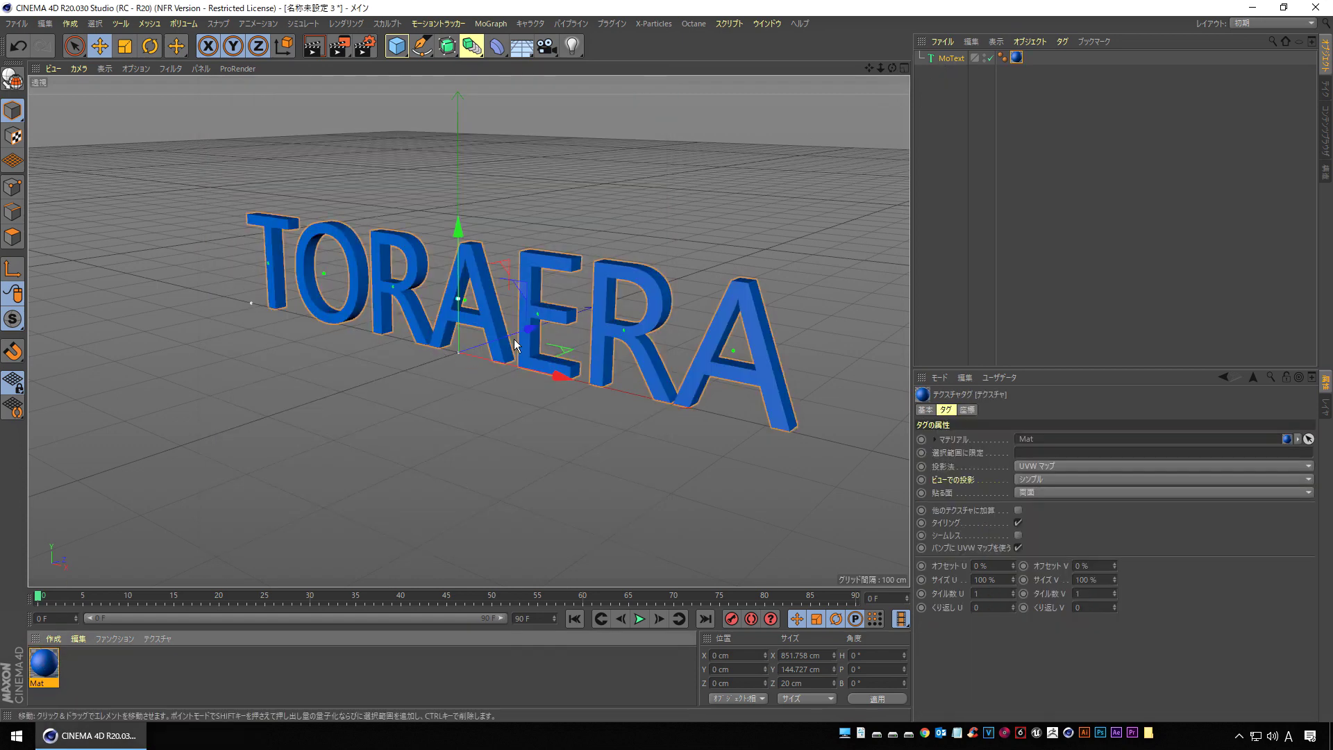
{"action": "left_click_drag", "start_coordinate": [513, 339], "coordinate": [535, 330], "text": "alt"}
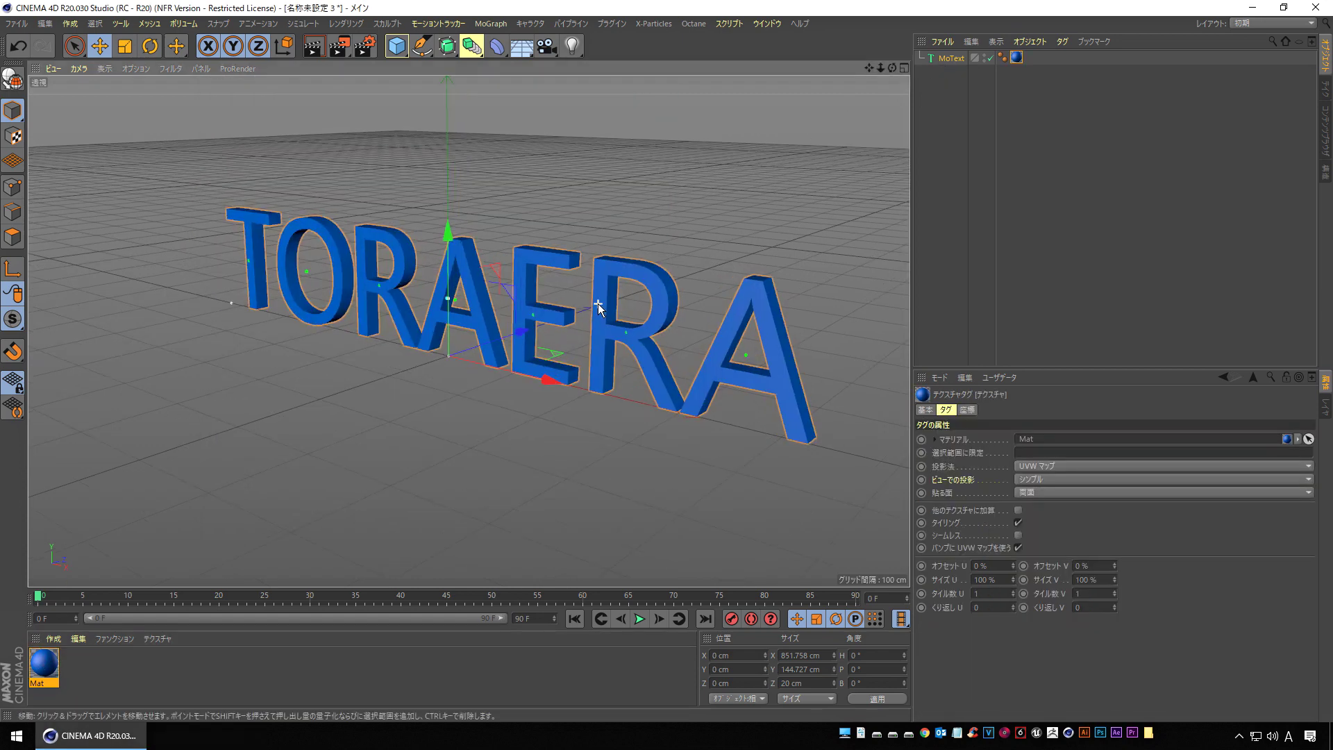
{"action": "left_click", "coordinate": [951, 58]}
Set the MoText extrusion depth to 44 cm.
{"action": "left_click", "coordinate": [953, 57]}
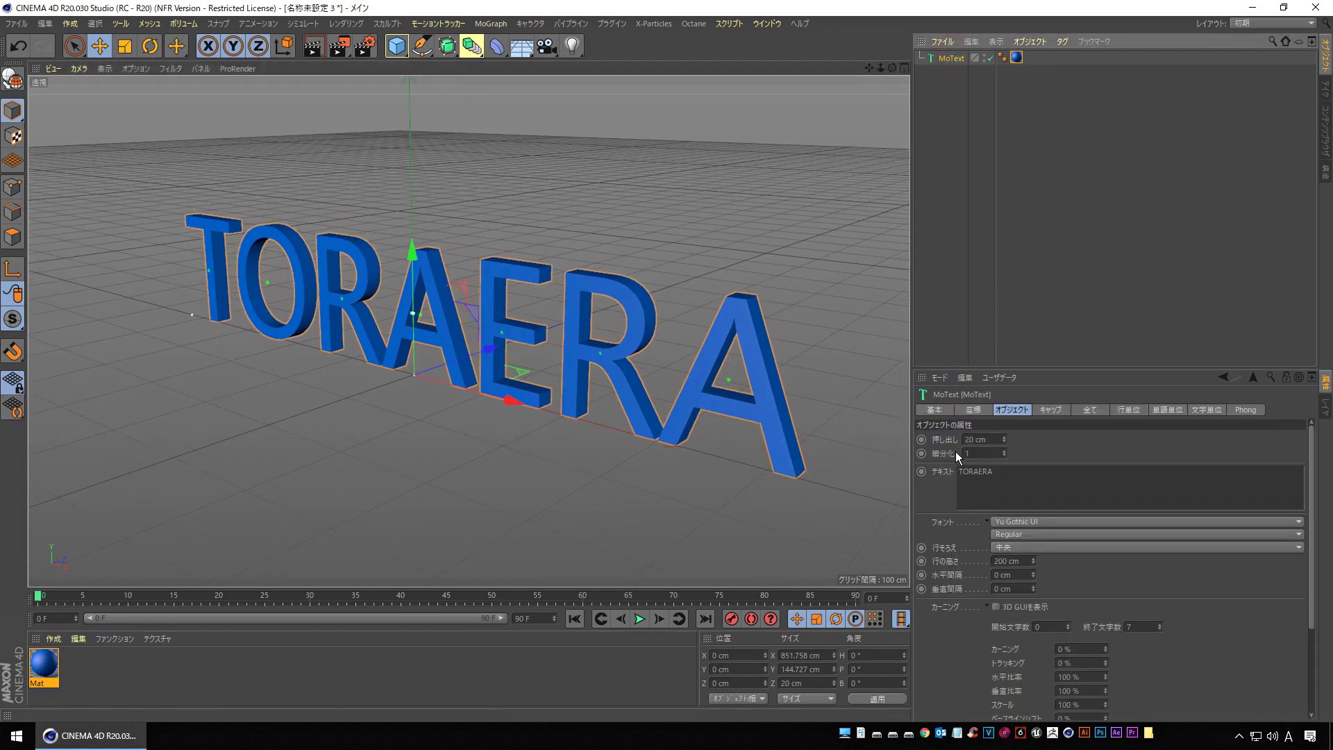
{"action": "left_click_drag", "start_coordinate": [1007, 441], "coordinate": [1035, 440]}
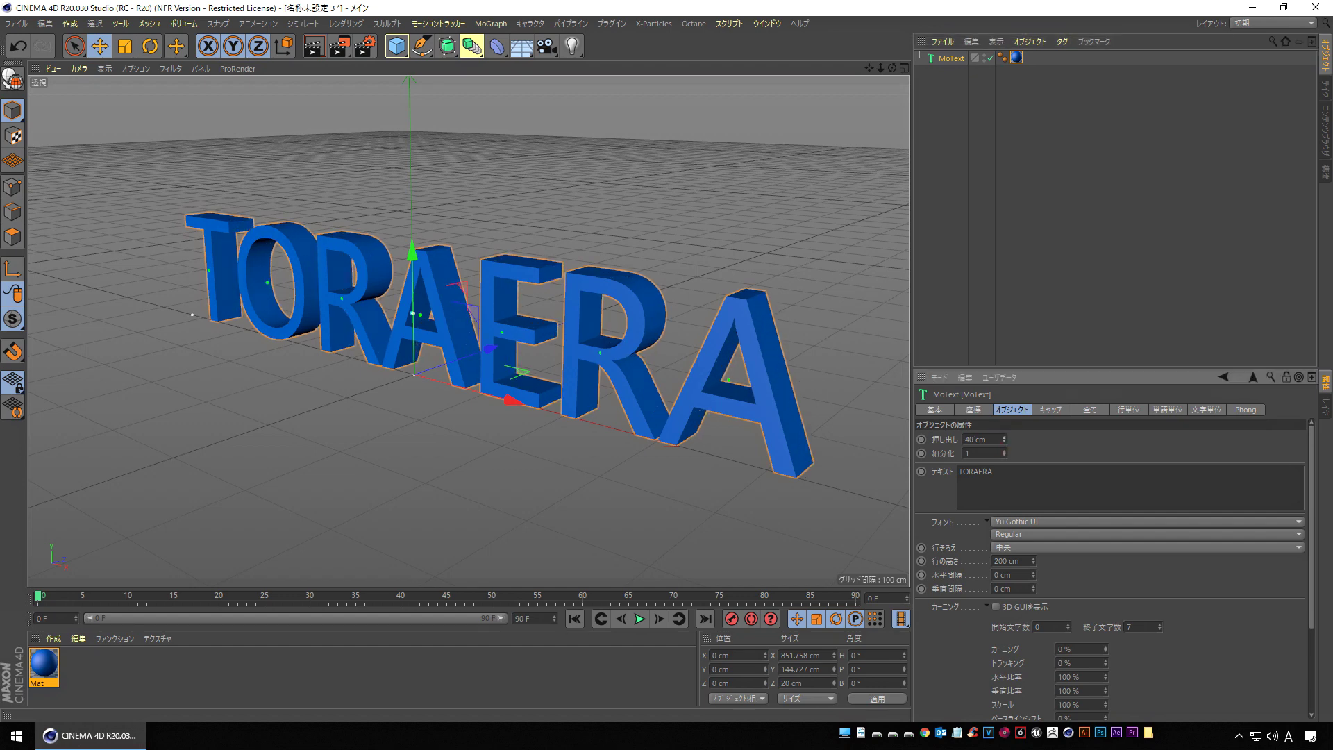
{"action": "left_click_drag", "start_coordinate": [667, 347], "coordinate": [586, 313], "text": "alt"}
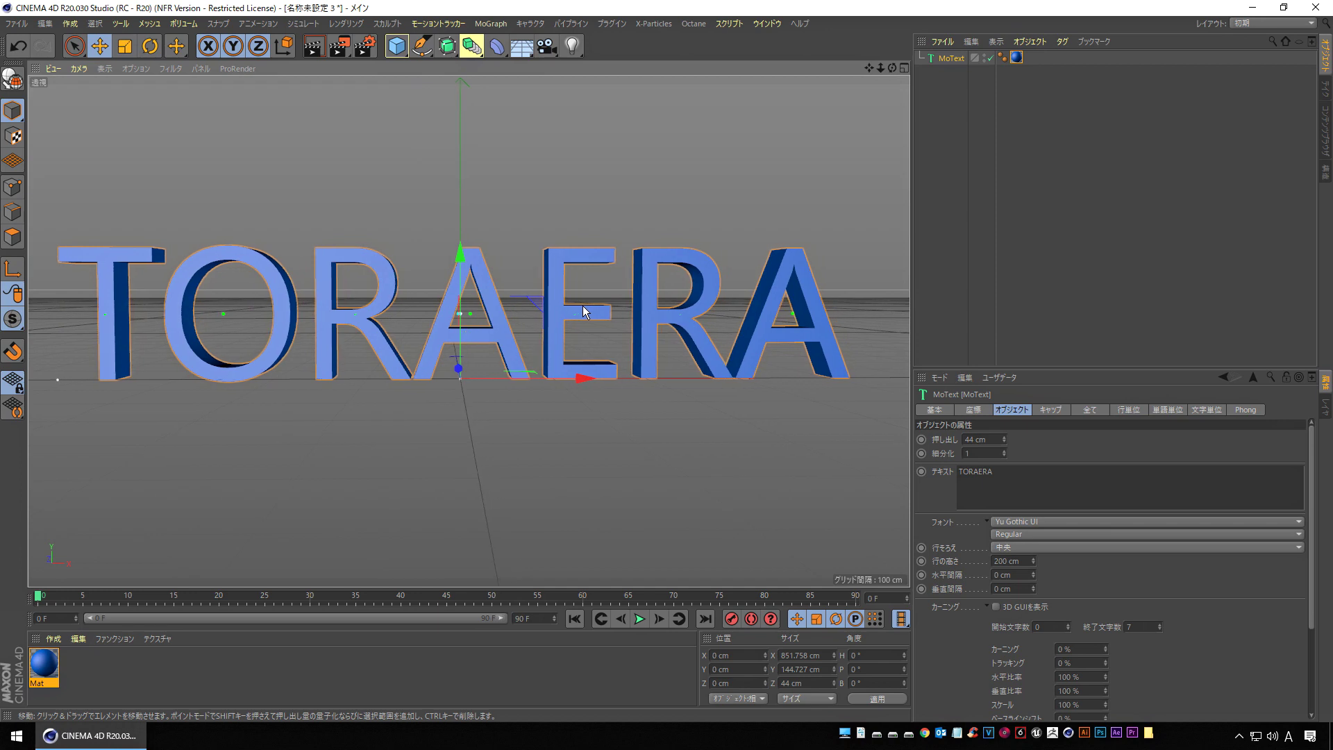
Respace the TORAERA letters with the on-screen kerning handles, then hide the handles.
{"action": "left_click", "coordinate": [996, 606]}
{"action": "left_click_drag", "start_coordinate": [801, 211], "coordinate": [816, 213]}
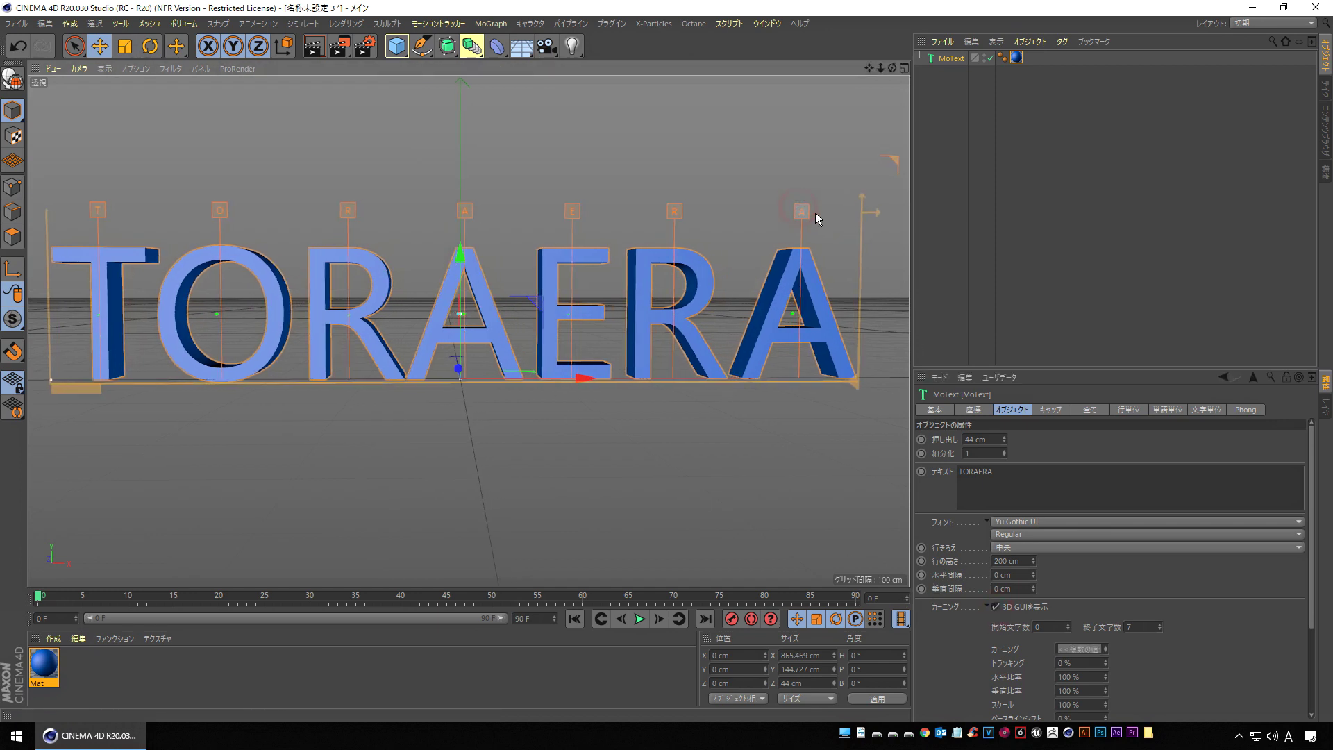
{"action": "left_click_drag", "start_coordinate": [643, 298], "coordinate": [484, 271], "text": "alt"}
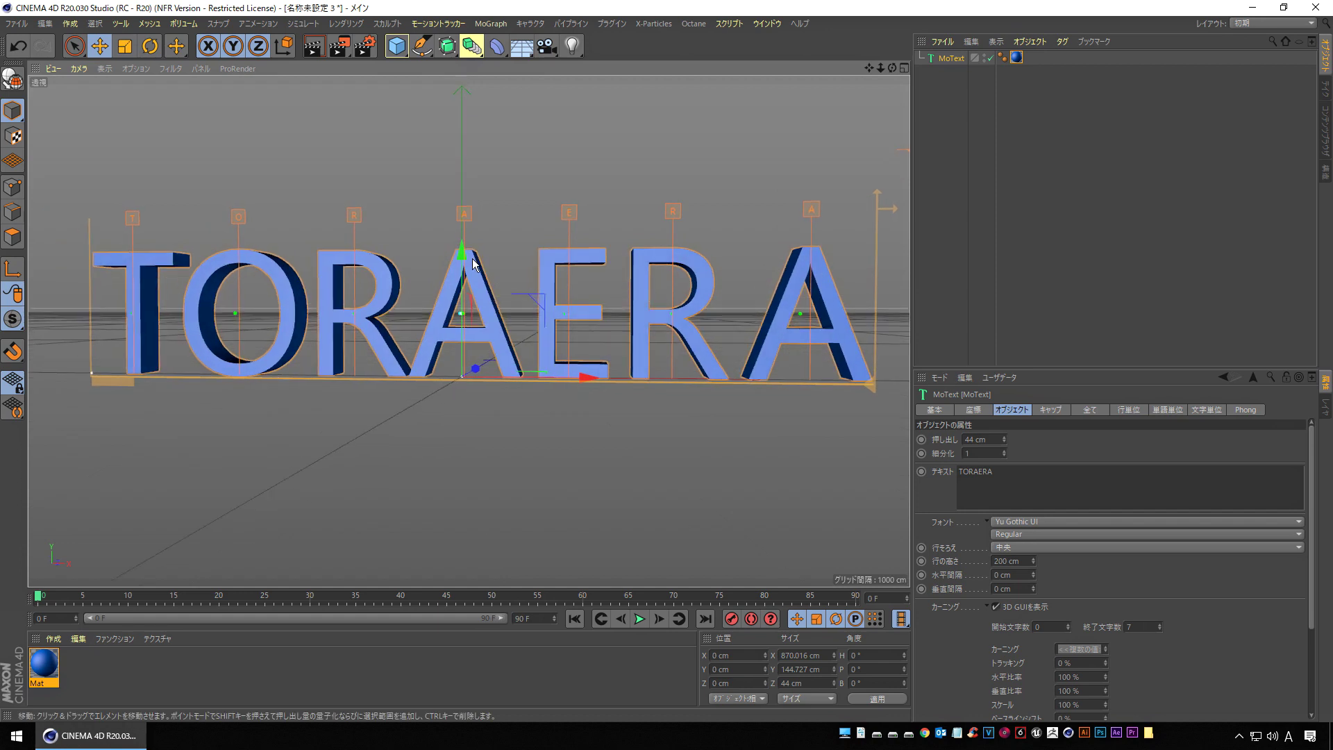
{"action": "left_click_drag", "start_coordinate": [465, 214], "coordinate": [474, 219]}
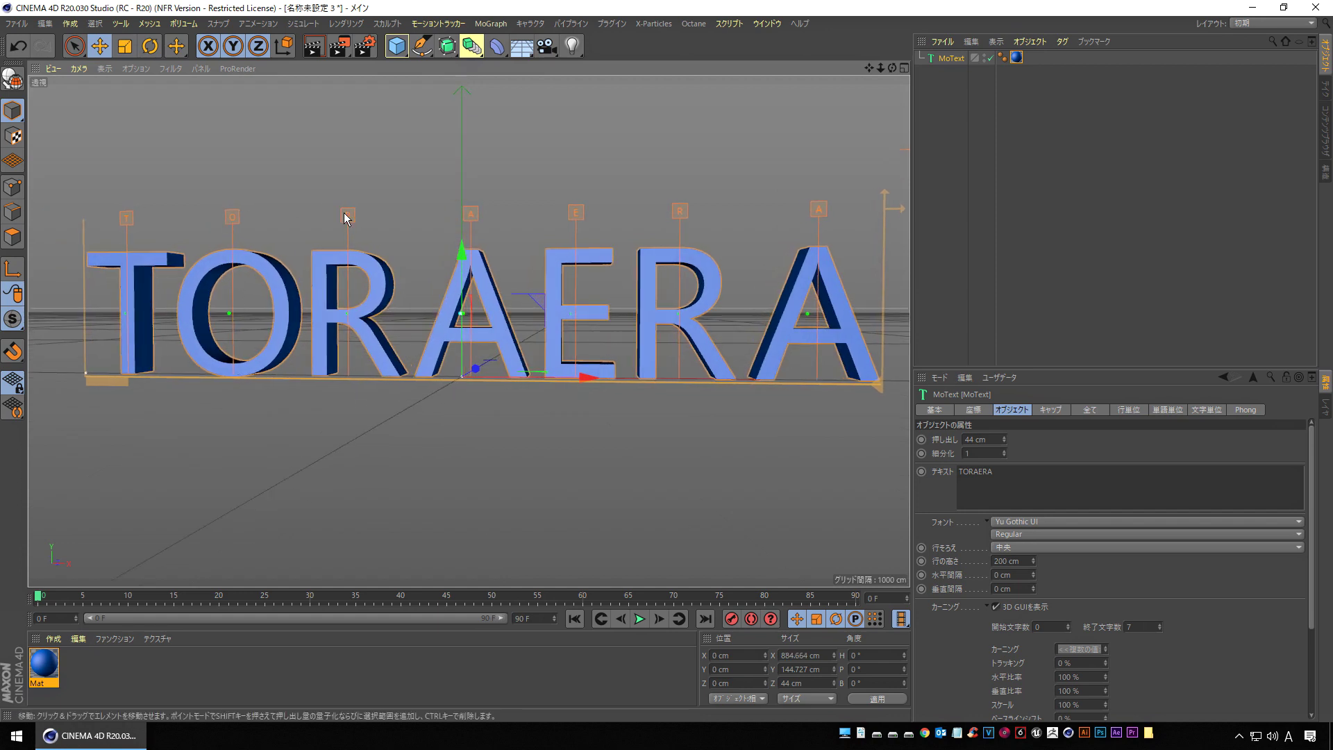
{"action": "left_click_drag", "start_coordinate": [343, 213], "coordinate": [336, 214]}
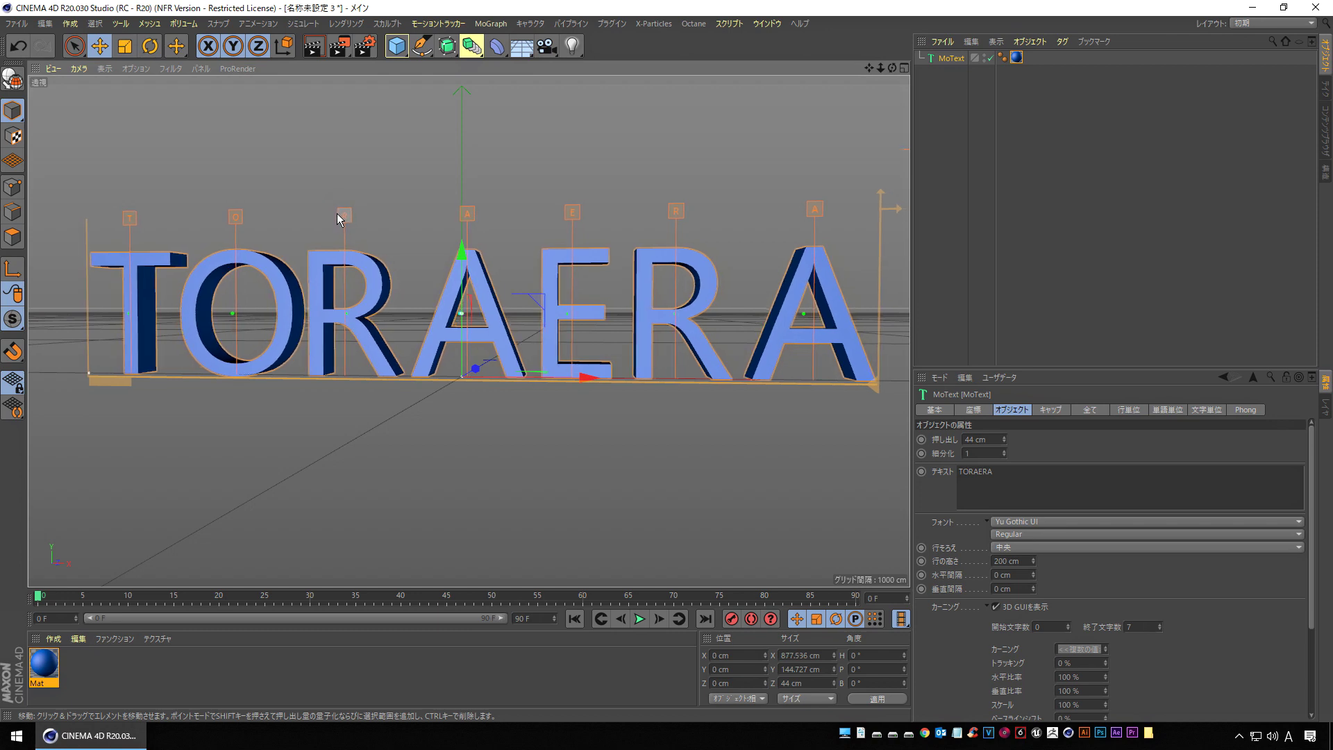
{"action": "left_click_drag", "start_coordinate": [346, 245], "coordinate": [340, 239], "text": "alt"}
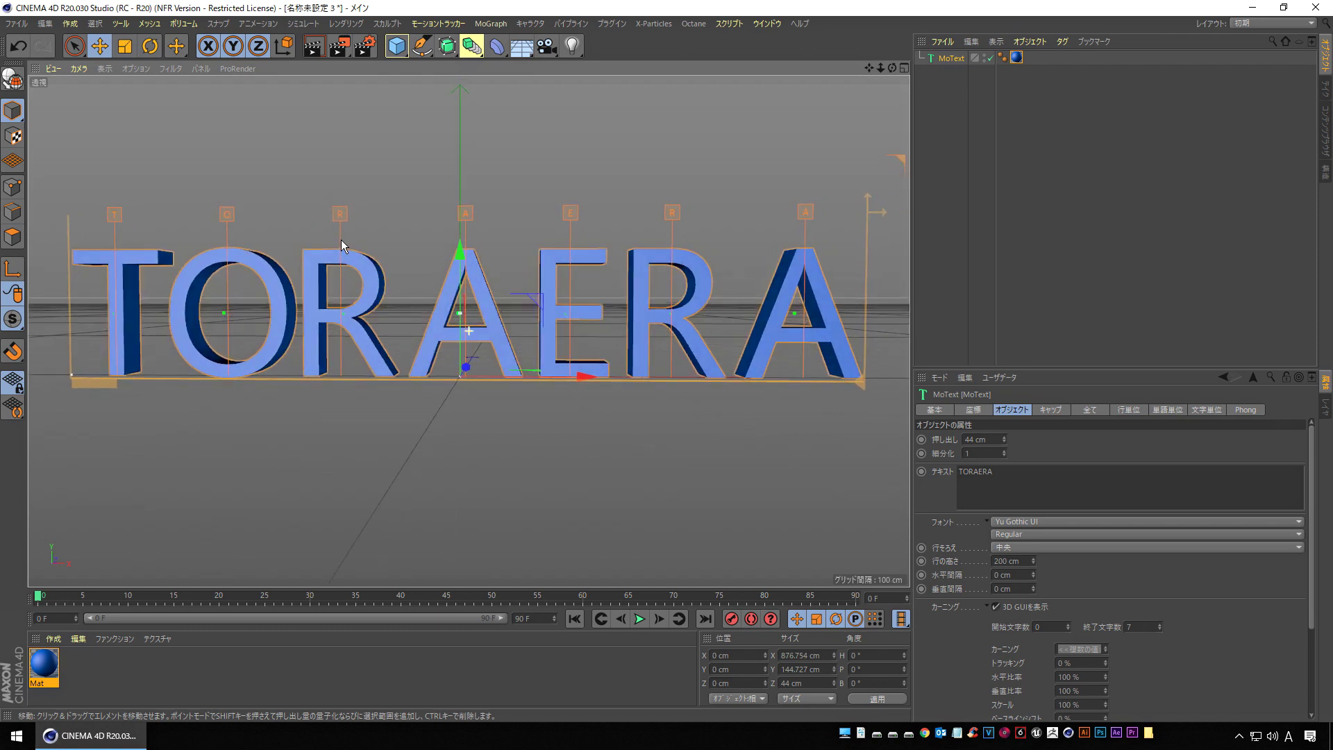
{"action": "left_click", "coordinate": [995, 607]}
{"action": "mouse_move", "coordinate": [622, 316]}
{"action": "left_mouse_down", "text": "alt"}
{"action": "mouse_move", "coordinate": [662, 318]}
{"action": "mouse_move", "coordinate": [485, 349]}
{"action": "mouse_move", "coordinate": [529, 283]}
{"action": "mouse_move", "coordinate": [664, 310]}
{"action": "mouse_move", "coordinate": [417, 313]}
{"action": "mouse_move", "coordinate": [586, 301]}
{"action": "mouse_move", "coordinate": [564, 305]}
{"action": "left_mouse_up", "text": "alt"}
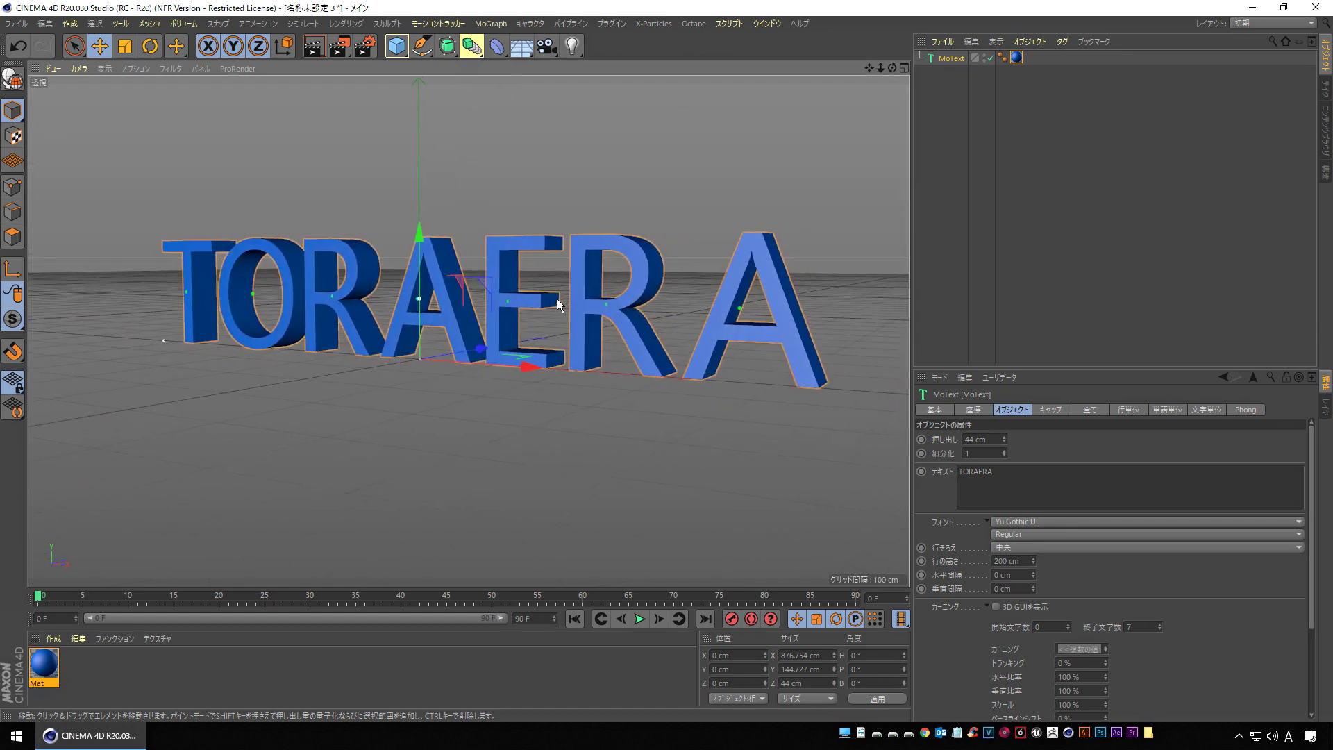
Switch the viewport display to Gouraud Shading (Lines).
{"action": "left_click", "coordinate": [104, 68]}
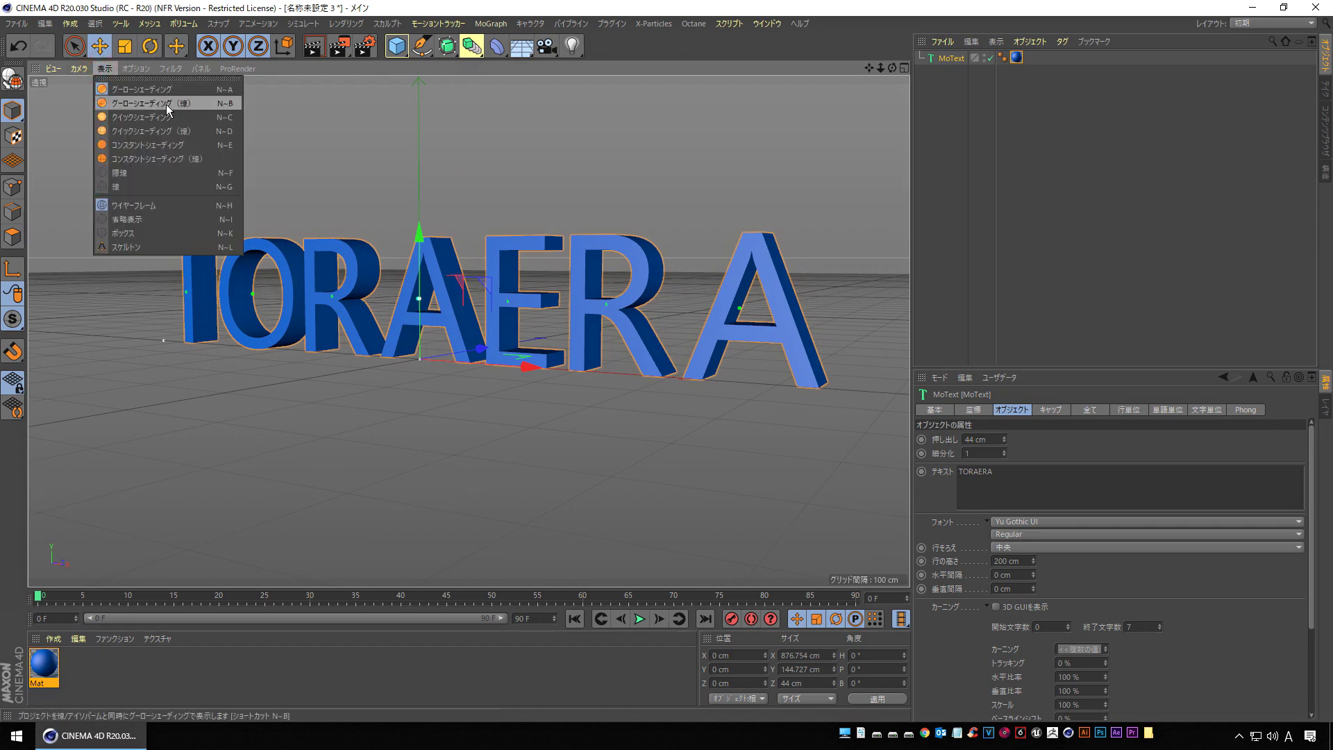
{"action": "left_click", "coordinate": [165, 104]}
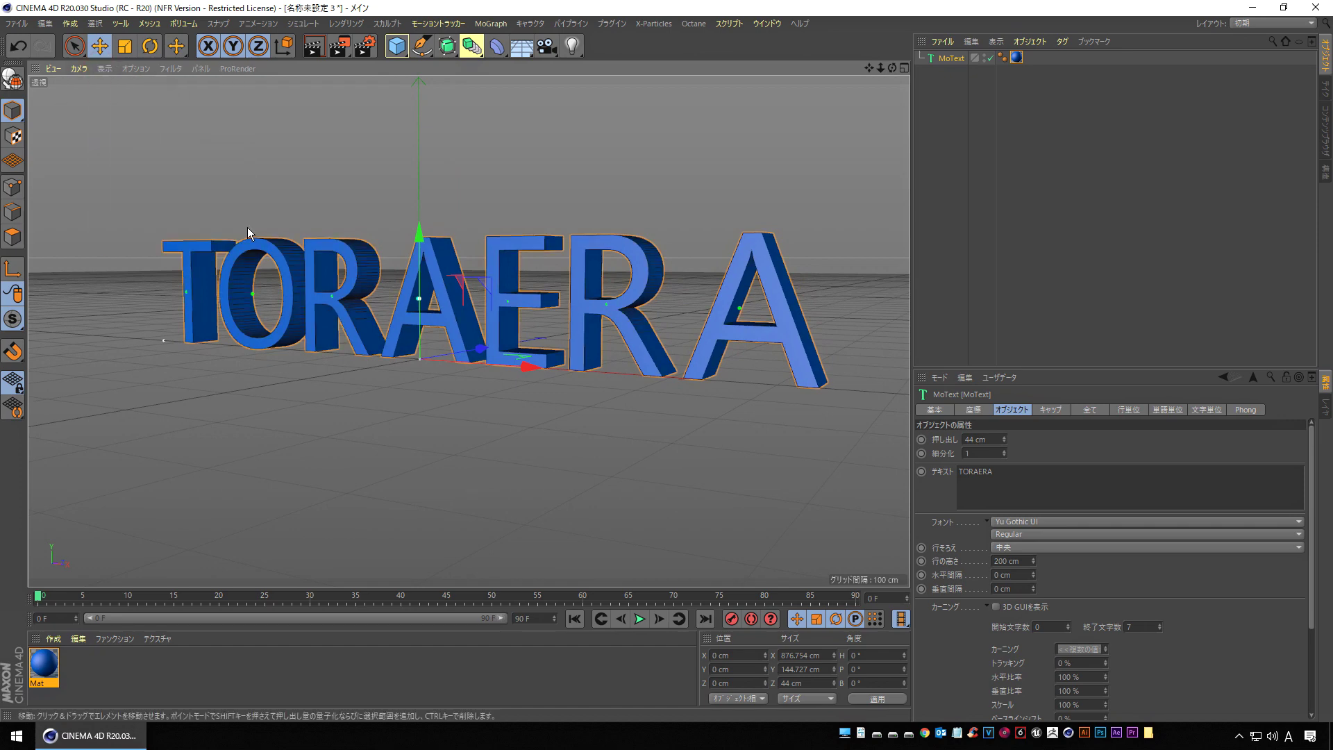
{"action": "mouse_move", "coordinate": [489, 290]}
{"action": "left_mouse_down", "text": "alt"}
{"action": "mouse_move", "coordinate": [381, 307]}
{"action": "mouse_move", "coordinate": [387, 319]}
{"action": "mouse_move", "coordinate": [504, 279]}
{"action": "mouse_move", "coordinate": [502, 309]}
{"action": "mouse_move", "coordinate": [452, 309]}
{"action": "mouse_move", "coordinate": [422, 285]}
{"action": "mouse_move", "coordinate": [507, 277]}
{"action": "mouse_move", "coordinate": [637, 294]}
{"action": "mouse_move", "coordinate": [594, 335]}
{"action": "mouse_move", "coordinate": [463, 310]}
{"action": "mouse_move", "coordinate": [414, 259]}
{"action": "mouse_move", "coordinate": [472, 260]}
{"action": "mouse_move", "coordinate": [487, 297]}
{"action": "left_mouse_up", "text": "alt"}
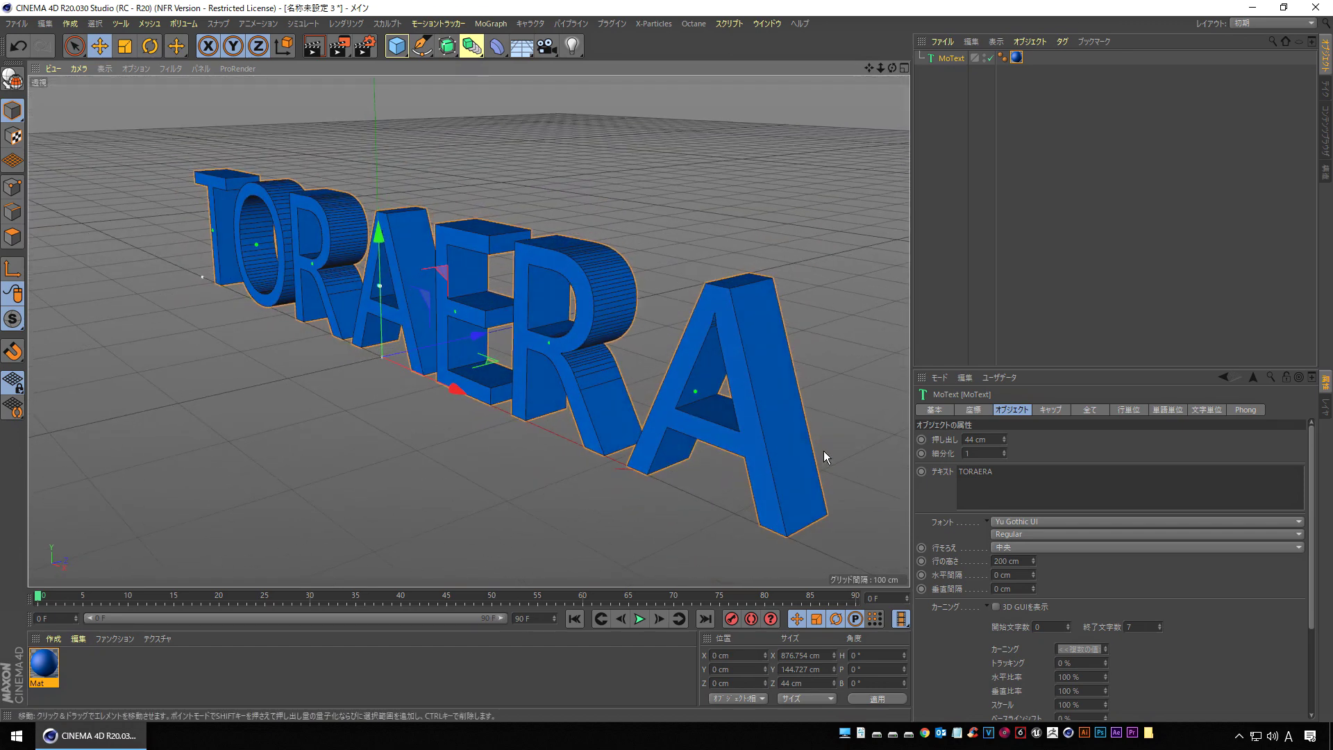
Raise the MoText Subdivision from 1 to 7.
{"action": "left_click", "coordinate": [1009, 410]}
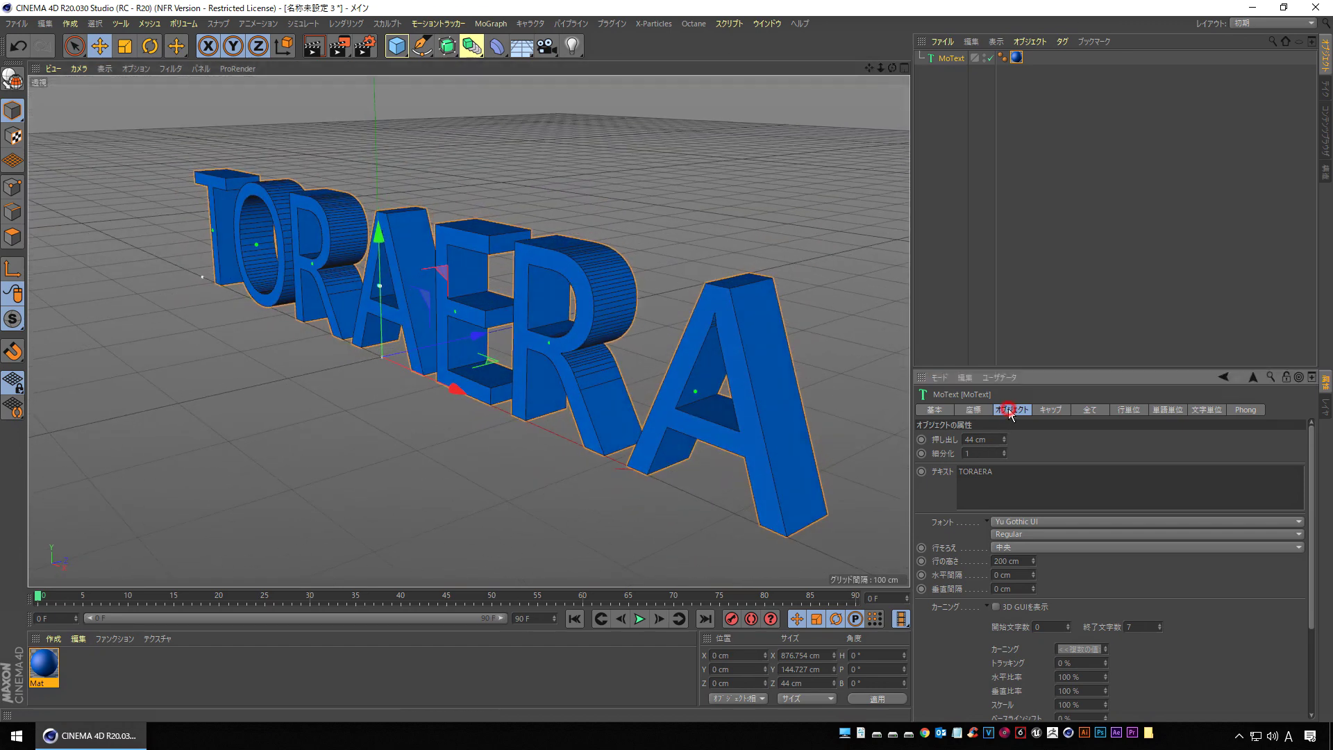
{"action": "left_click", "coordinate": [1005, 451]}
{"action": "mouse_move", "coordinate": [769, 427]}
{"action": "left_mouse_down", "text": "alt"}
{"action": "mouse_move", "coordinate": [715, 420]}
{"action": "mouse_move", "coordinate": [1007, 464]}
{"action": "mouse_move", "coordinate": [1002, 444]}
{"action": "left_mouse_up", "text": "alt"}
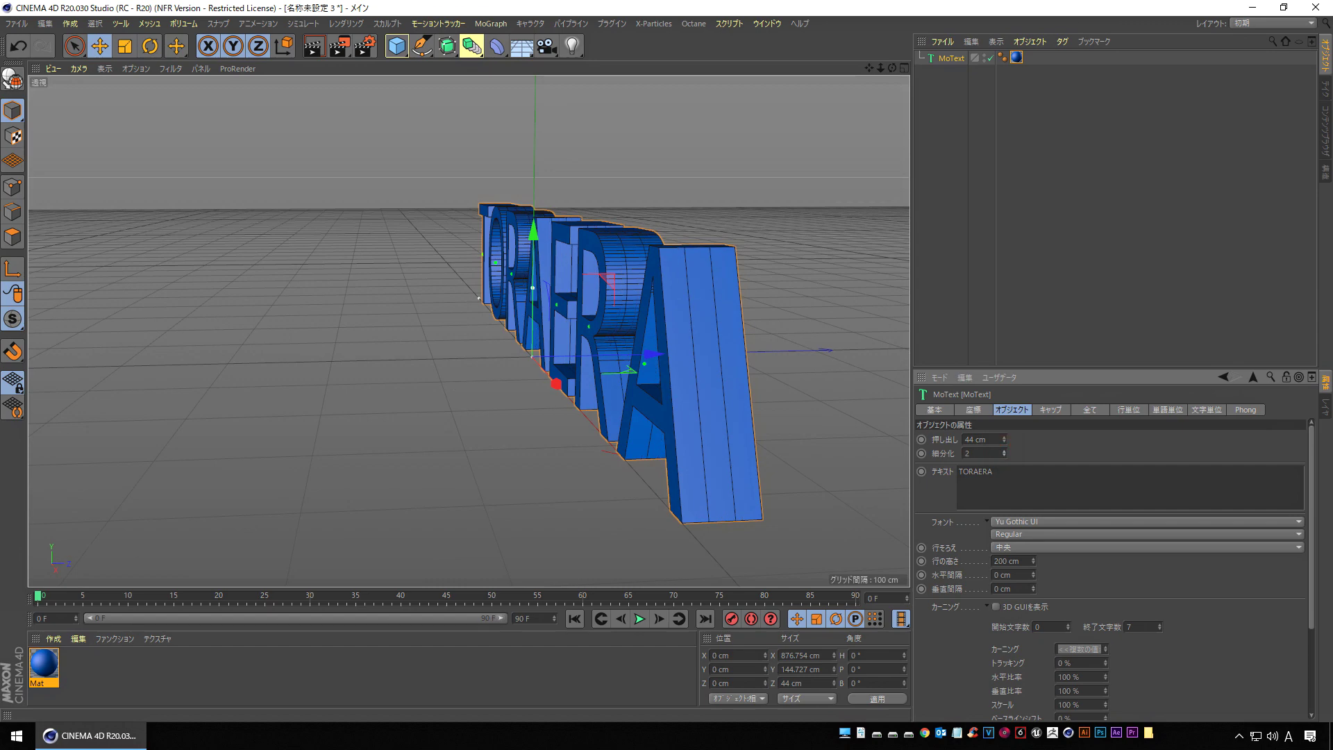
{"action": "left_click", "coordinate": [1004, 455]}
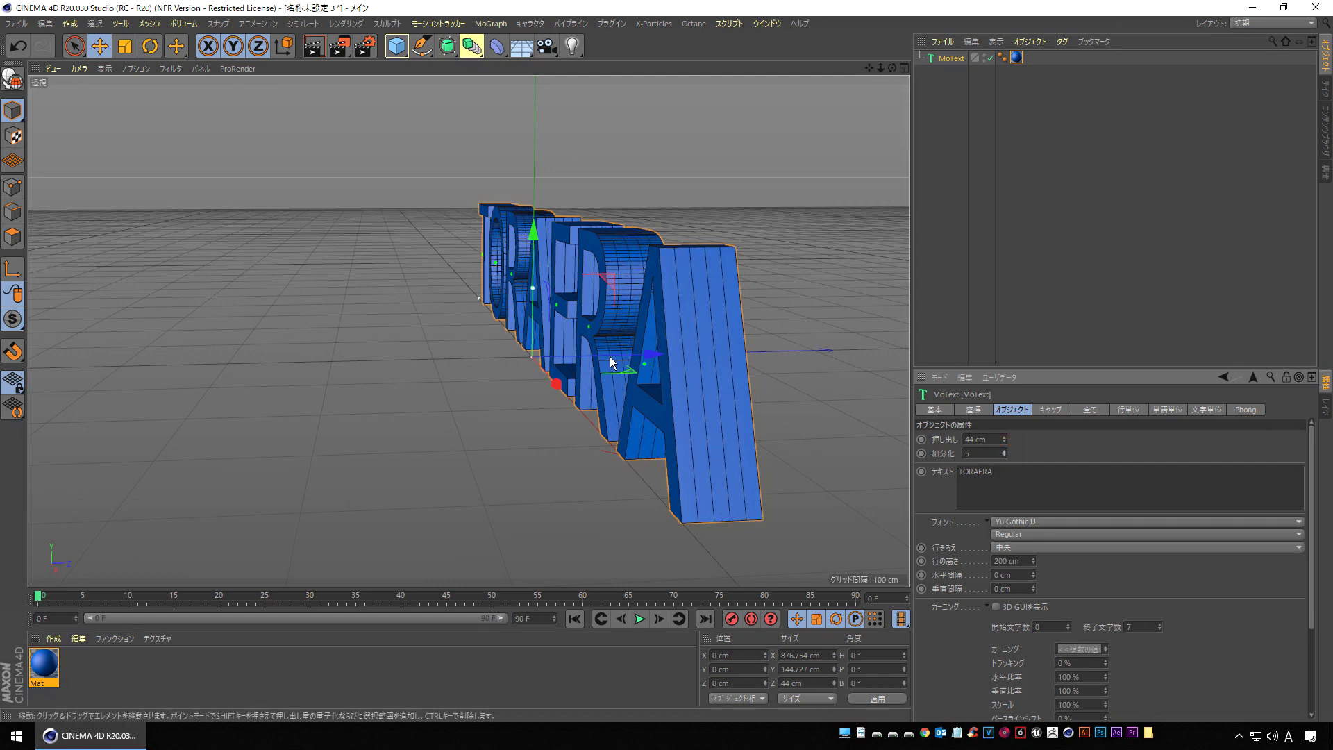
{"action": "left_click", "coordinate": [1005, 450]}
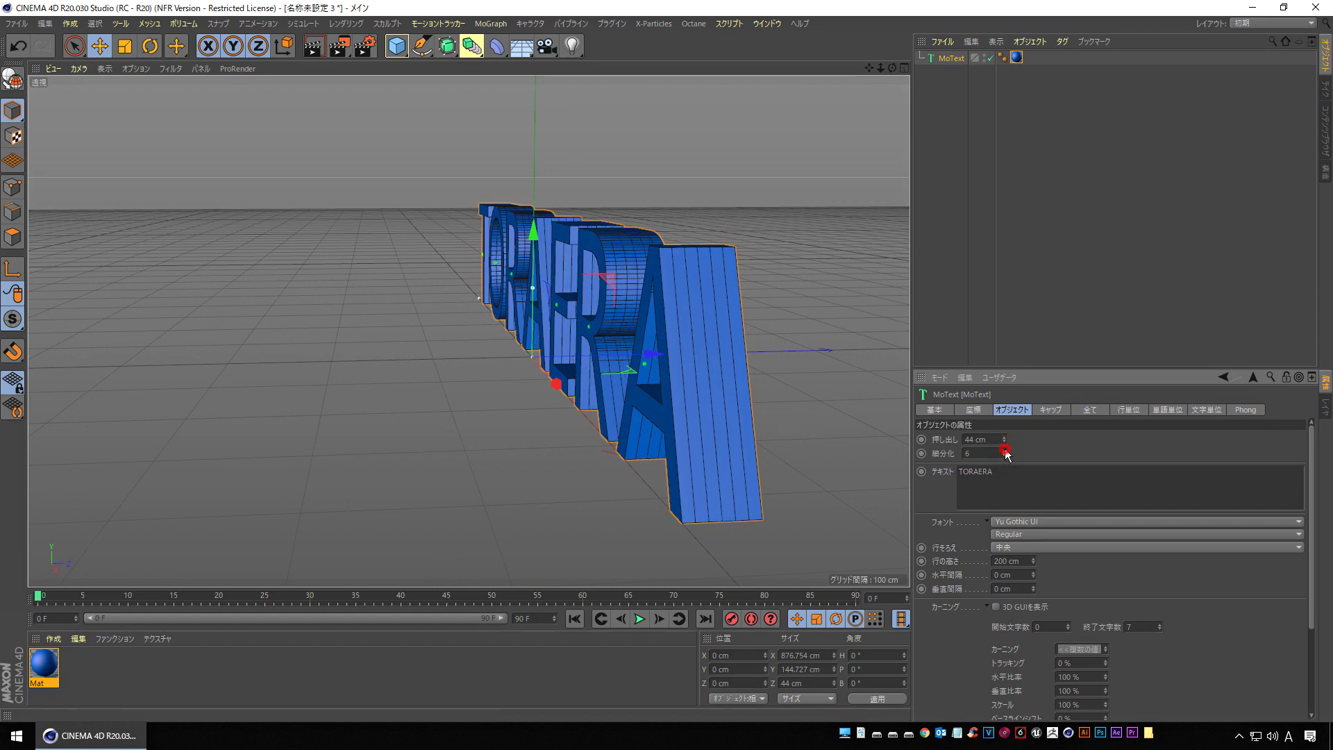
{"action": "mouse_move", "coordinate": [387, 256]}
{"action": "left_mouse_down", "text": "alt"}
{"action": "mouse_move", "coordinate": [487, 280]}
{"action": "mouse_move", "coordinate": [319, 347]}
{"action": "left_mouse_up", "text": "alt"}
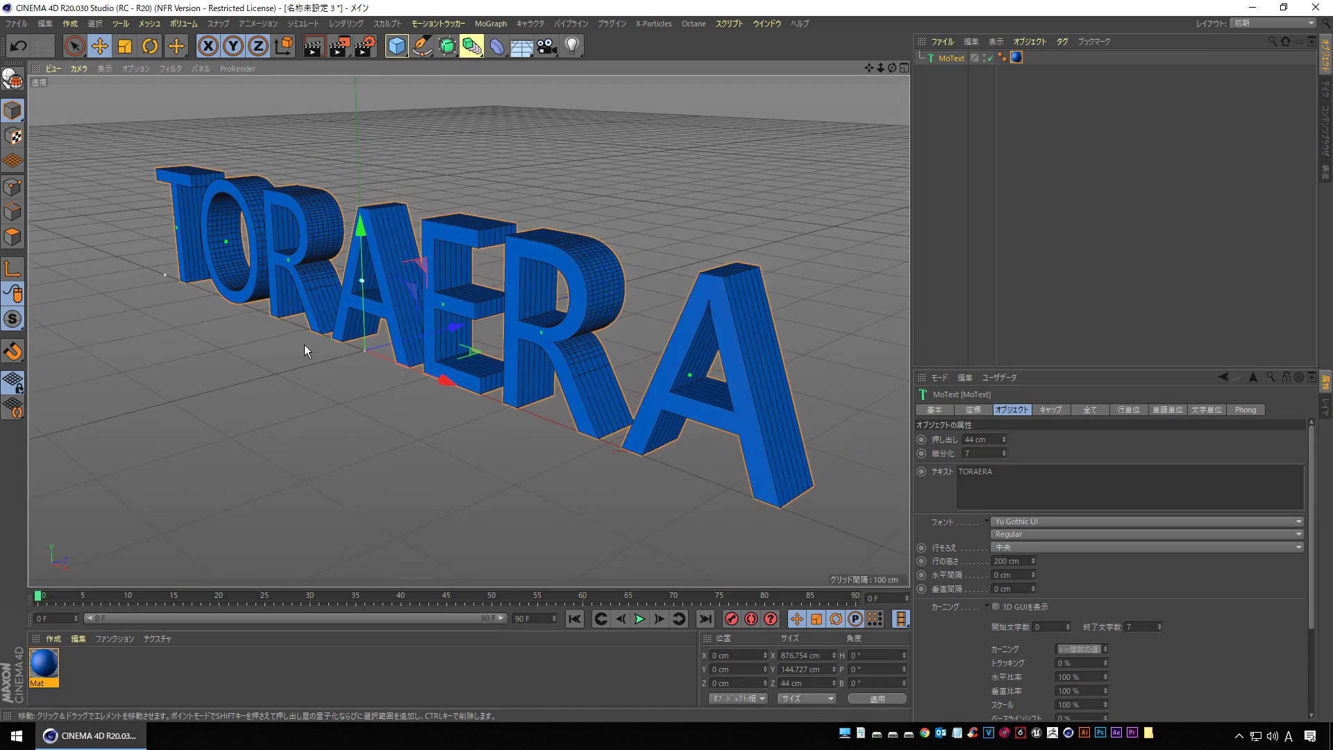
{"action": "scroll", "coordinate": [1047, 678], "scroll_direction": "down", "scroll_amount": 5}
Set the text interpolation to Subdivided with a 6 cm maximum segment length.
{"action": "left_click", "coordinate": [1019, 657]}
{"action": "left_click", "coordinate": [1018, 636]}
{"action": "left_click_drag", "start_coordinate": [698, 353], "coordinate": [625, 351], "text": "alt"}
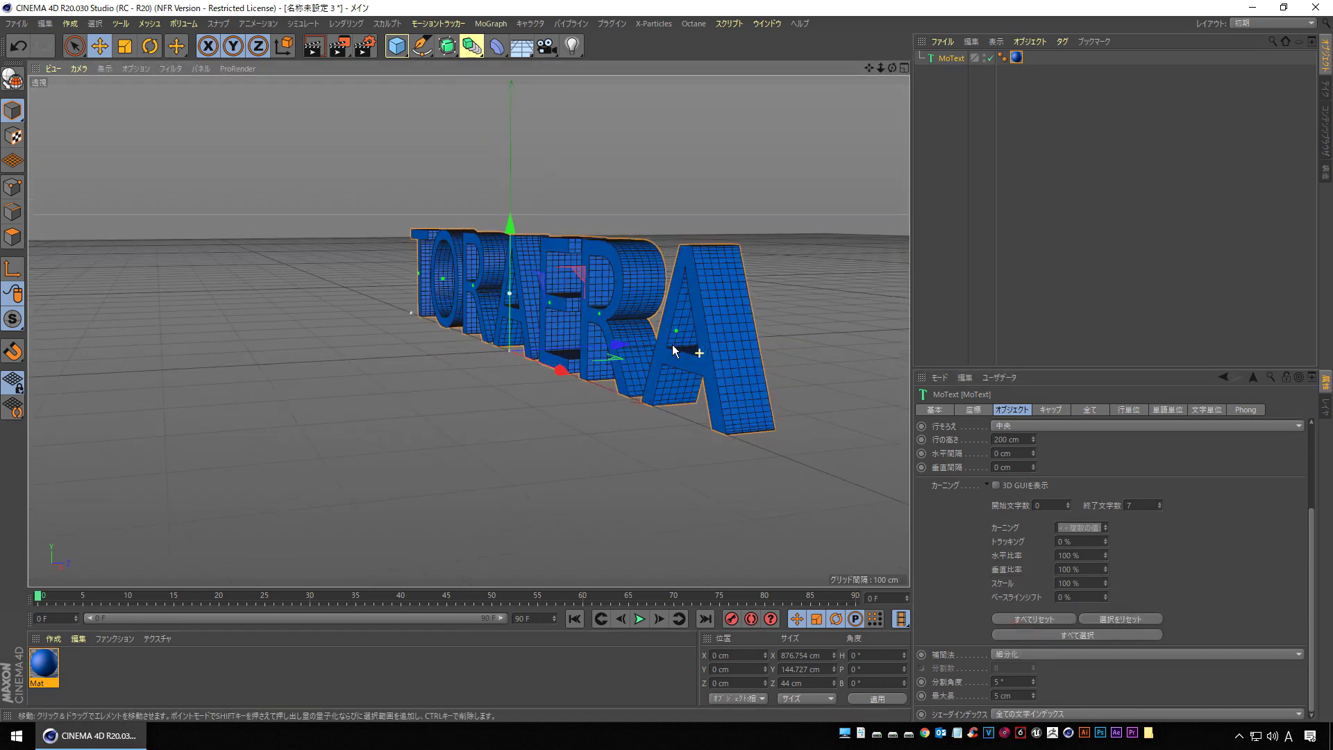
{"action": "left_click", "coordinate": [1034, 694]}
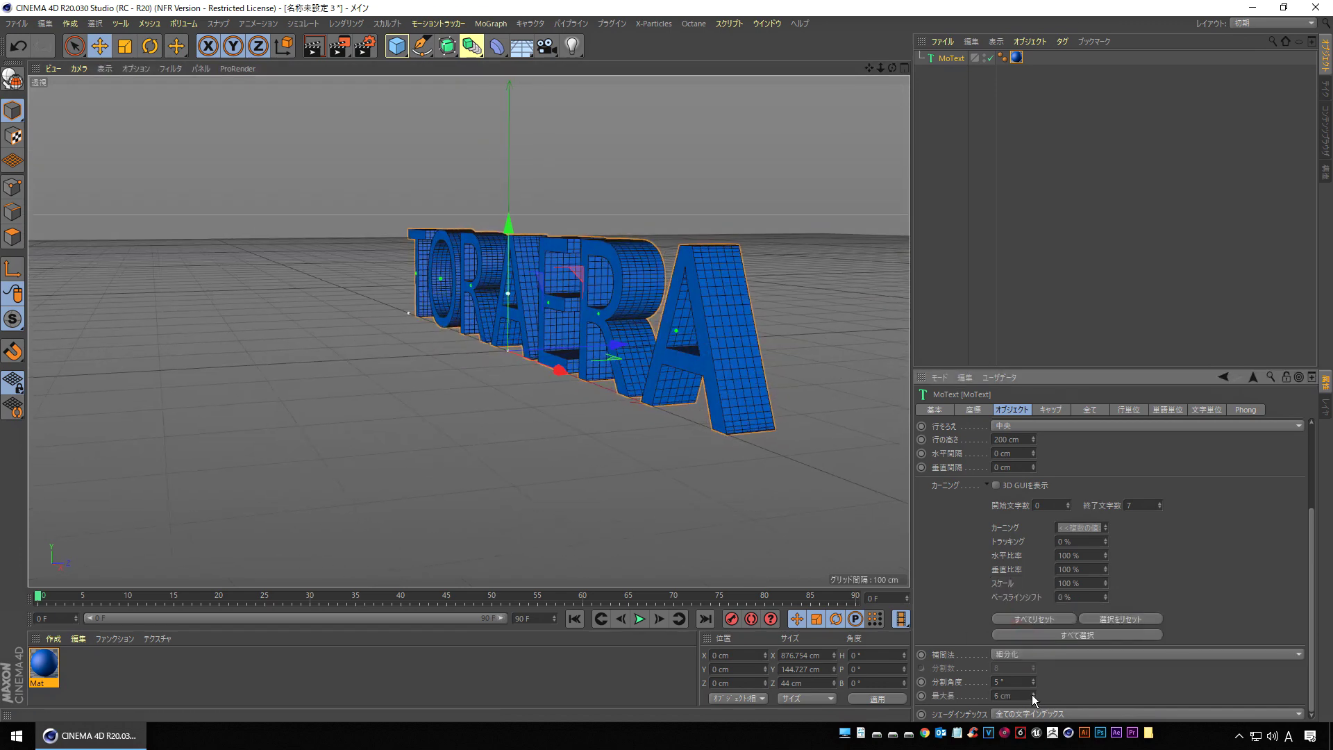
{"action": "left_click", "coordinate": [1034, 694]}
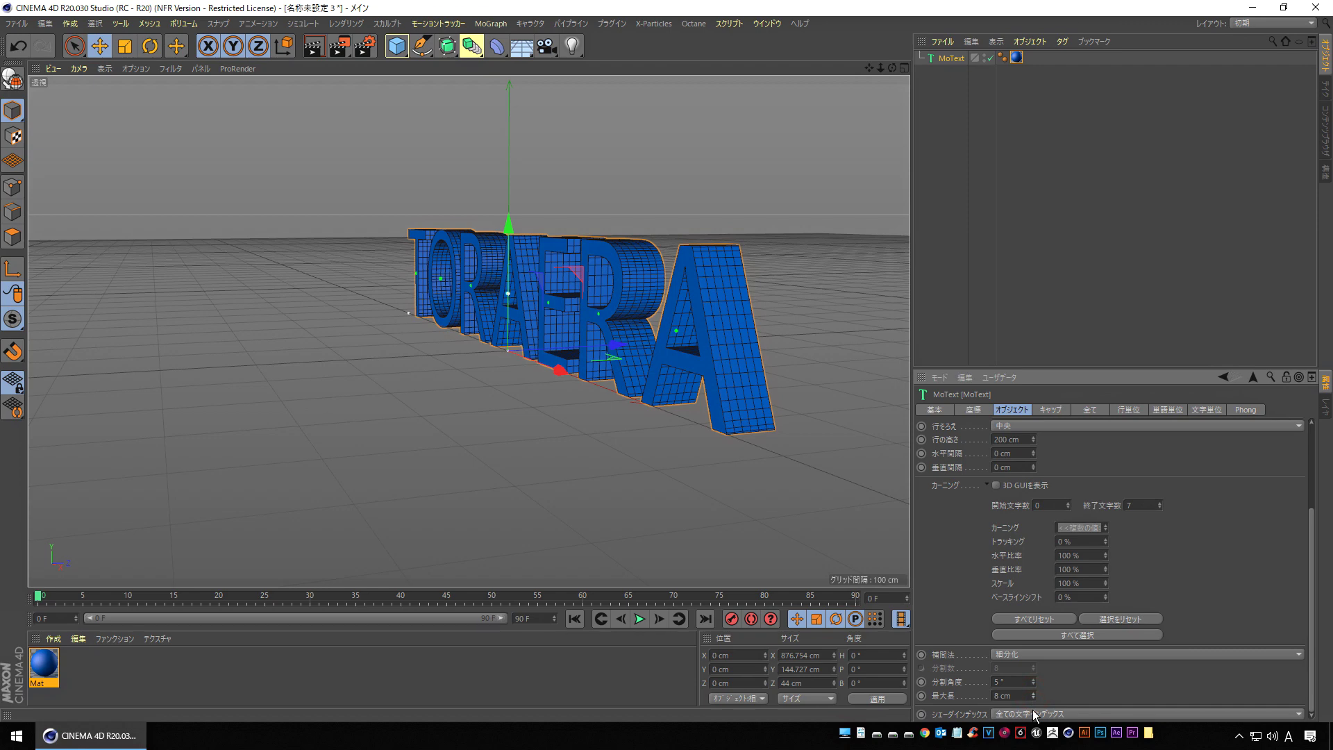
{"action": "left_click", "coordinate": [1034, 698]}
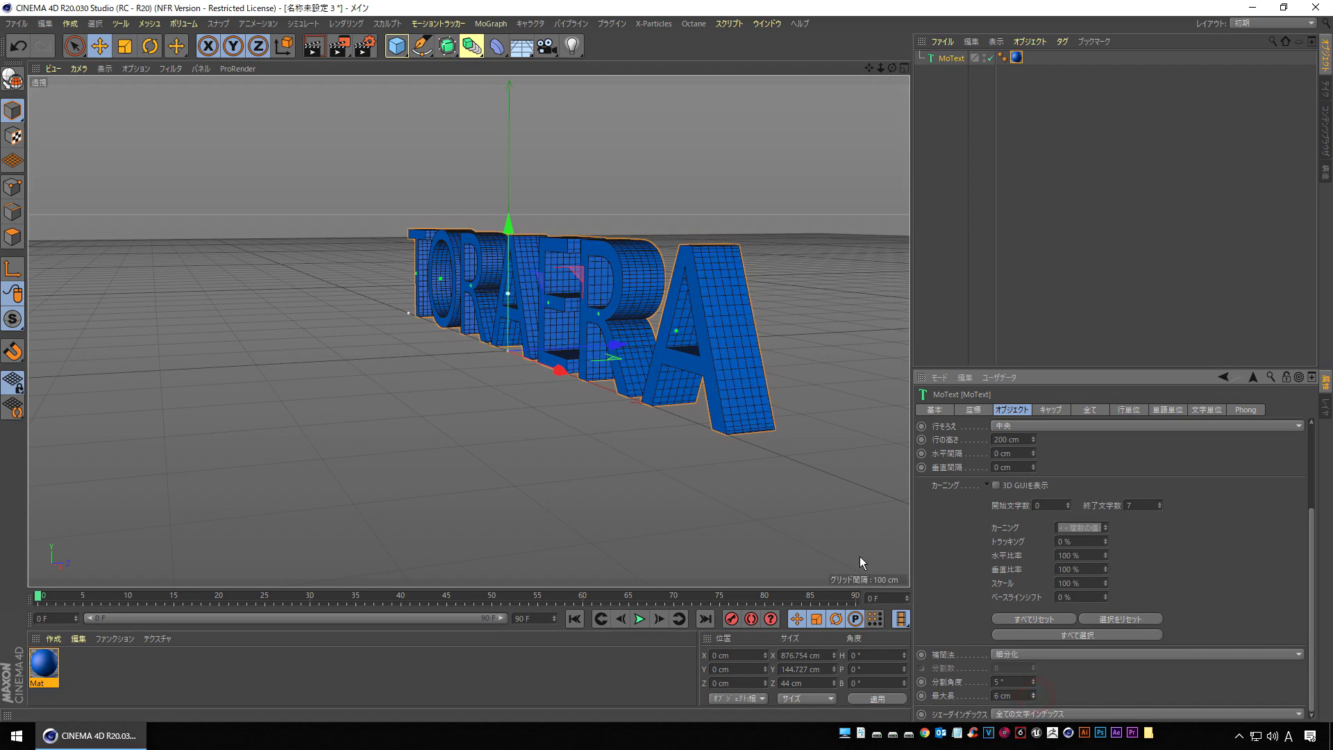
{"action": "right_click_drag", "start_coordinate": [580, 332], "coordinate": [625, 333], "text": "alt"}
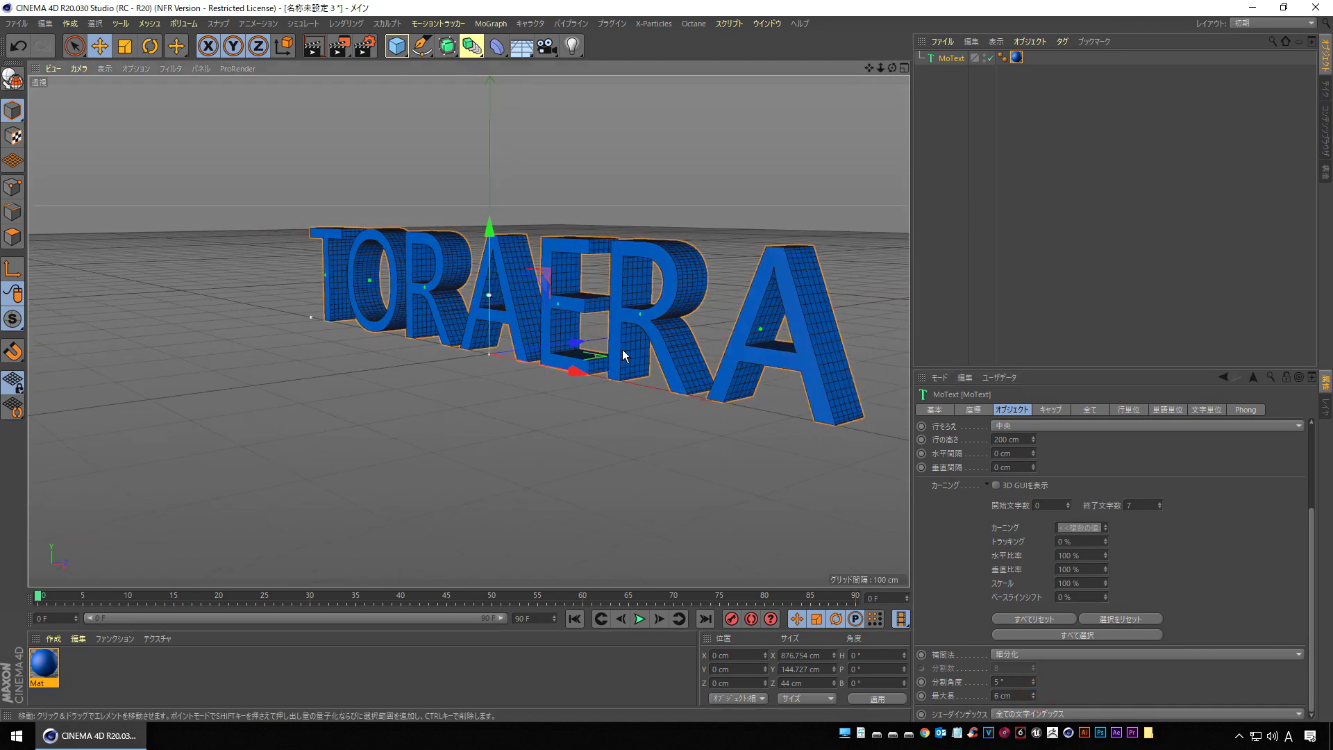
Show the Caps settings and return the viewport to plain Gouraud shading.
{"action": "left_click", "coordinate": [1053, 411]}
{"action": "key", "text": "n"}
{"action": "key", "text": "a"}
{"action": "mouse_move", "coordinate": [536, 282]}
{"action": "right_mouse_down", "text": "alt"}
{"action": "mouse_move", "coordinate": [606, 282]}
{"action": "mouse_move", "coordinate": [528, 290]}
{"action": "right_mouse_up", "text": "alt"}
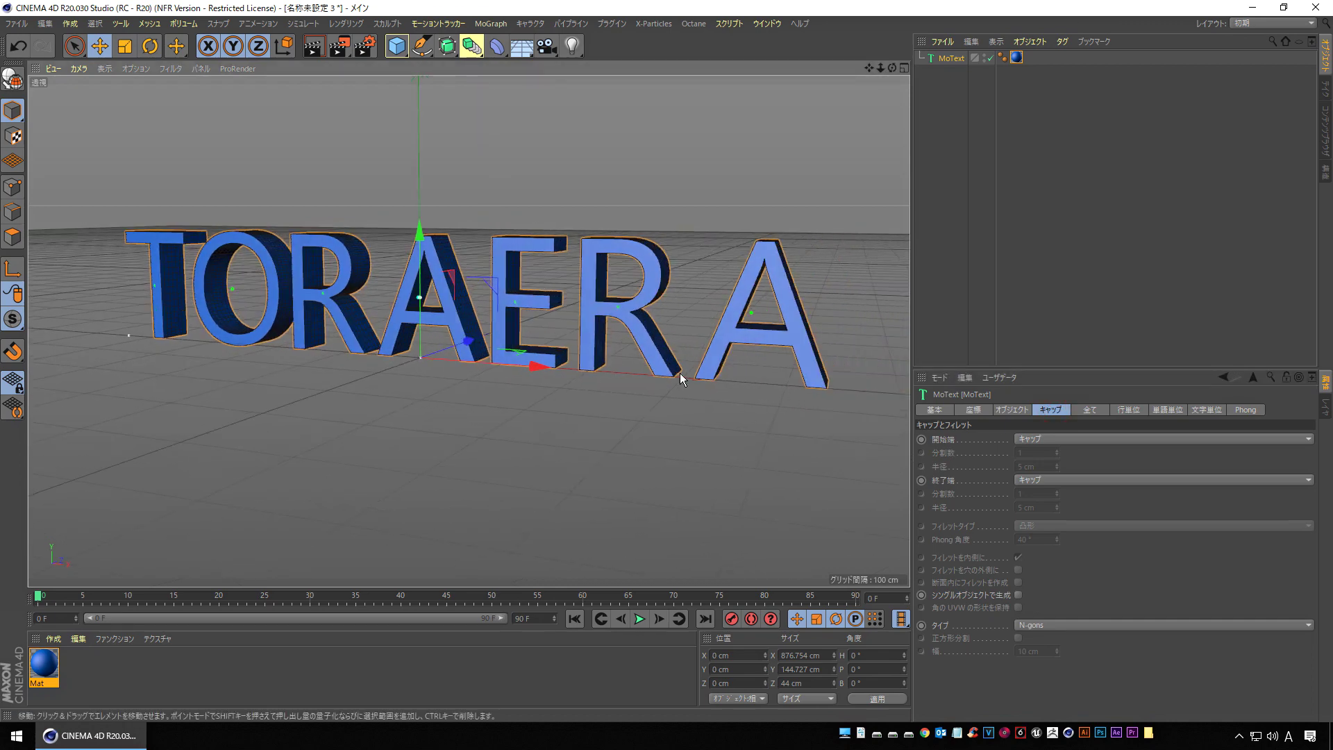
Set both the start and end caps to Cap and Fillet.
{"action": "left_click", "coordinate": [1055, 439]}
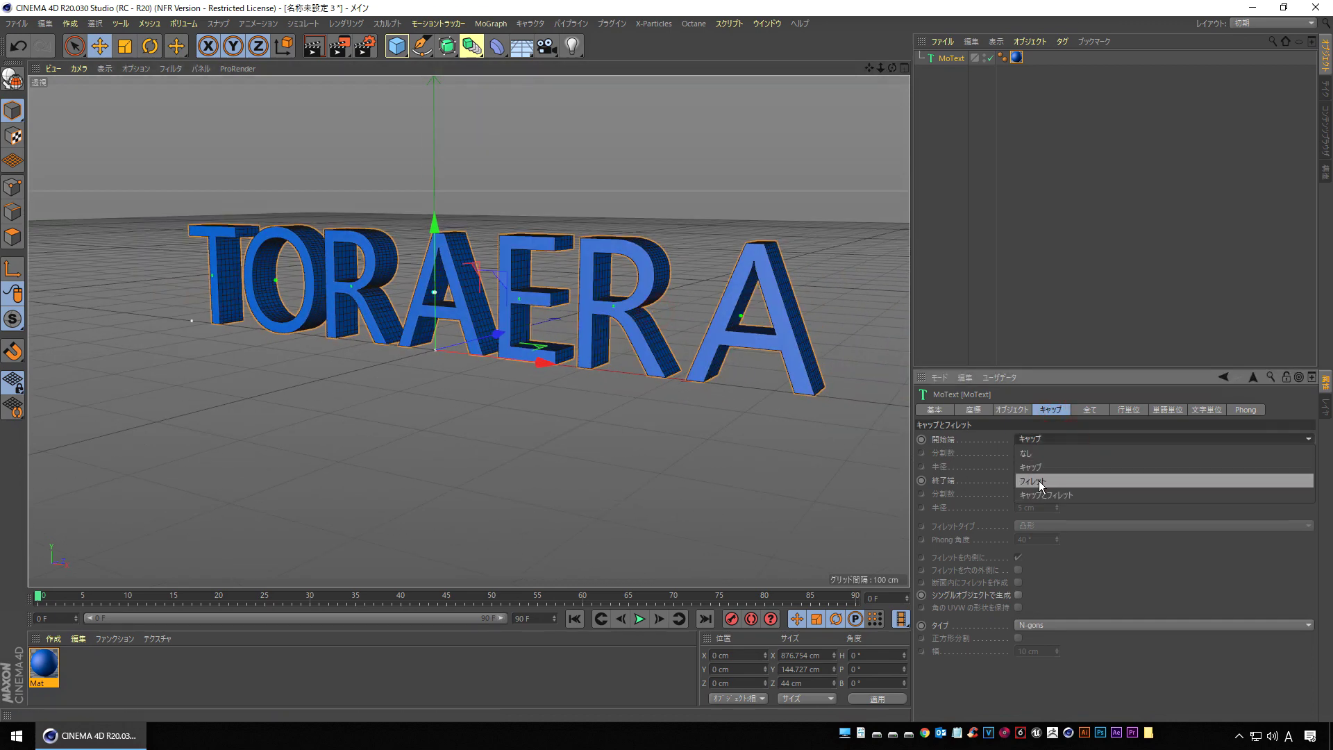
{"action": "left_click", "coordinate": [1042, 494]}
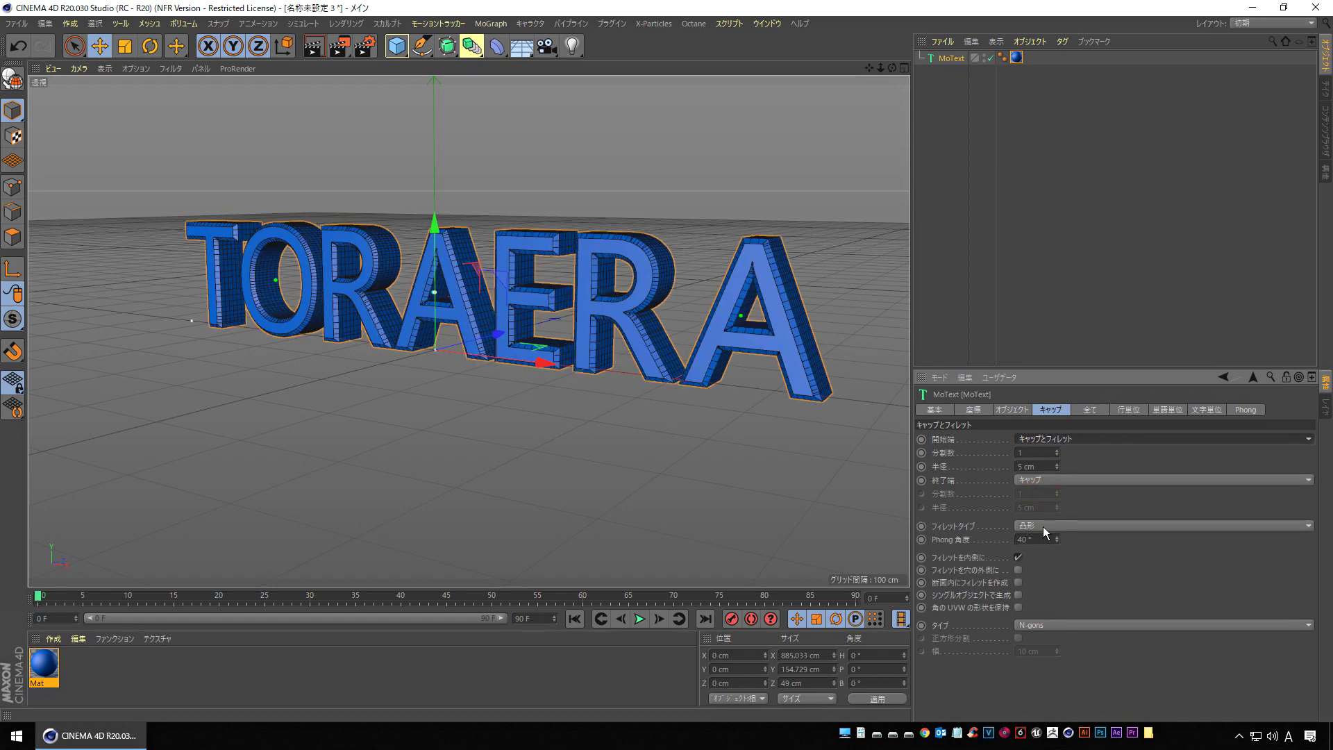
{"action": "left_click", "coordinate": [1055, 481]}
{"action": "left_click", "coordinate": [1041, 535]}
{"action": "mouse_move", "coordinate": [646, 302]}
{"action": "left_mouse_down", "text": "alt"}
{"action": "mouse_move", "coordinate": [519, 290]}
{"action": "mouse_move", "coordinate": [673, 273]}
{"action": "mouse_move", "coordinate": [640, 294]}
{"action": "mouse_move", "coordinate": [552, 269]}
{"action": "mouse_move", "coordinate": [496, 272]}
{"action": "mouse_move", "coordinate": [475, 292]}
{"action": "mouse_move", "coordinate": [497, 291]}
{"action": "left_mouse_up", "text": "alt"}
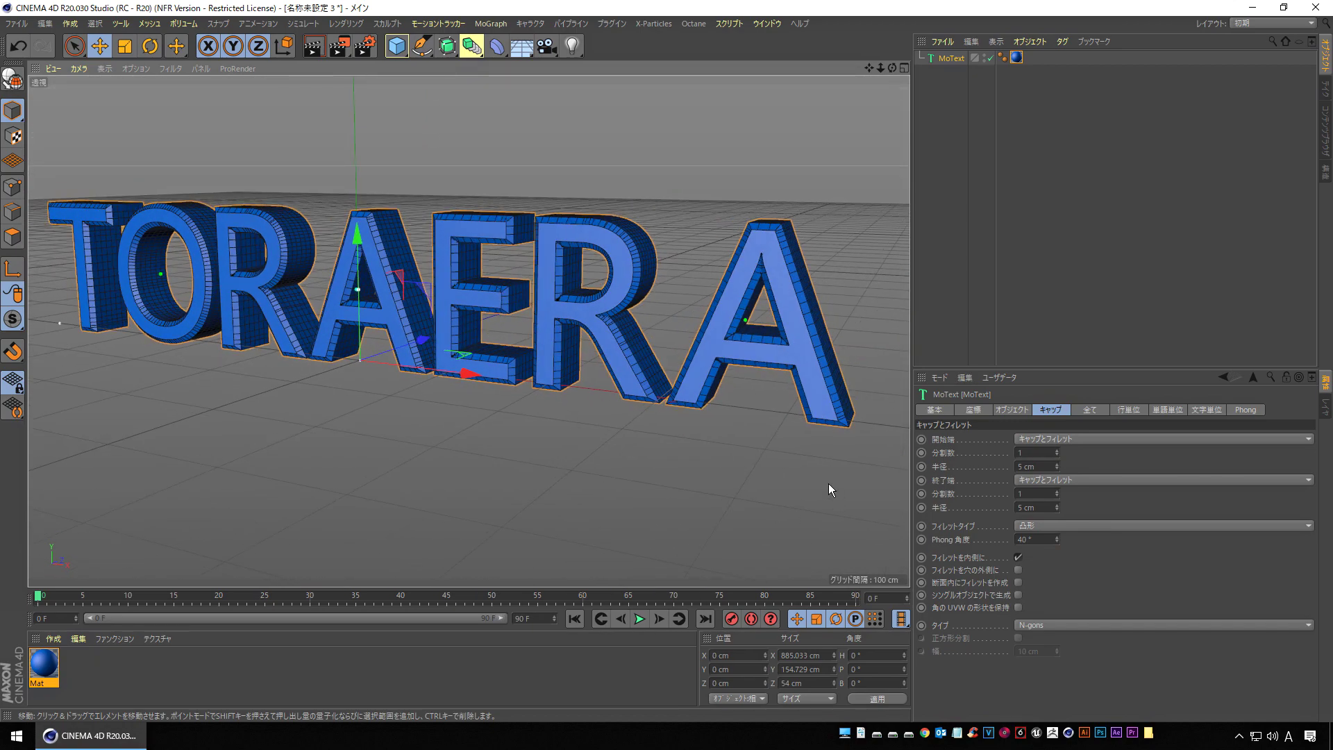
Give both the start and end fillets 2 subdivisions.
{"action": "left_click", "coordinate": [1056, 450]}
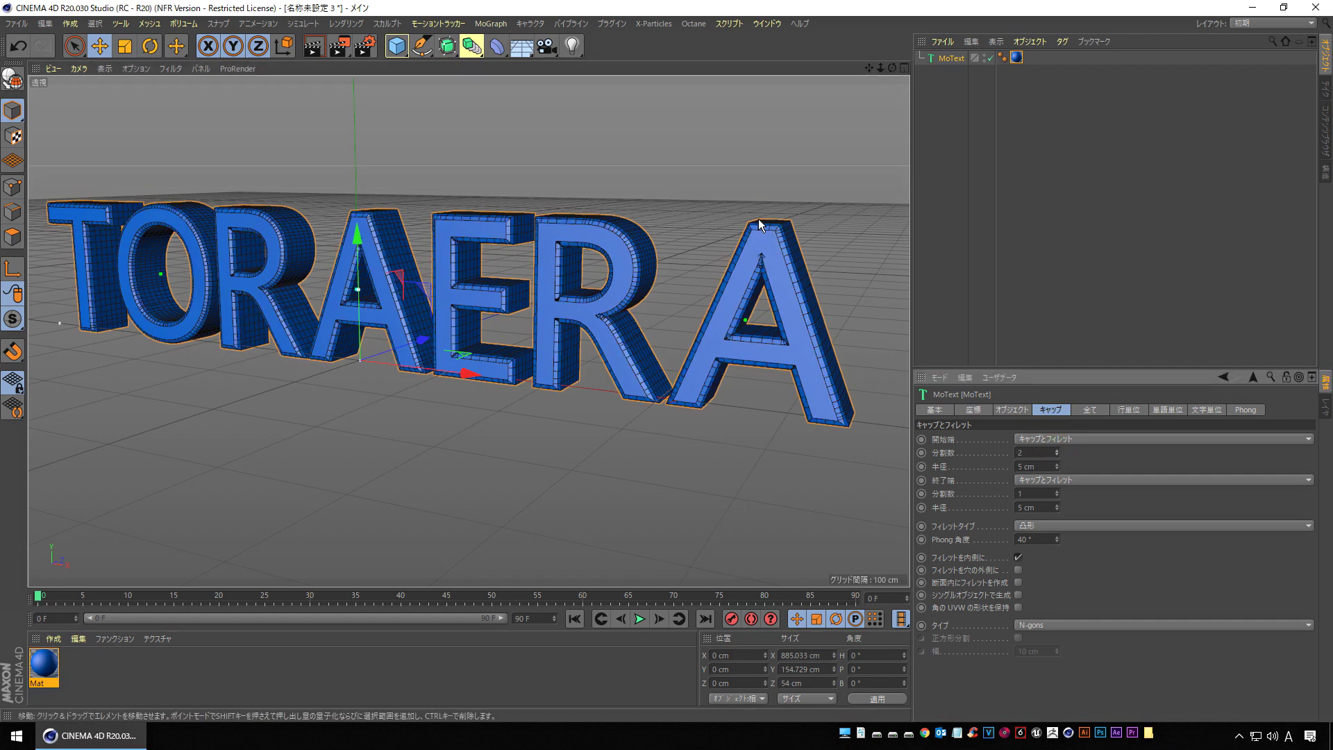
{"action": "left_click", "coordinate": [1058, 453]}
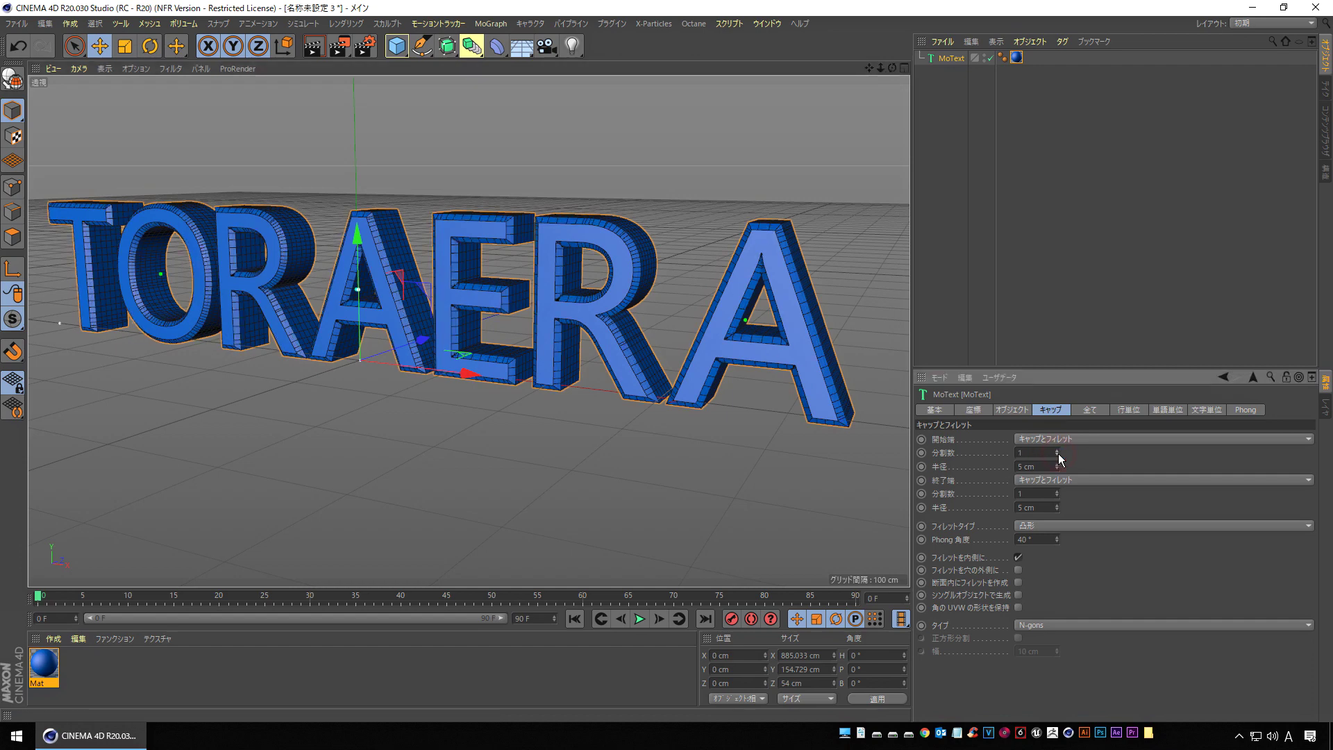
{"action": "left_click", "coordinate": [1058, 450]}
{"action": "scroll", "coordinate": [576, 319], "scroll_direction": "up", "scroll_amount": 5}
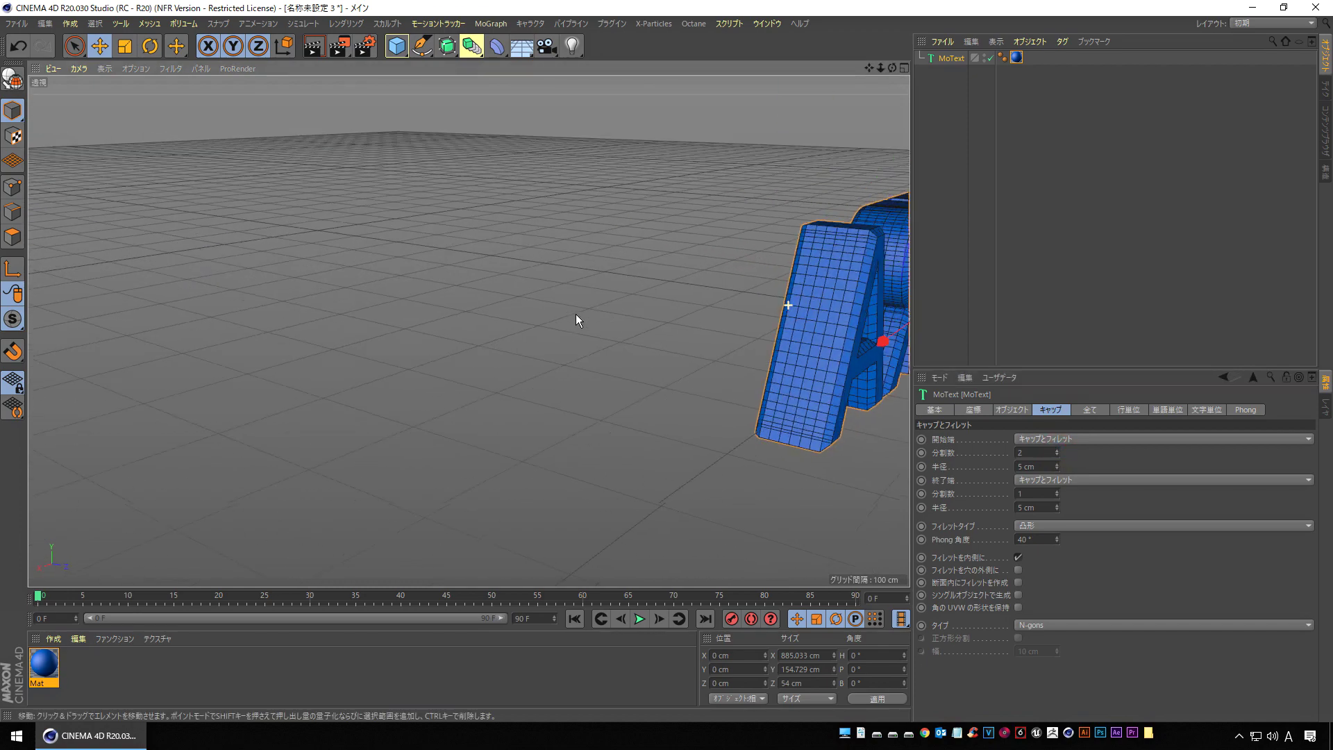
{"action": "scroll", "coordinate": [557, 281], "scroll_direction": "down", "scroll_amount": 5}
{"action": "scroll", "coordinate": [695, 361], "scroll_direction": "down", "scroll_amount": 1}
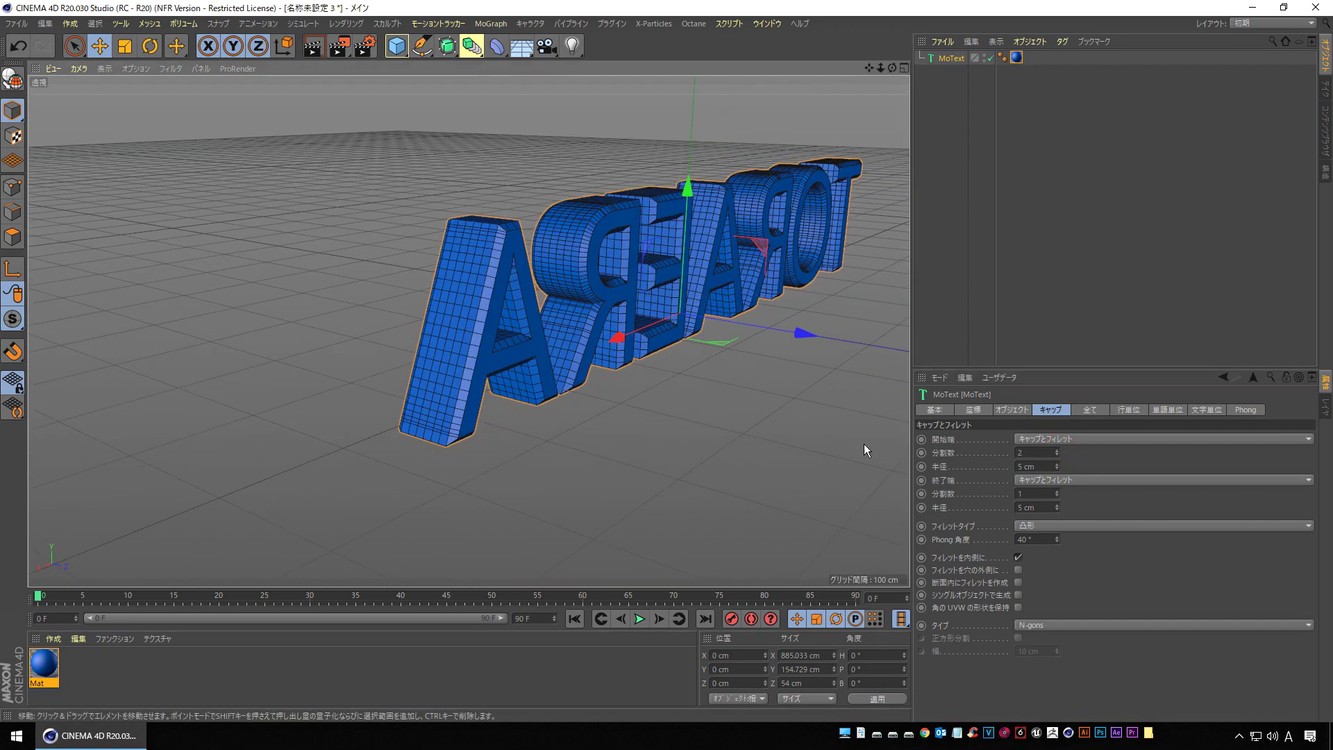
{"action": "left_click", "coordinate": [1057, 492]}
{"action": "mouse_move", "coordinate": [583, 343]}
{"action": "left_mouse_down", "text": "alt"}
{"action": "mouse_move", "coordinate": [465, 274]}
{"action": "mouse_move", "coordinate": [646, 262]}
{"action": "left_mouse_up", "text": "alt"}
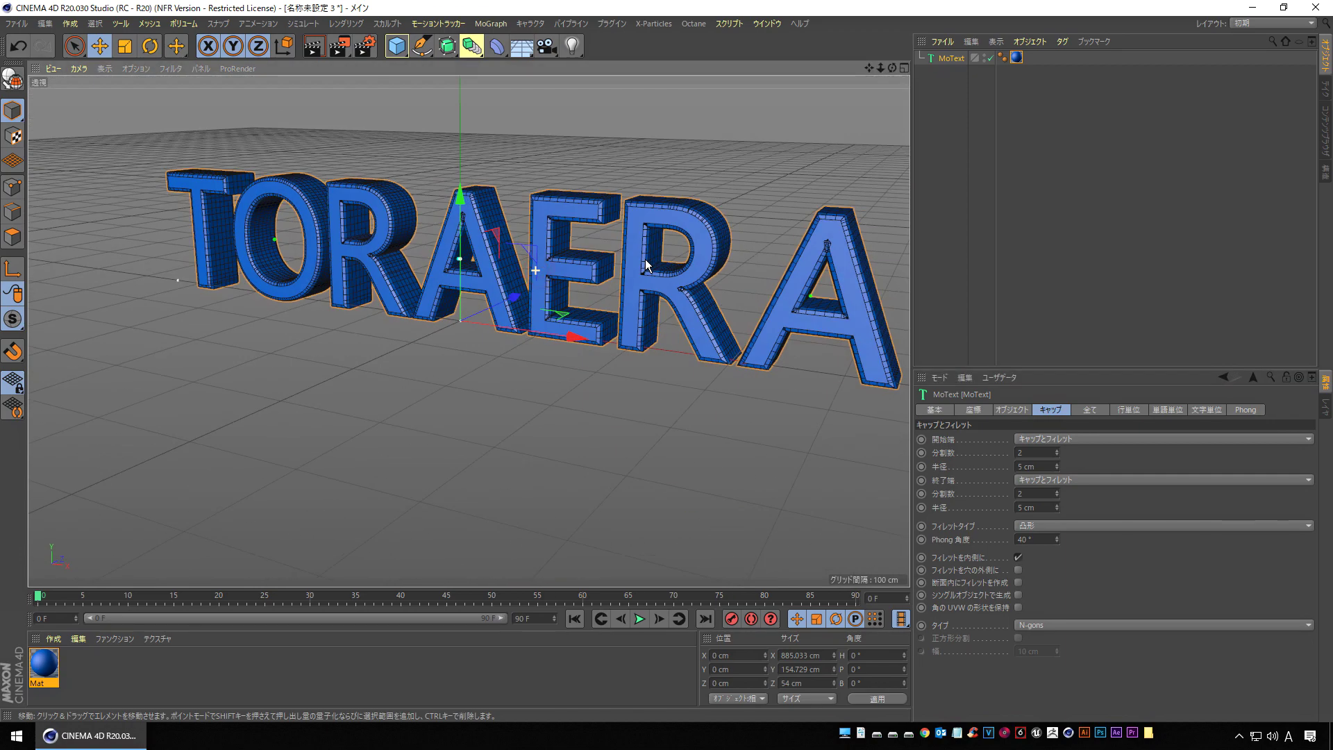
{"action": "left_click_drag", "start_coordinate": [548, 309], "coordinate": [567, 311], "text": "alt"}
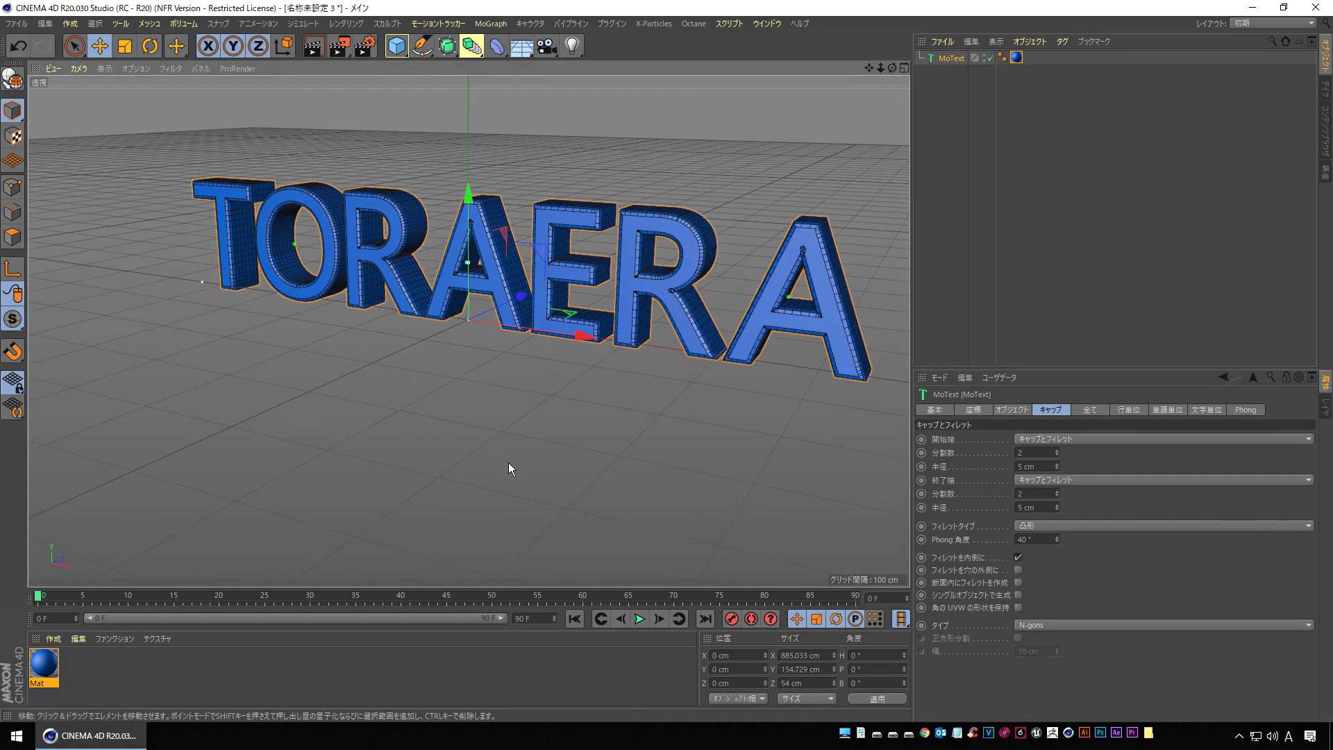
Triangulate the caps with regular square subdivision at 8 cm width.
{"action": "left_click", "coordinate": [1066, 626]}
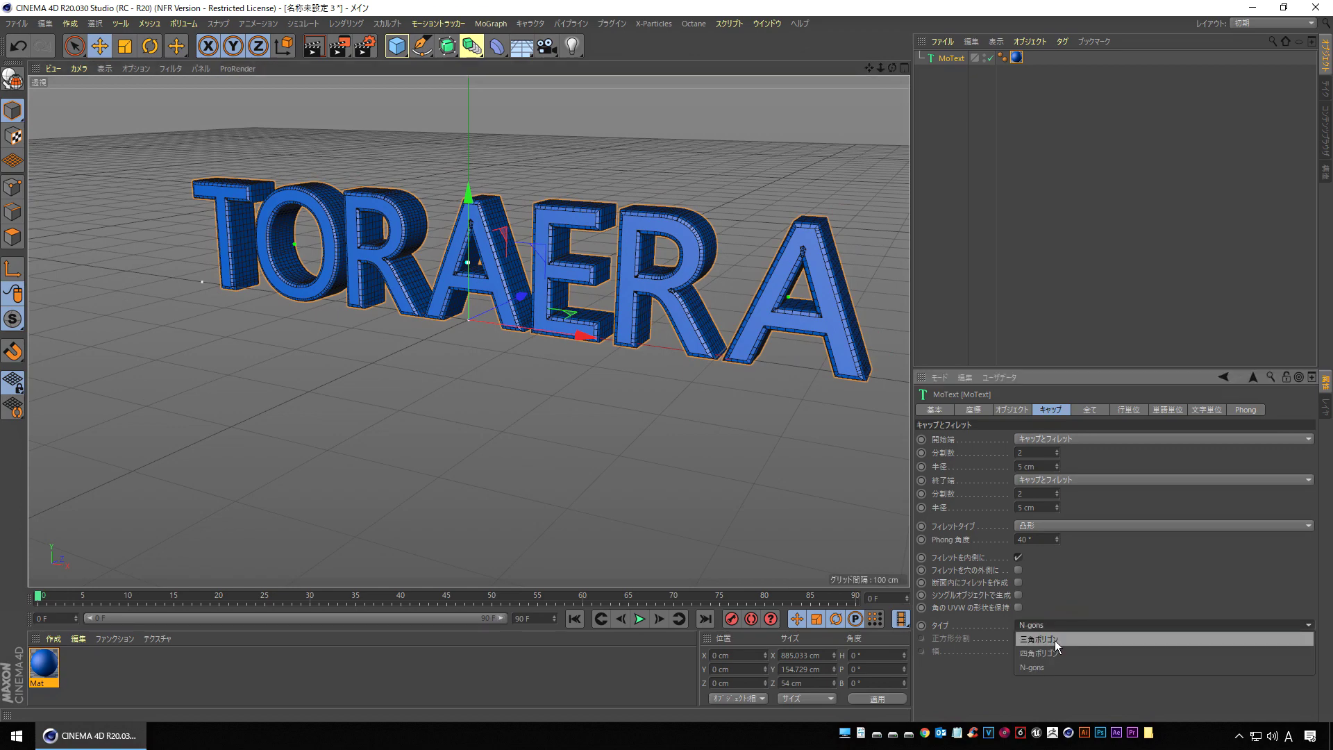
{"action": "left_click", "coordinate": [1056, 640]}
{"action": "mouse_move", "coordinate": [752, 482]}
{"action": "left_mouse_down", "text": "alt"}
{"action": "mouse_move", "coordinate": [640, 255]}
{"action": "mouse_move", "coordinate": [590, 255]}
{"action": "left_mouse_up", "text": "alt"}
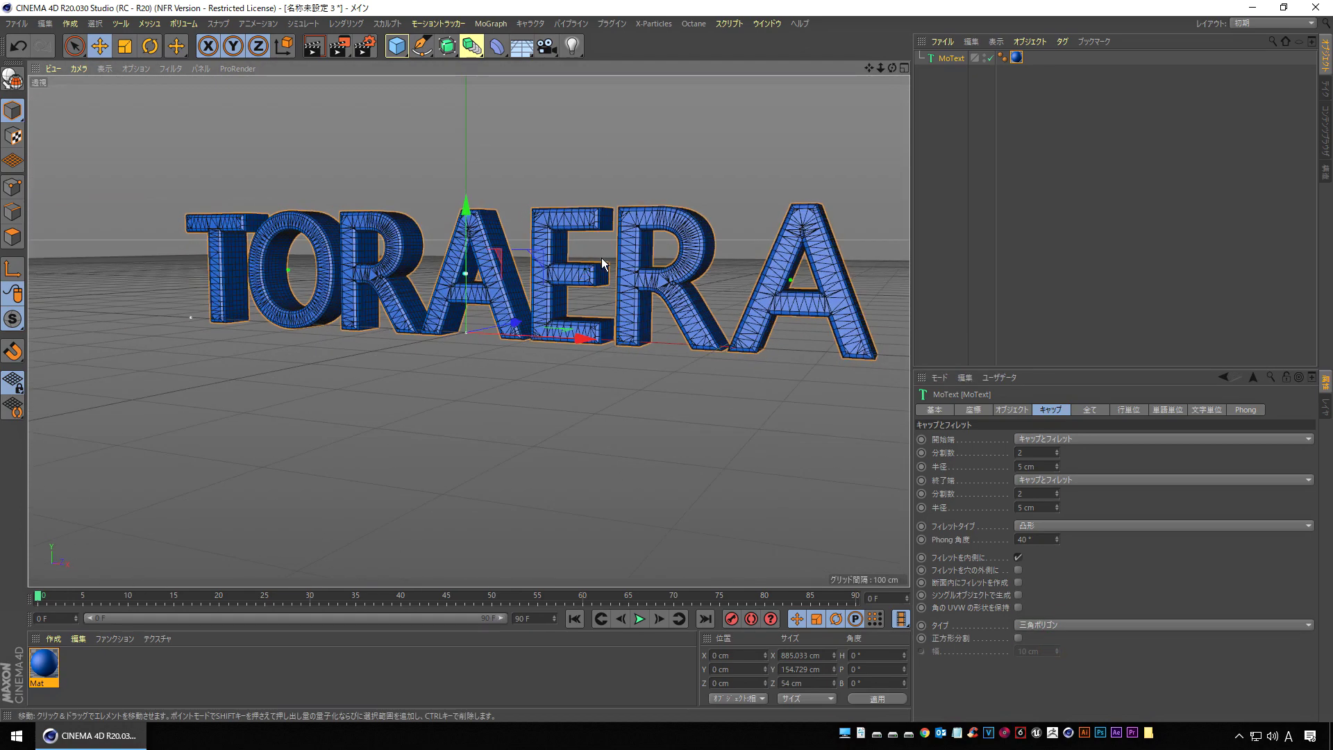
{"action": "scroll", "coordinate": [524, 264], "scroll_direction": "up", "scroll_amount": 2}
{"action": "scroll", "coordinate": [618, 234], "scroll_direction": "up", "scroll_amount": 2}
{"action": "scroll", "coordinate": [538, 264], "scroll_direction": "up", "scroll_amount": 2}
{"action": "scroll", "coordinate": [537, 264], "scroll_direction": "up", "scroll_amount": 1}
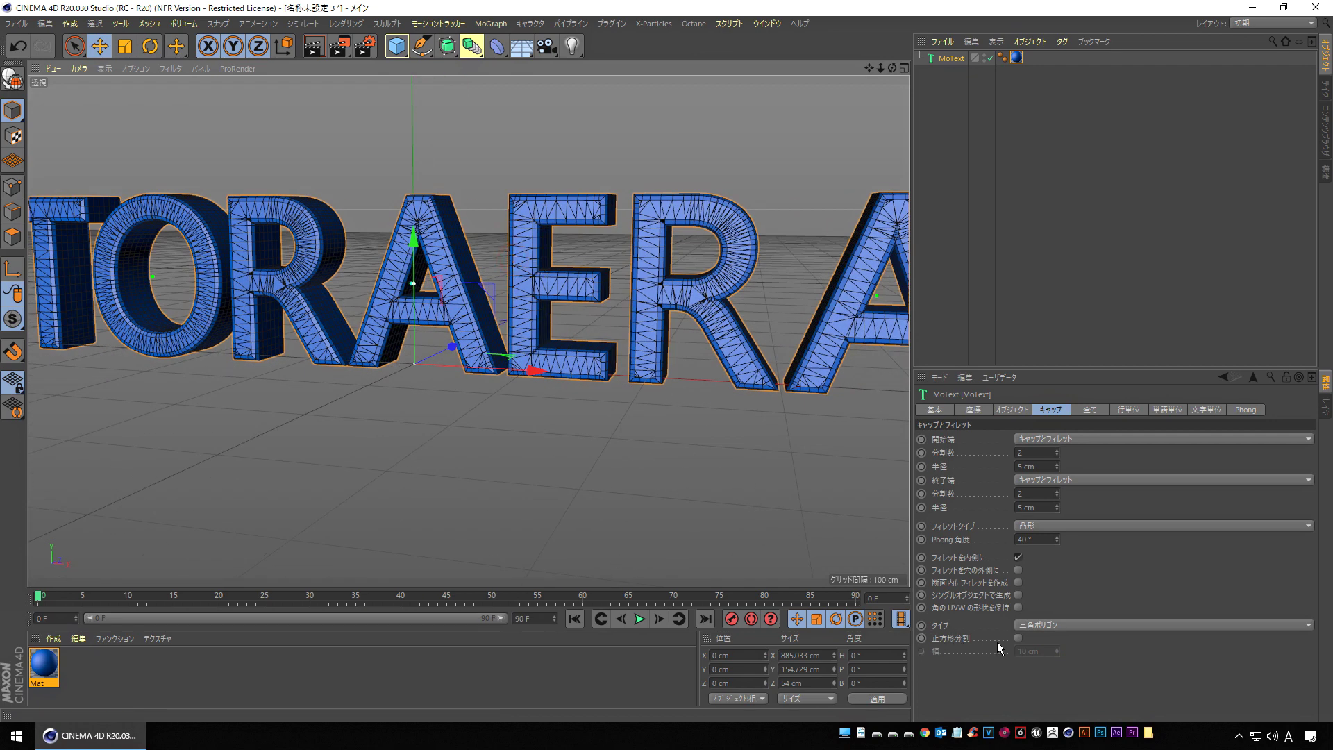
{"action": "left_click", "coordinate": [1018, 639]}
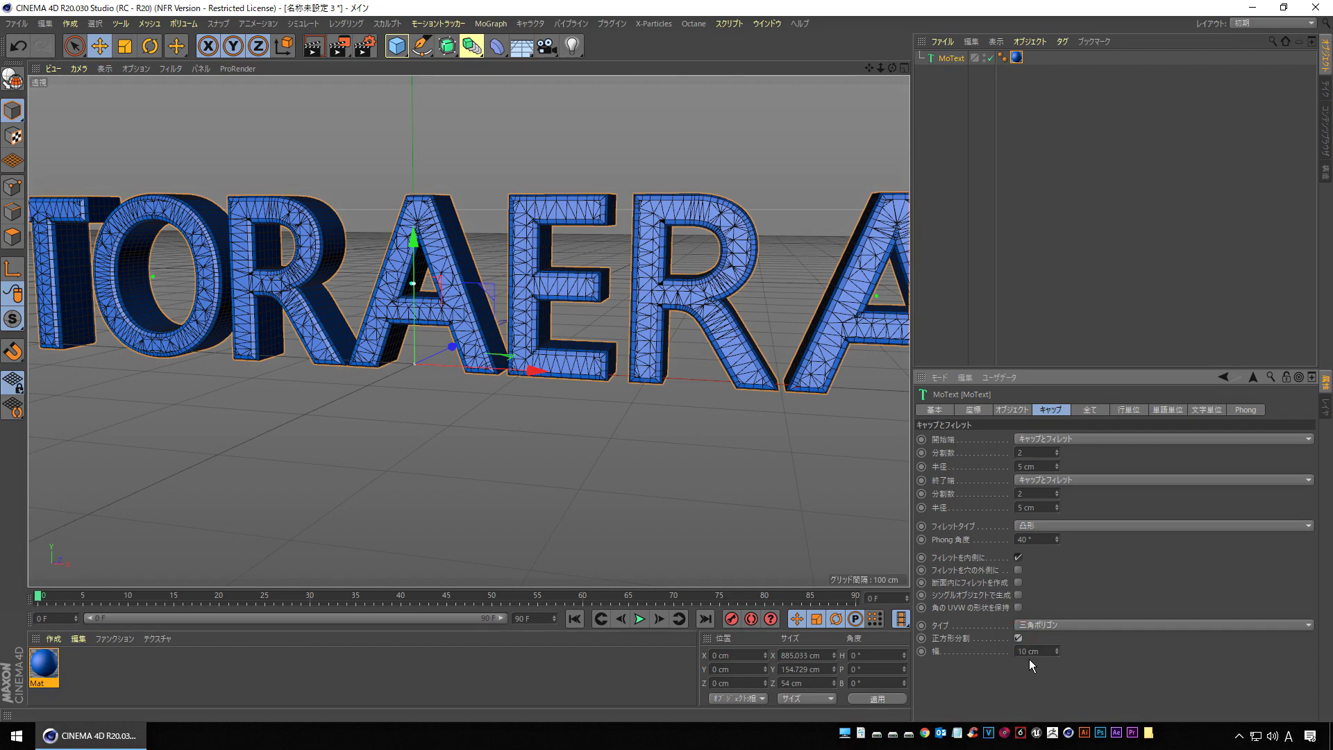
{"action": "left_click", "coordinate": [1057, 653]}
{"action": "left_click", "coordinate": [1057, 653]}
{"action": "mouse_move", "coordinate": [611, 334]}
{"action": "left_mouse_down", "text": "alt"}
{"action": "mouse_move", "coordinate": [582, 336]}
{"action": "mouse_move", "coordinate": [680, 339]}
{"action": "mouse_move", "coordinate": [476, 282]}
{"action": "left_mouse_up", "text": "alt"}
{"action": "mouse_move", "coordinate": [594, 276]}
{"action": "left_mouse_down", "text": "alt"}
{"action": "mouse_move", "coordinate": [652, 279]}
{"action": "mouse_move", "coordinate": [565, 273]}
{"action": "mouse_move", "coordinate": [502, 326]}
{"action": "left_mouse_up", "text": "alt"}
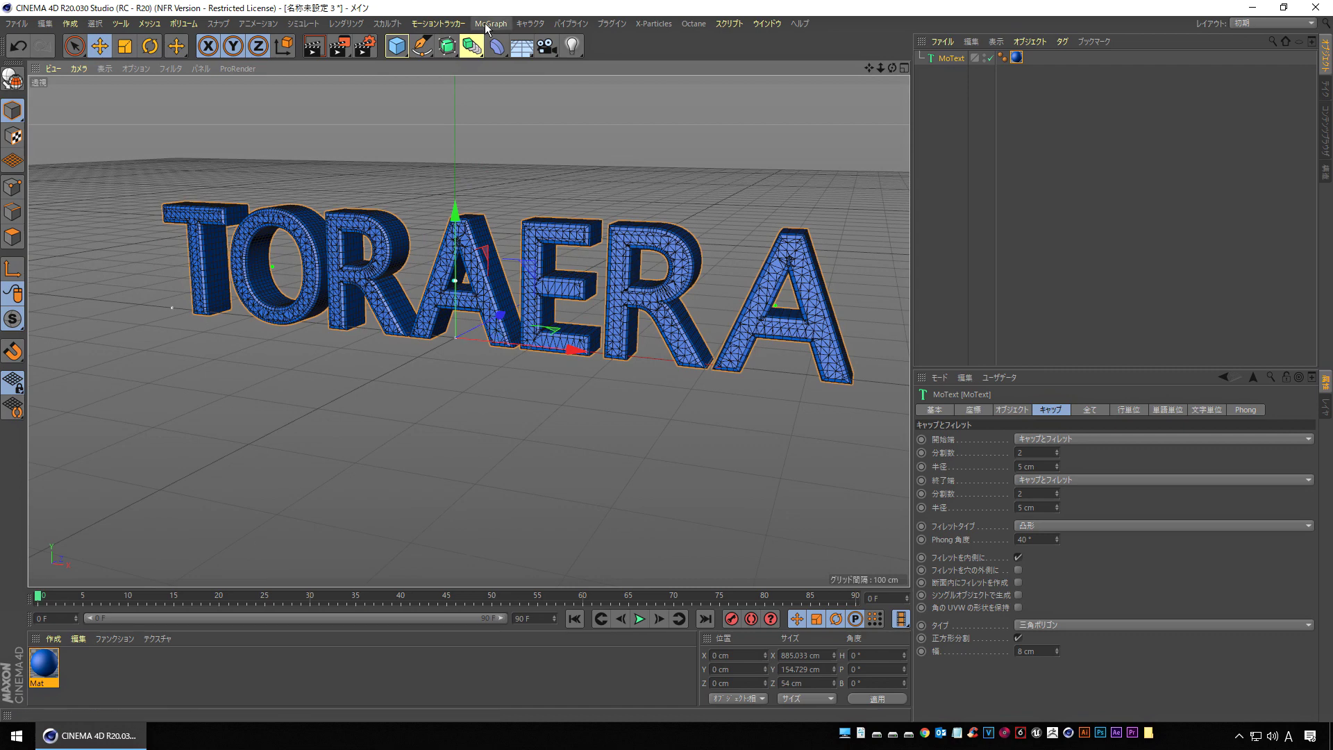
Add a PolyFX object and parent it under the MoText.
{"action": "left_click", "coordinate": [486, 25]}
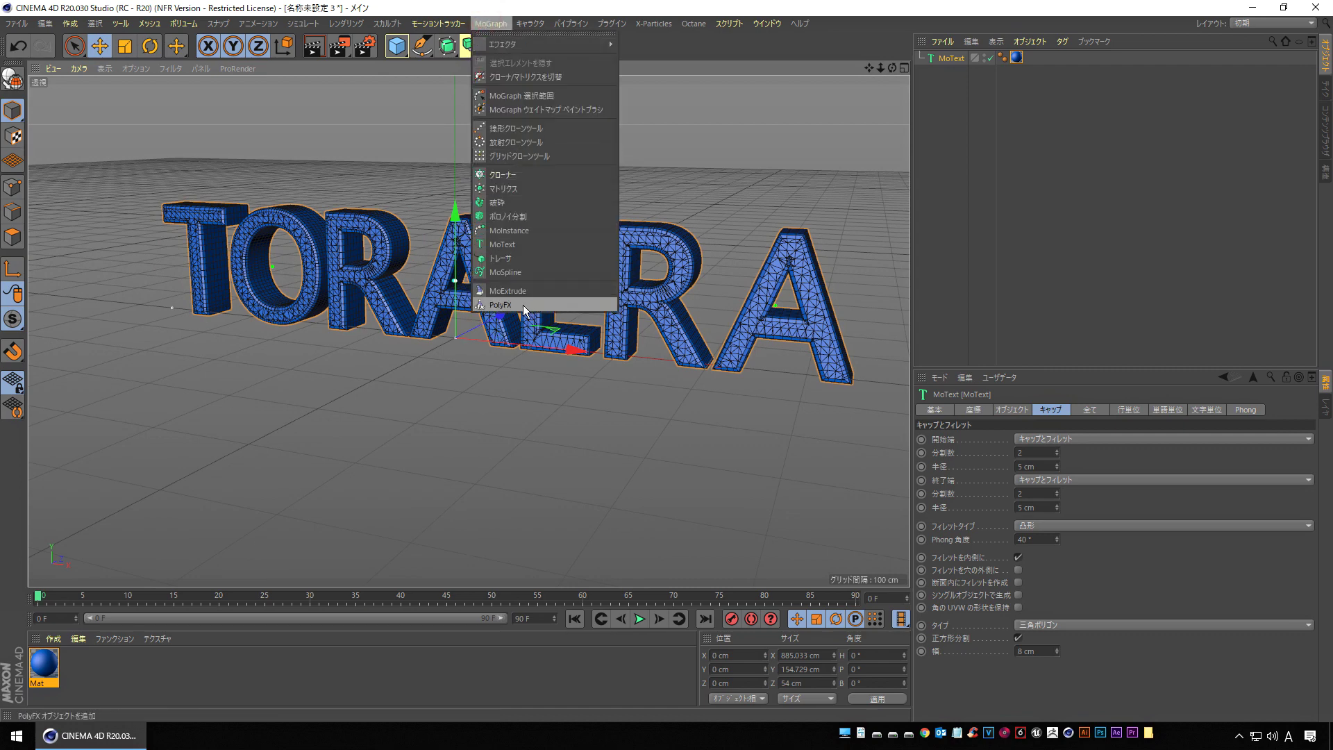
{"action": "left_click", "coordinate": [523, 306]}
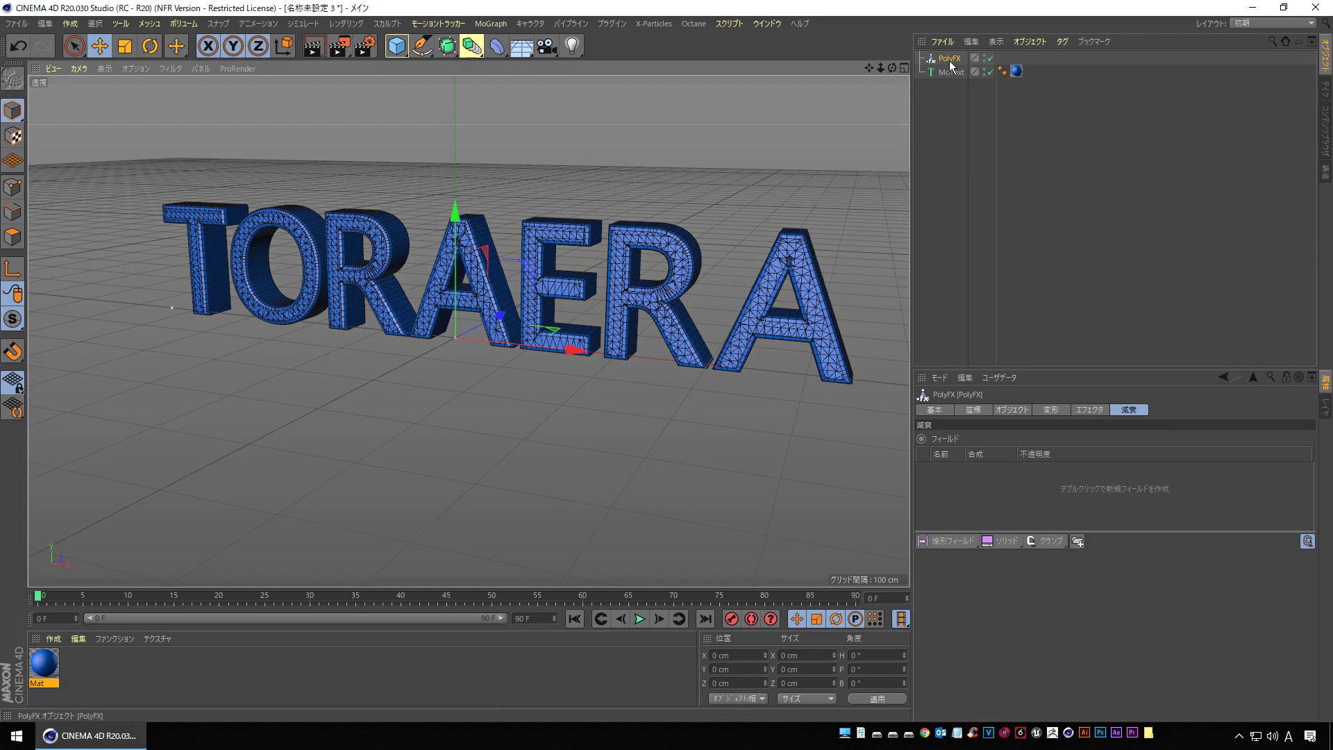
{"action": "left_click_drag", "start_coordinate": [949, 63], "coordinate": [955, 77]}
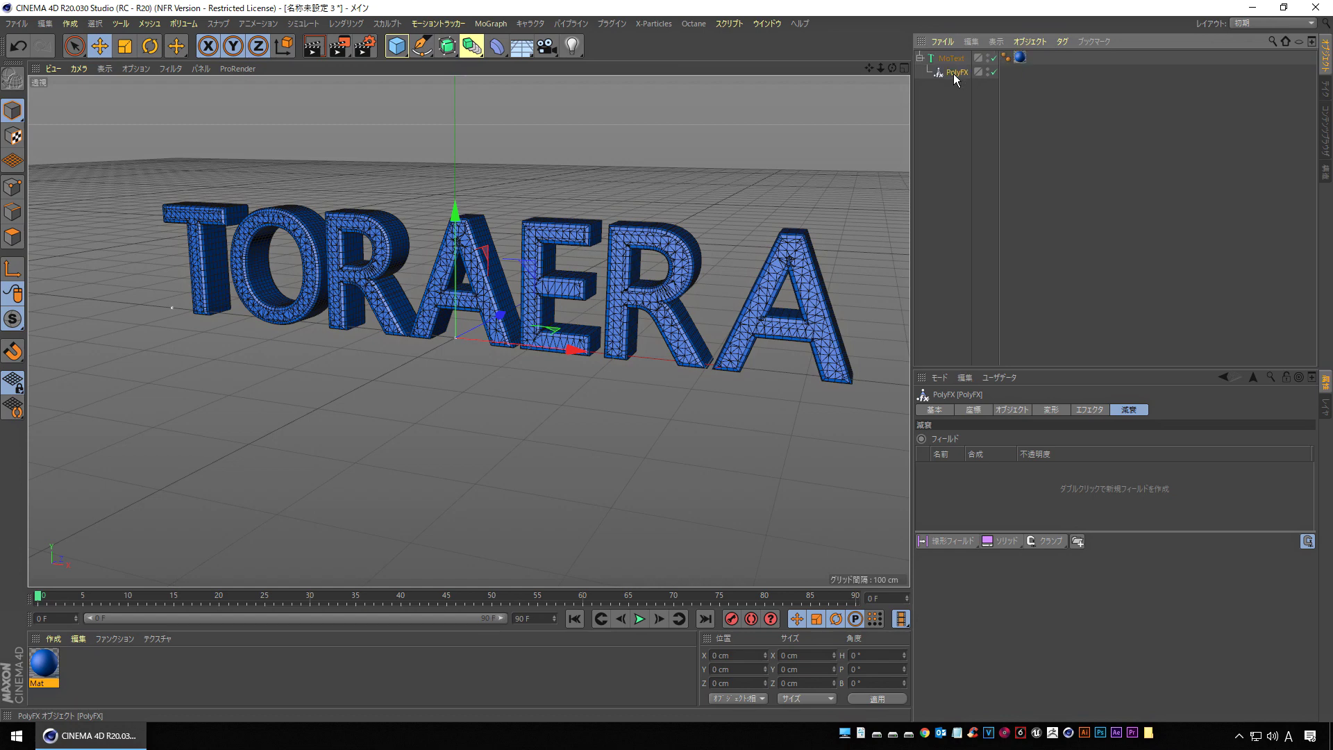
With PolyFX selected, add a Random effector to scatter the polygons.
{"action": "left_click", "coordinate": [953, 120]}
{"action": "left_click", "coordinate": [958, 72]}
{"action": "left_click", "coordinate": [490, 23]}
{"action": "mouse_move", "coordinate": [542, 43]}
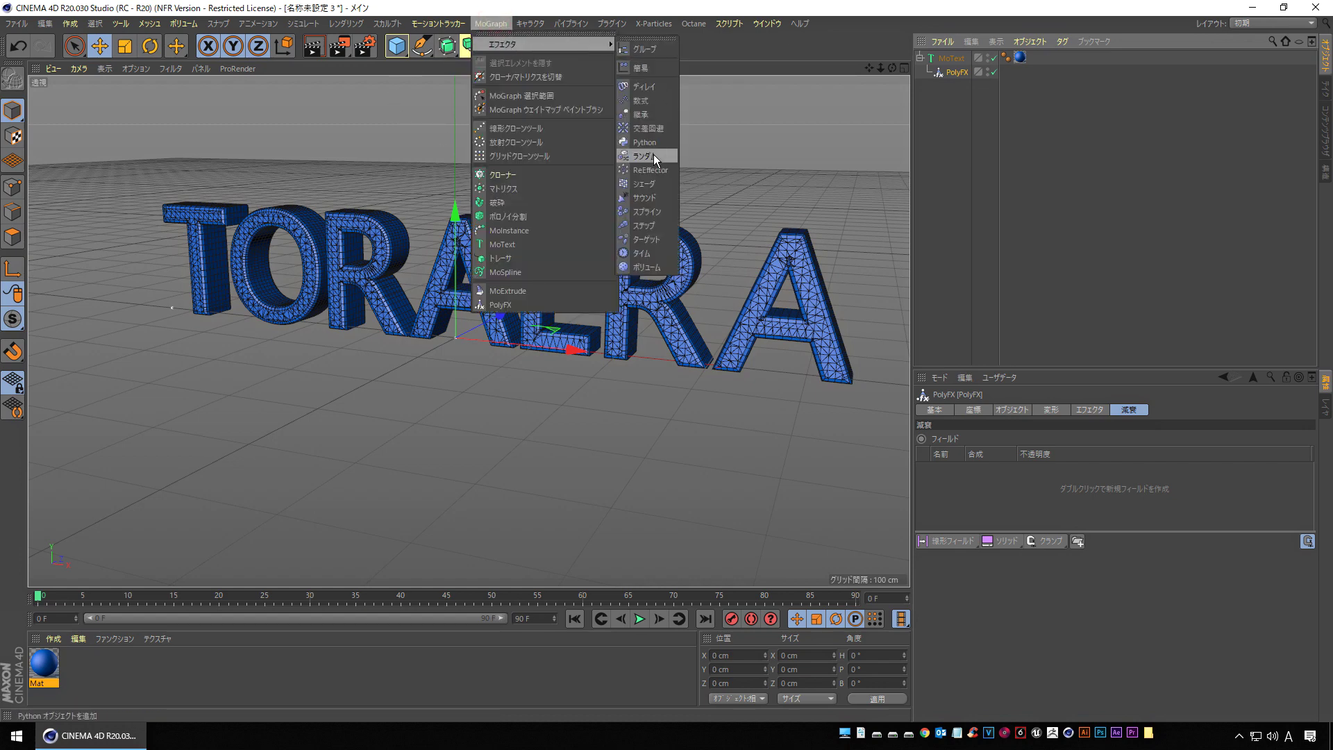
{"action": "left_click", "coordinate": [666, 155]}
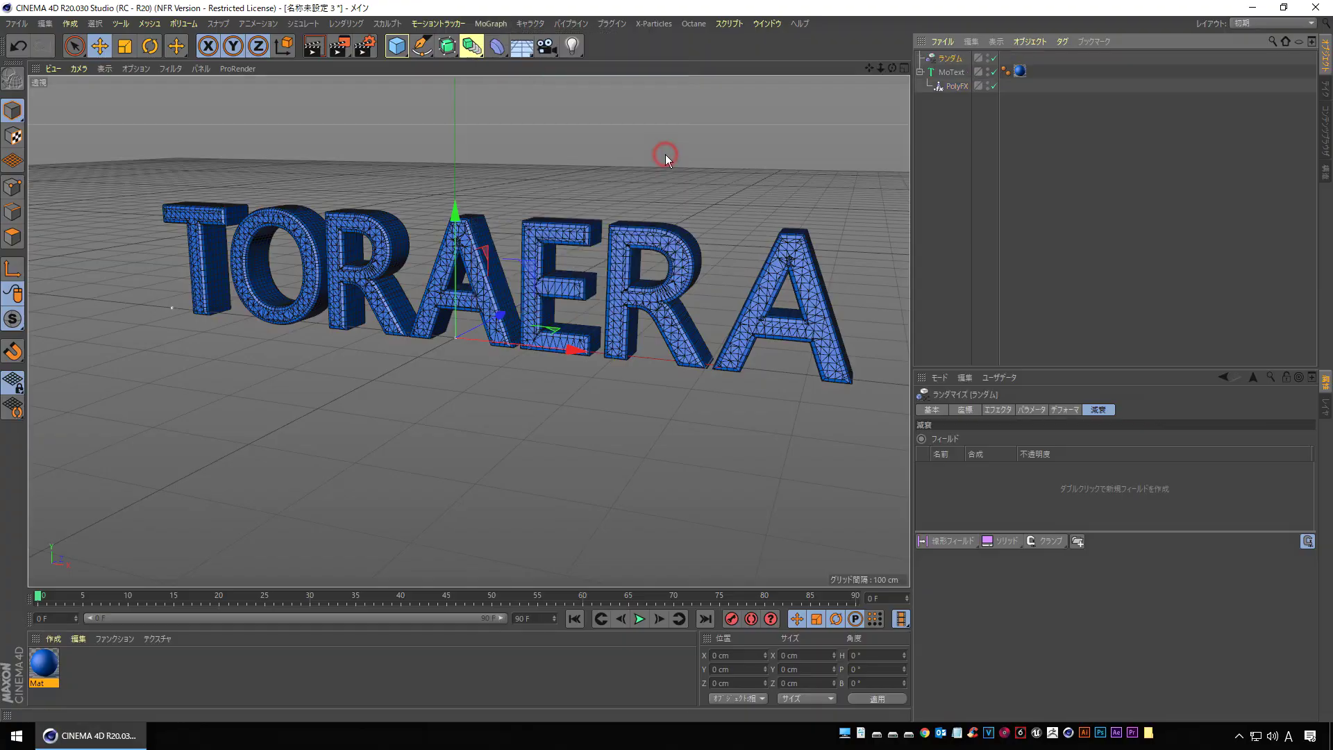
Orbit and zoom in on the scattered blue fragment cloud, checking PolyFX and MoText.
{"action": "mouse_move", "coordinate": [542, 267]}
{"action": "left_mouse_down", "text": "alt"}
{"action": "mouse_move", "coordinate": [651, 271]}
{"action": "mouse_move", "coordinate": [673, 250]}
{"action": "mouse_move", "coordinate": [512, 298]}
{"action": "left_mouse_up", "text": "alt"}
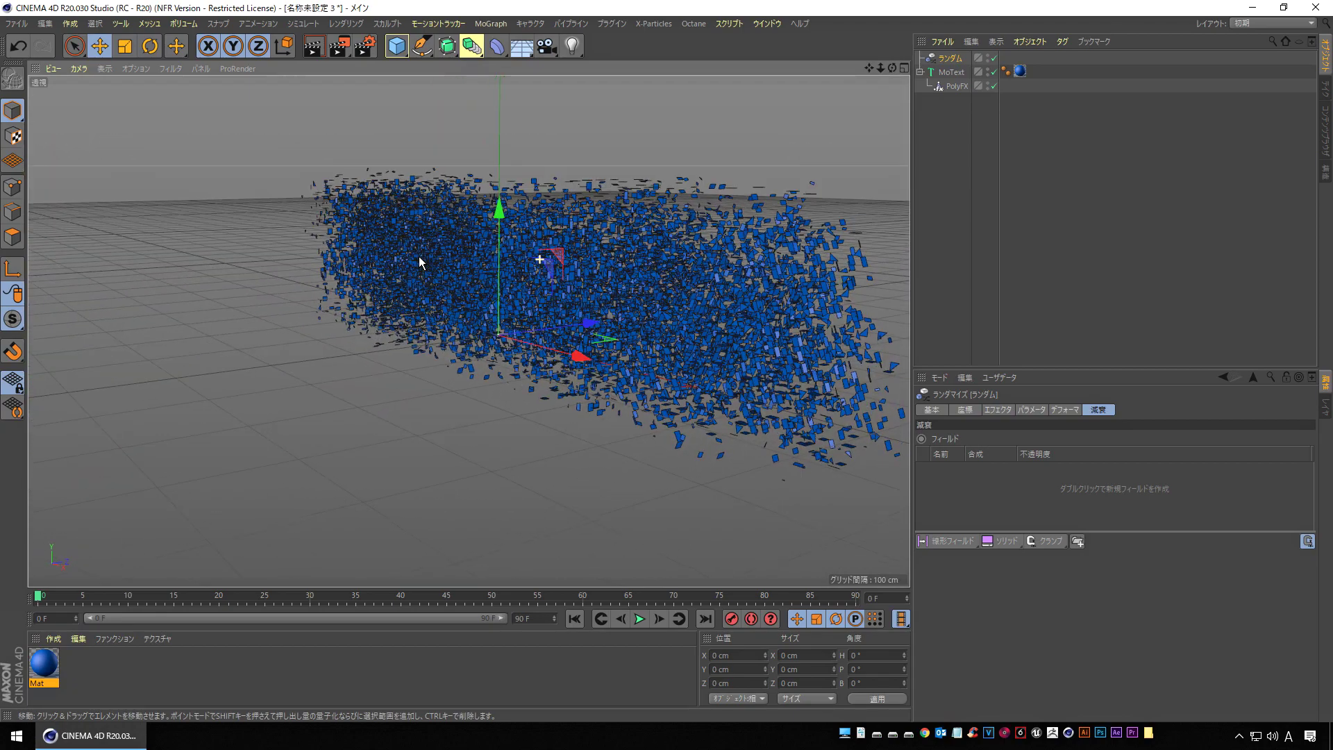
{"action": "left_click", "coordinate": [955, 86]}
{"action": "mouse_move", "coordinate": [499, 289]}
{"action": "left_mouse_down", "text": "alt"}
{"action": "mouse_move", "coordinate": [676, 266]}
{"action": "mouse_move", "coordinate": [606, 282]}
{"action": "left_mouse_up", "text": "alt"}
{"action": "scroll", "coordinate": [559, 281], "scroll_direction": "up", "scroll_amount": 1}
{"action": "scroll", "coordinate": [559, 280], "scroll_direction": "up", "scroll_amount": 1}
{"action": "scroll", "coordinate": [559, 280], "scroll_direction": "up", "scroll_amount": 1}
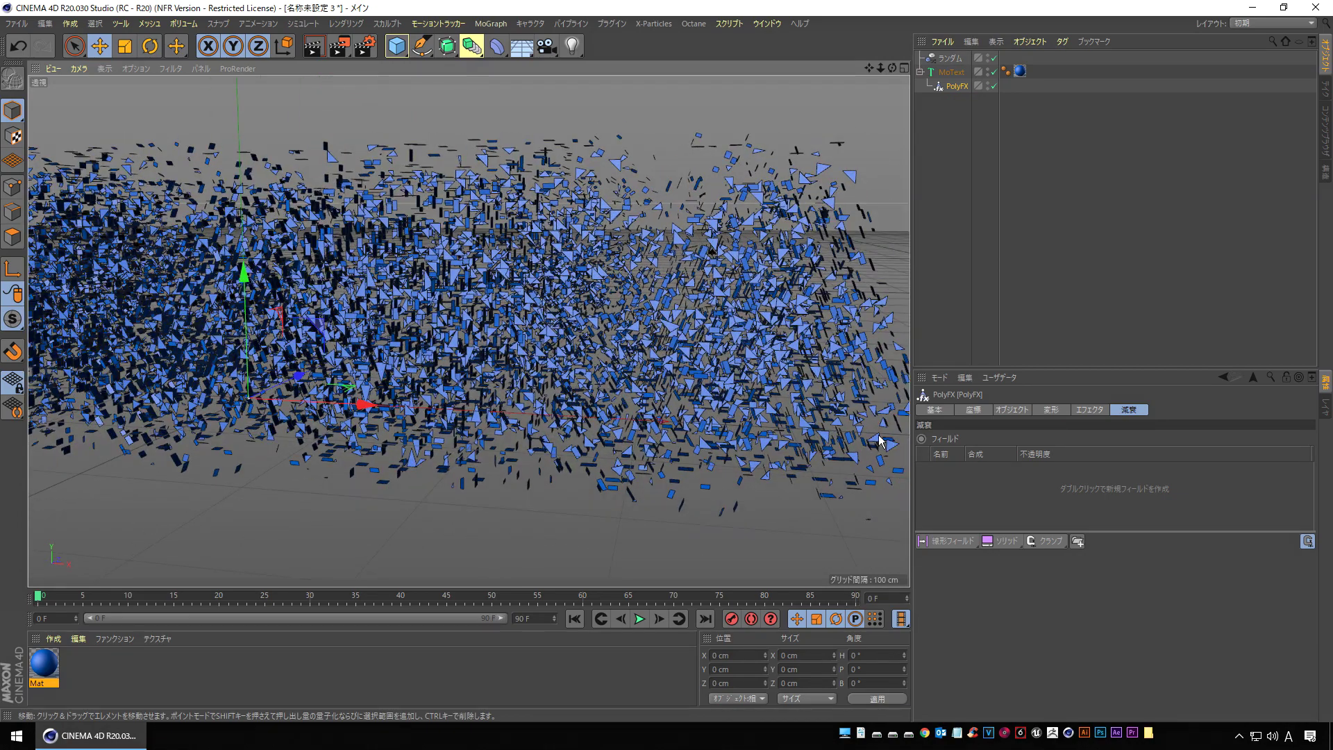
{"action": "left_click", "coordinate": [952, 72]}
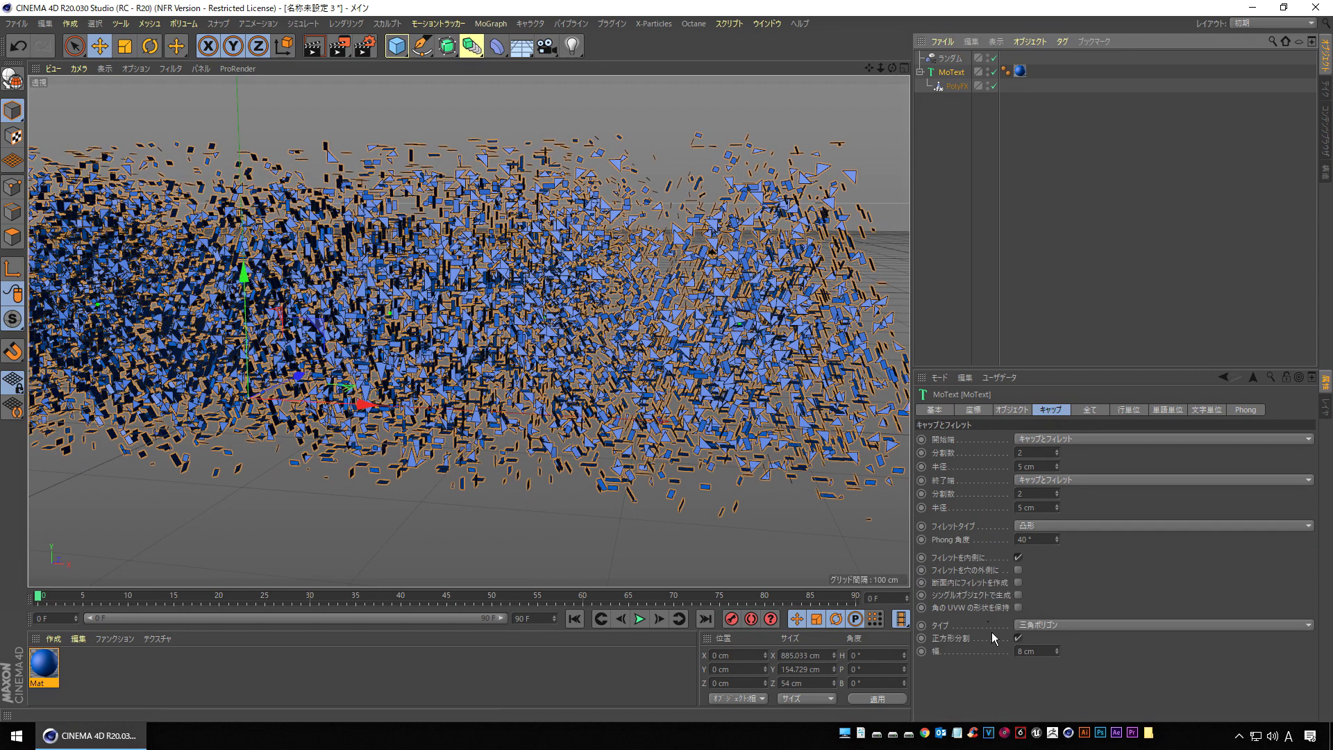
Try quadrangle cap polygons with square subdivision turned off.
{"action": "left_click", "coordinate": [1057, 625]}
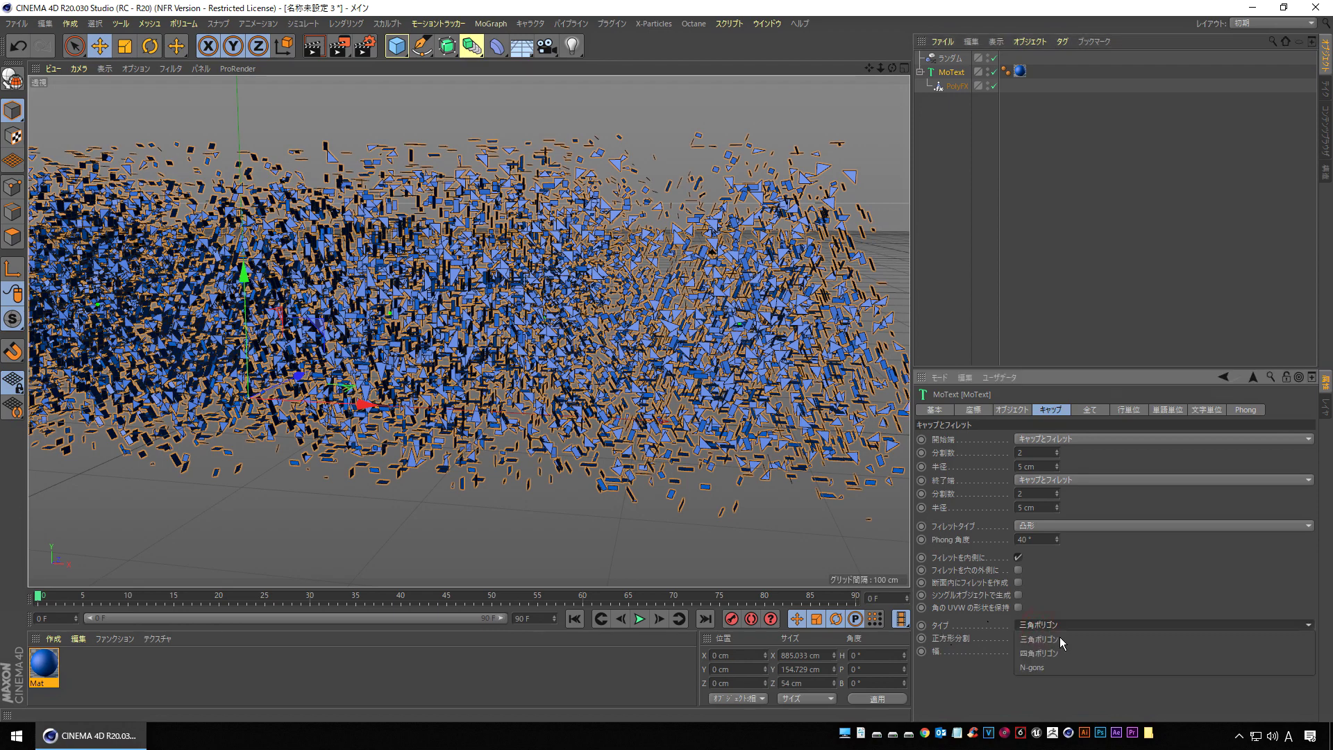
{"action": "left_click", "coordinate": [1060, 652]}
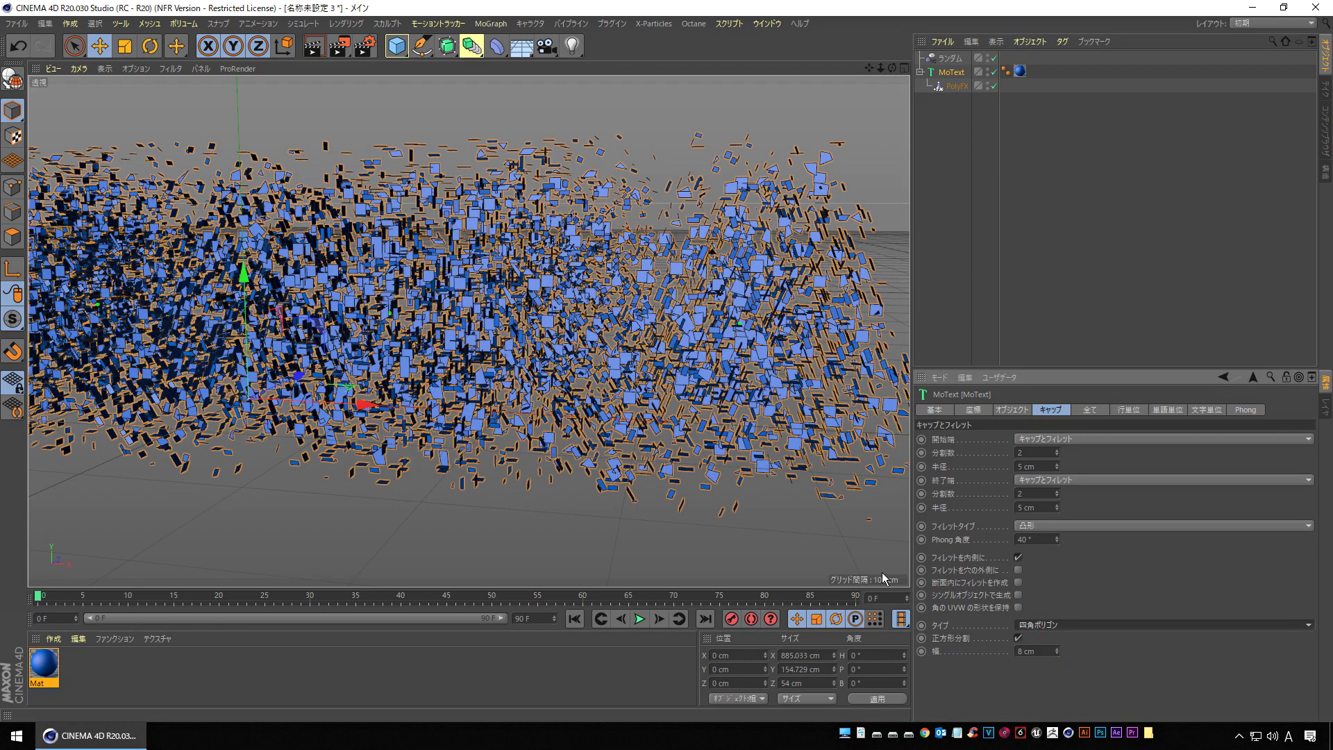
{"action": "left_click", "coordinate": [1018, 638]}
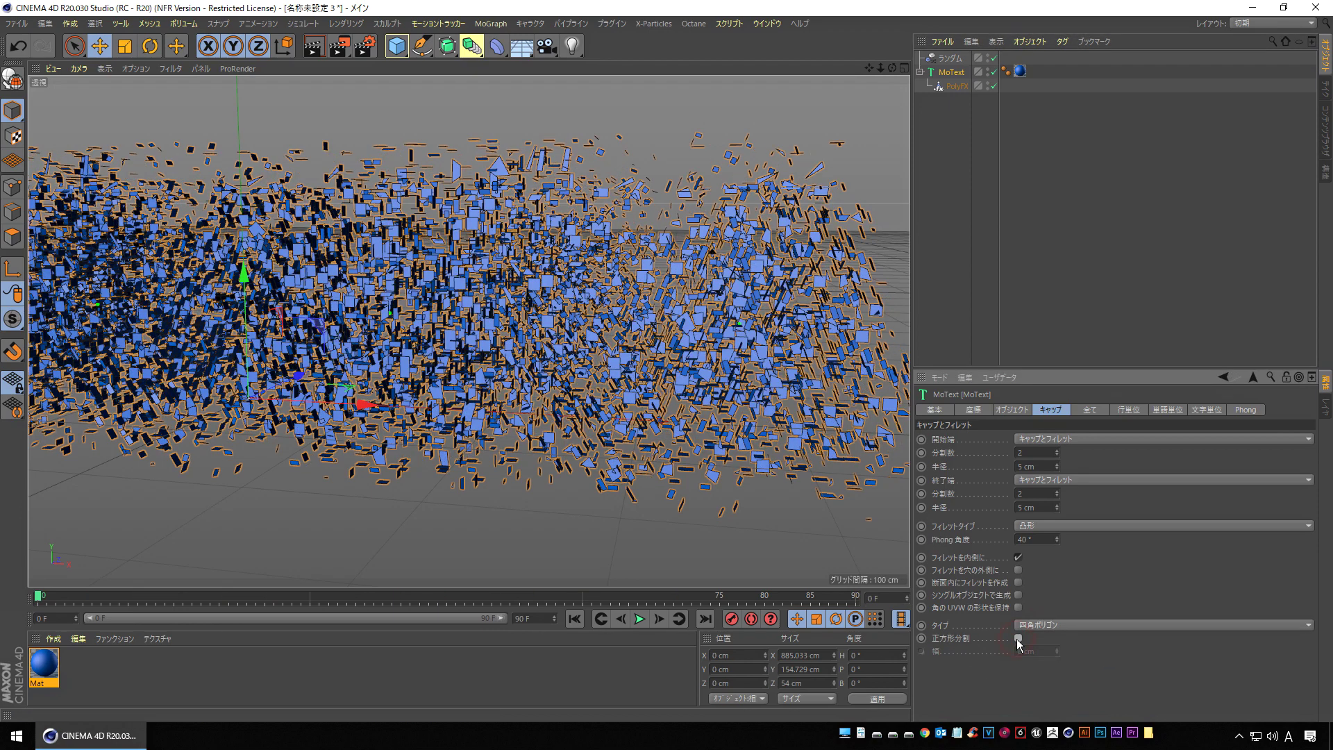
{"action": "left_click_drag", "start_coordinate": [486, 312], "coordinate": [708, 315], "text": "alt"}
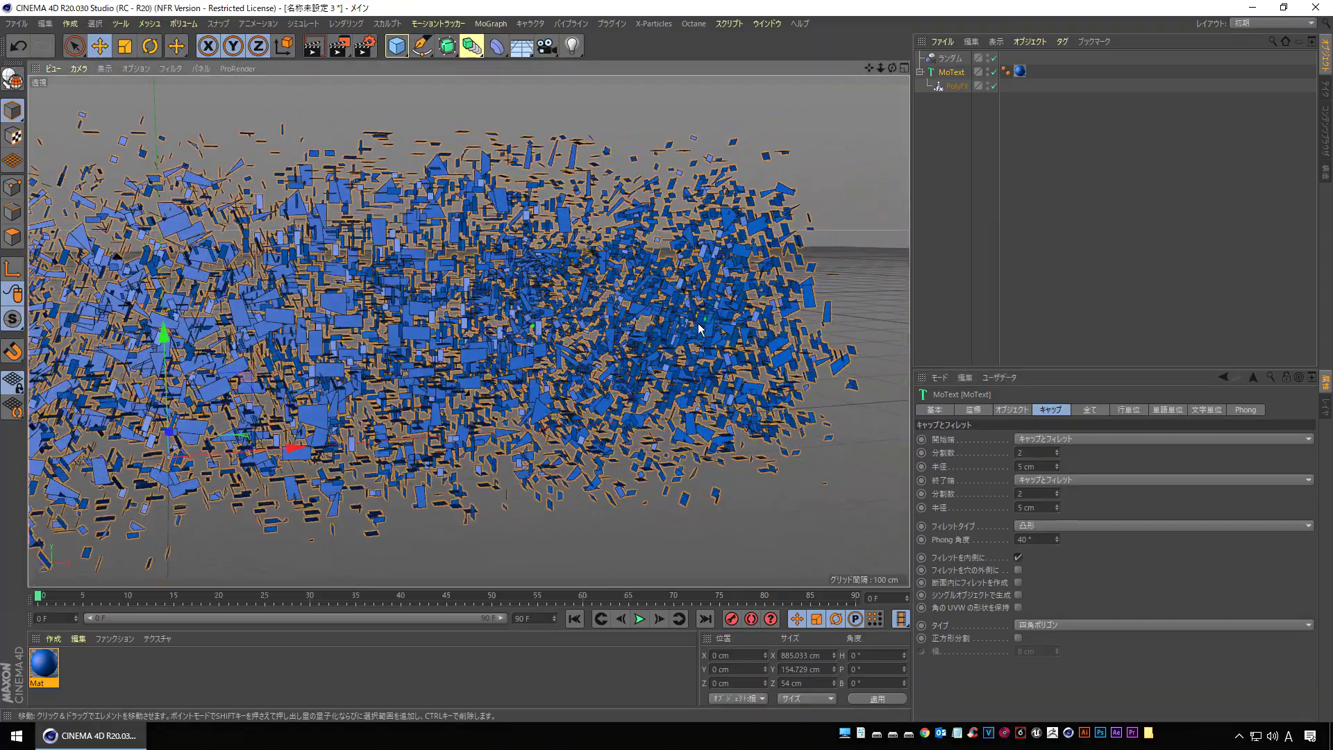
Switch the caps back to triangles with regular grid subdivision at 10 cm width.
{"action": "left_click", "coordinate": [1059, 625]}
{"action": "left_click", "coordinate": [1056, 640]}
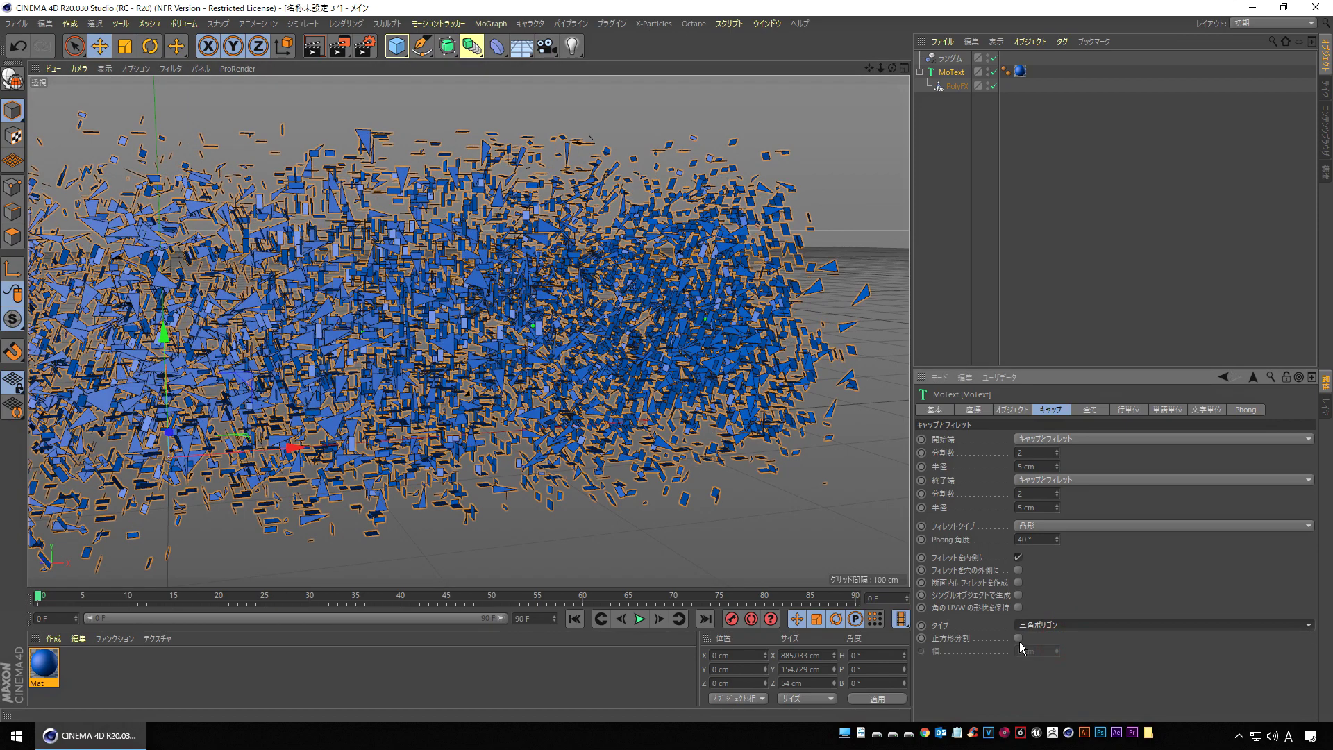
{"action": "left_click", "coordinate": [1019, 638]}
{"action": "left_click", "coordinate": [1059, 654]}
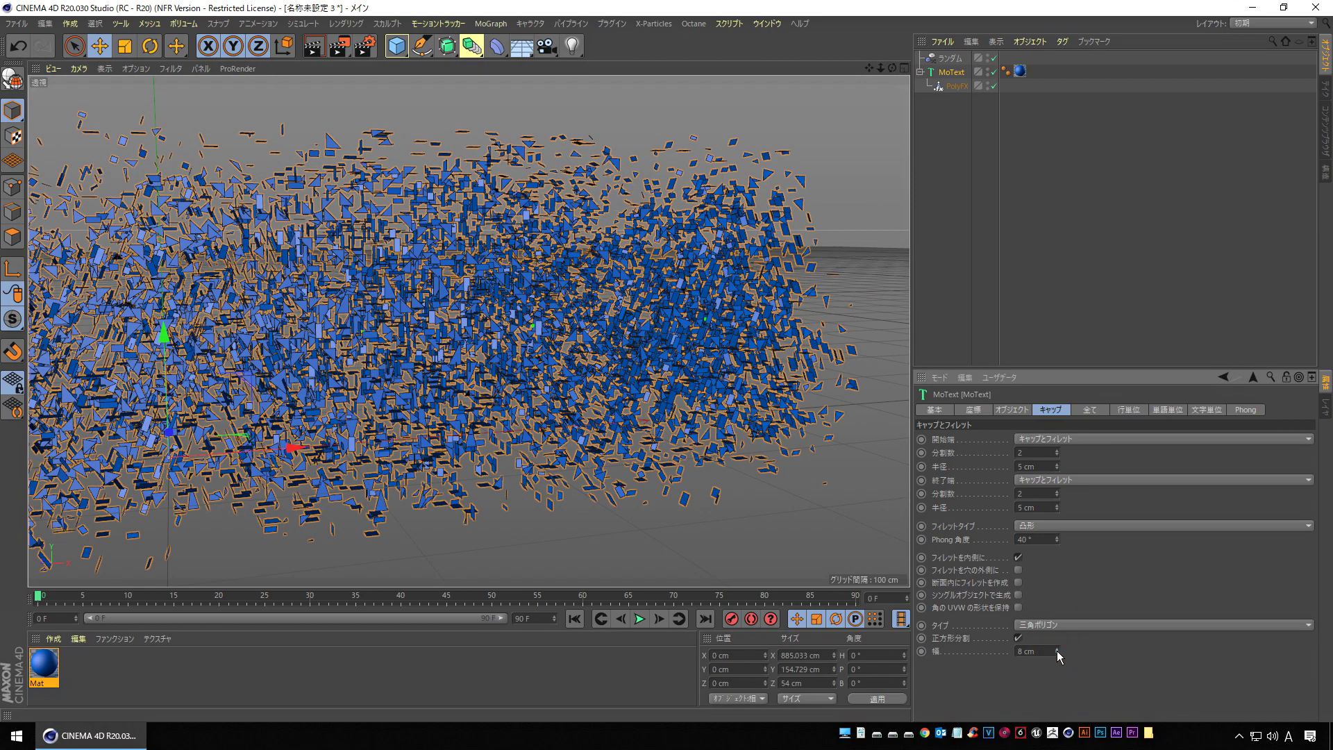
{"action": "left_click_drag", "start_coordinate": [1059, 654], "coordinate": [1059, 647]}
{"action": "mouse_move", "coordinate": [486, 312]}
{"action": "left_mouse_down", "text": "alt"}
{"action": "mouse_move", "coordinate": [322, 312]}
{"action": "mouse_move", "coordinate": [557, 332]}
{"action": "mouse_move", "coordinate": [750, 318]}
{"action": "mouse_move", "coordinate": [497, 301]}
{"action": "mouse_move", "coordinate": [526, 303]}
{"action": "mouse_move", "coordinate": [486, 312]}
{"action": "mouse_move", "coordinate": [468, 395]}
{"action": "left_mouse_up", "text": "alt"}
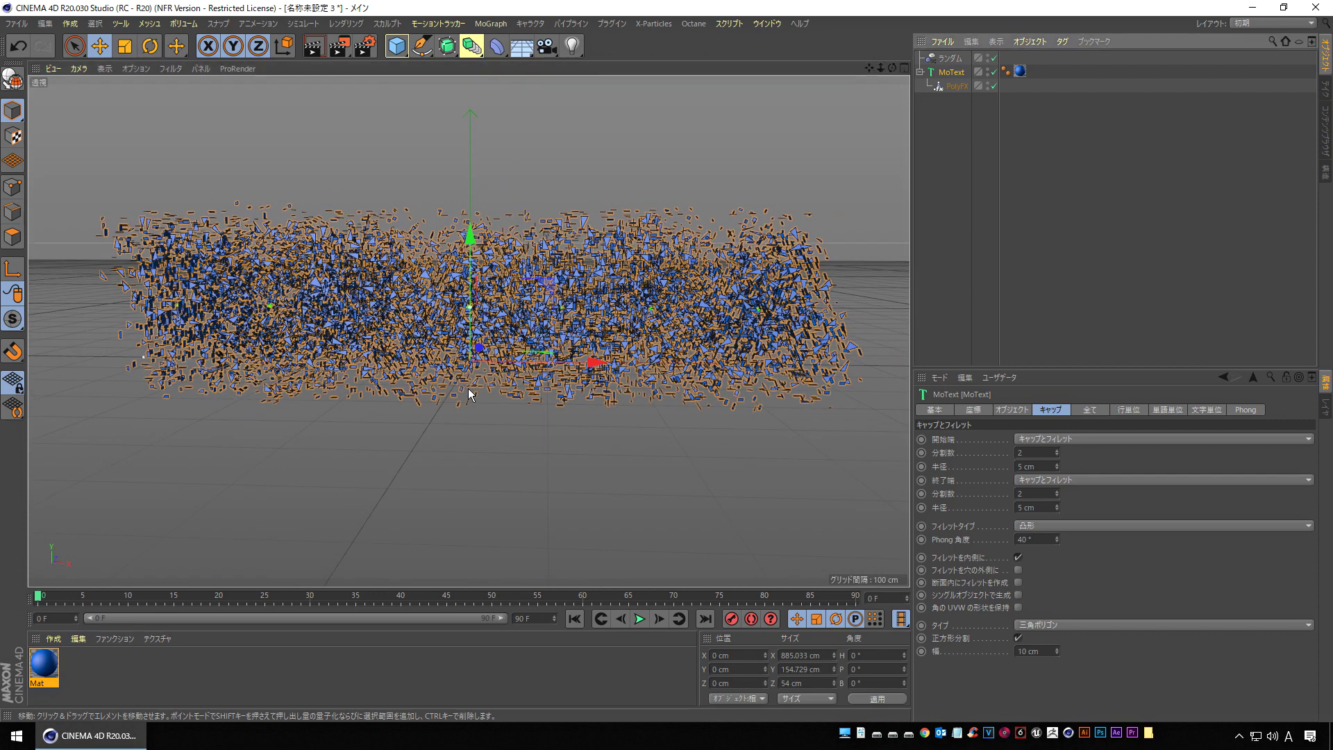
{"action": "left_click", "coordinate": [946, 60]}
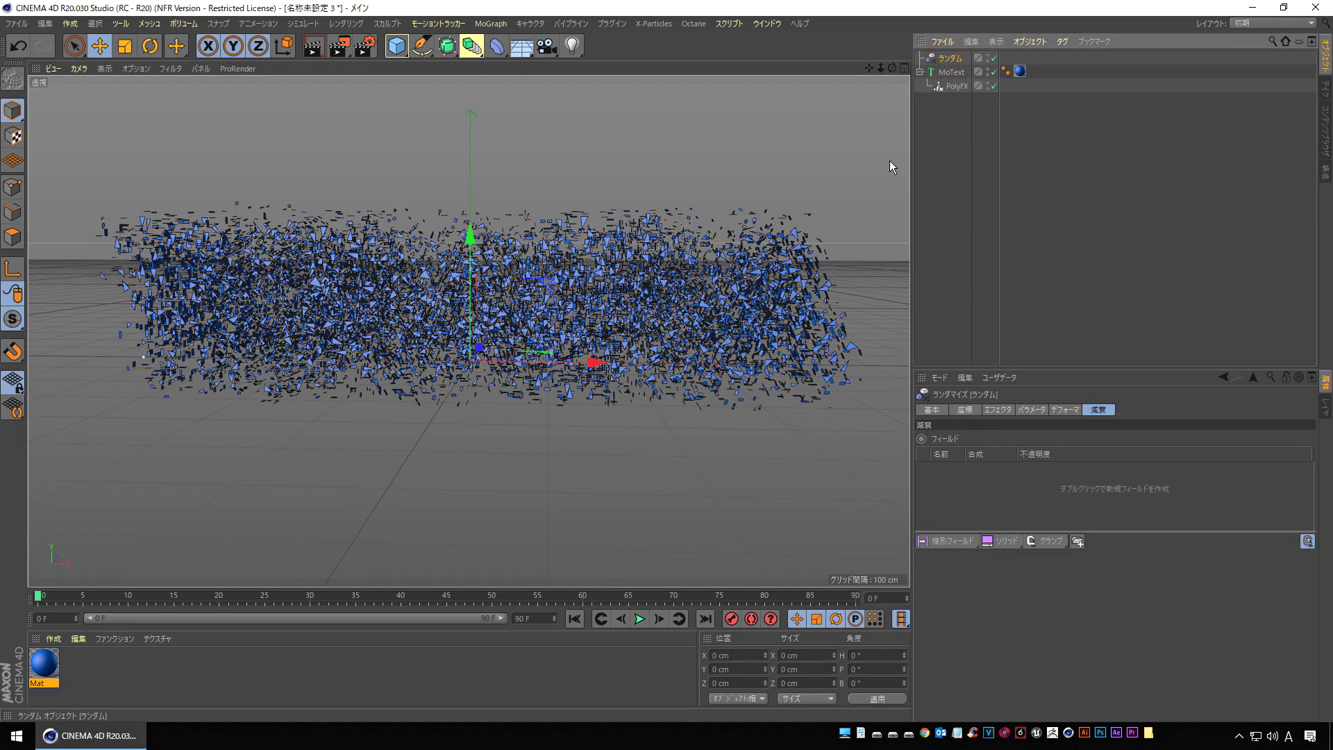
Add a Linear Field to the Random effector's falloff and move it to X 641 cm.
{"action": "left_click", "coordinate": [1098, 411]}
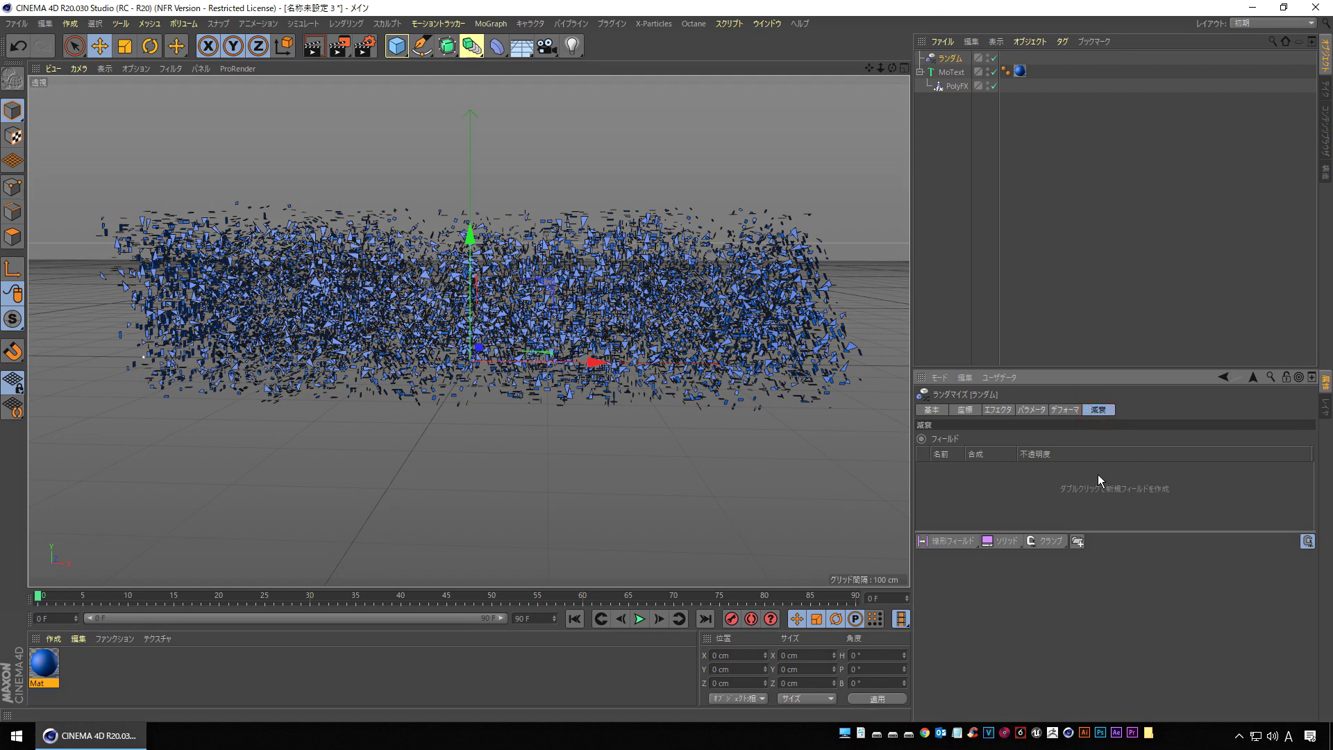
{"action": "left_click", "coordinate": [954, 545]}
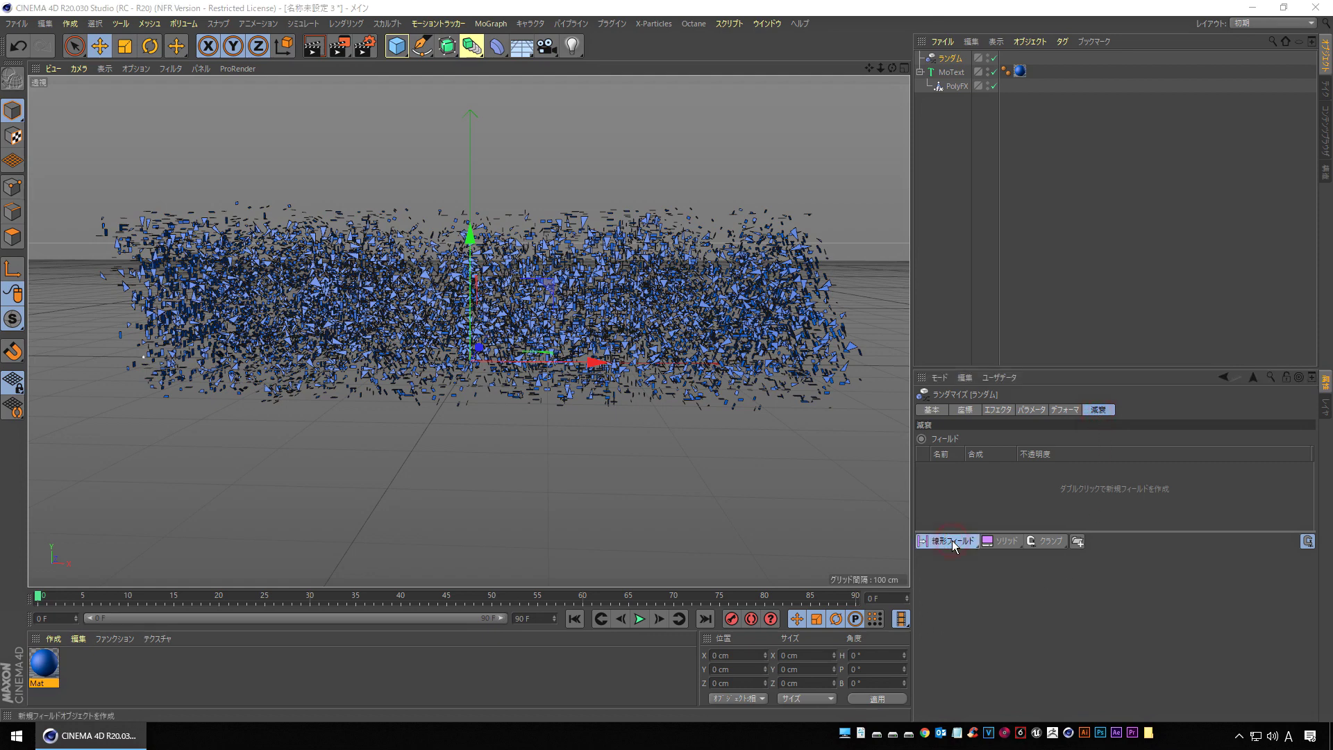
{"action": "left_click_drag", "start_coordinate": [953, 544], "coordinate": [953, 595]}
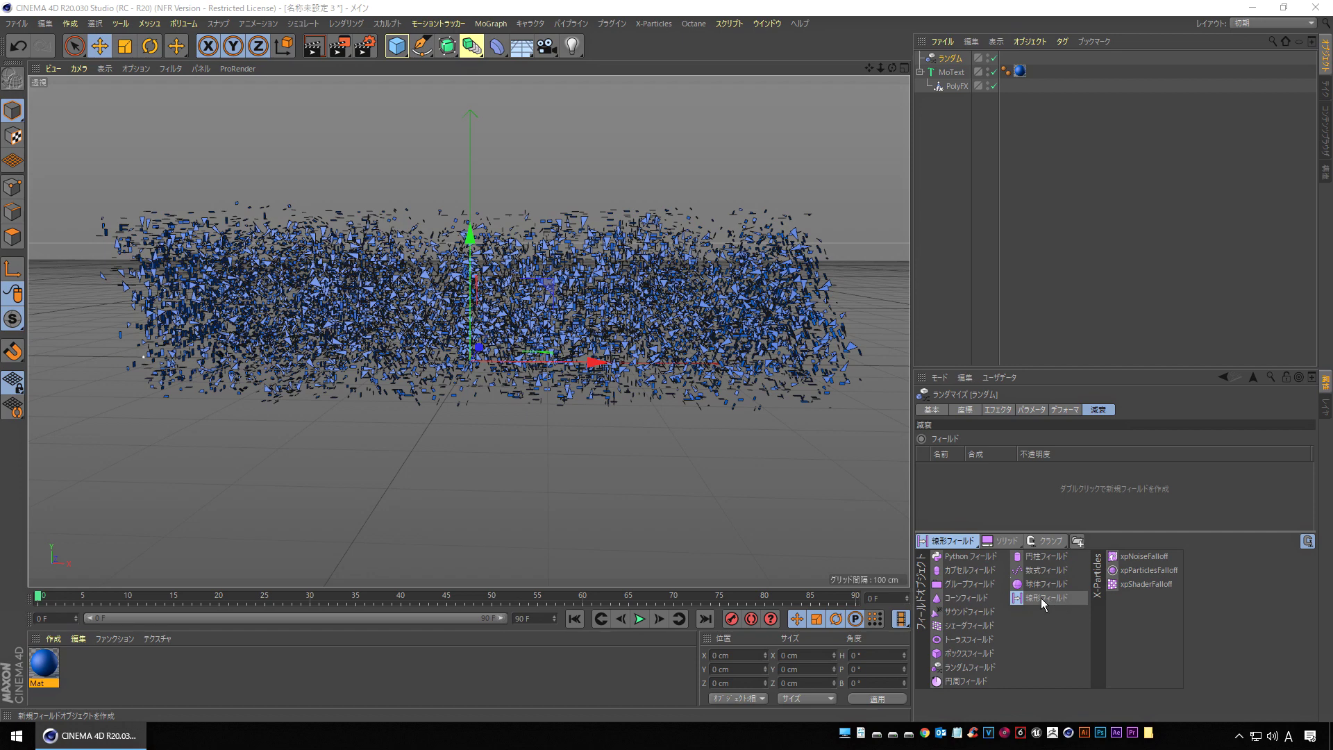
{"action": "left_click", "coordinate": [1040, 598]}
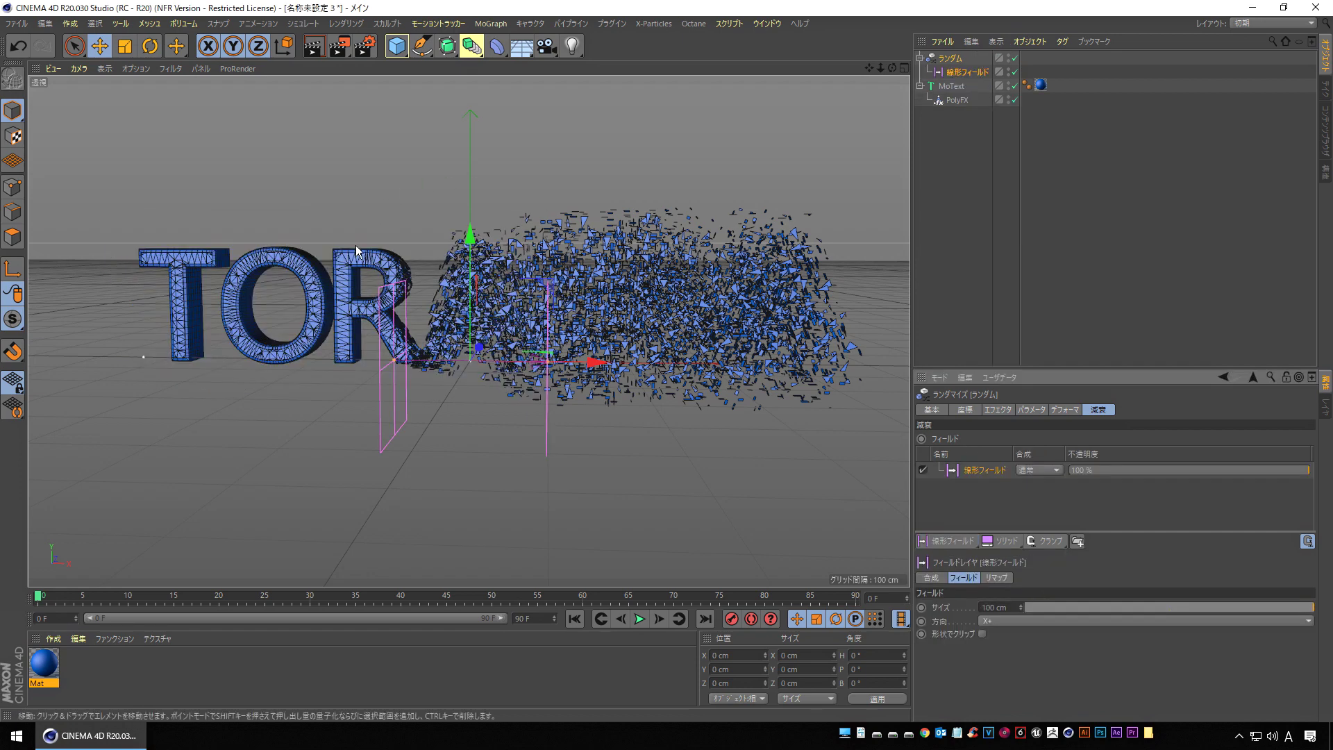
{"action": "left_click_drag", "start_coordinate": [485, 424], "coordinate": [473, 376], "text": "alt"}
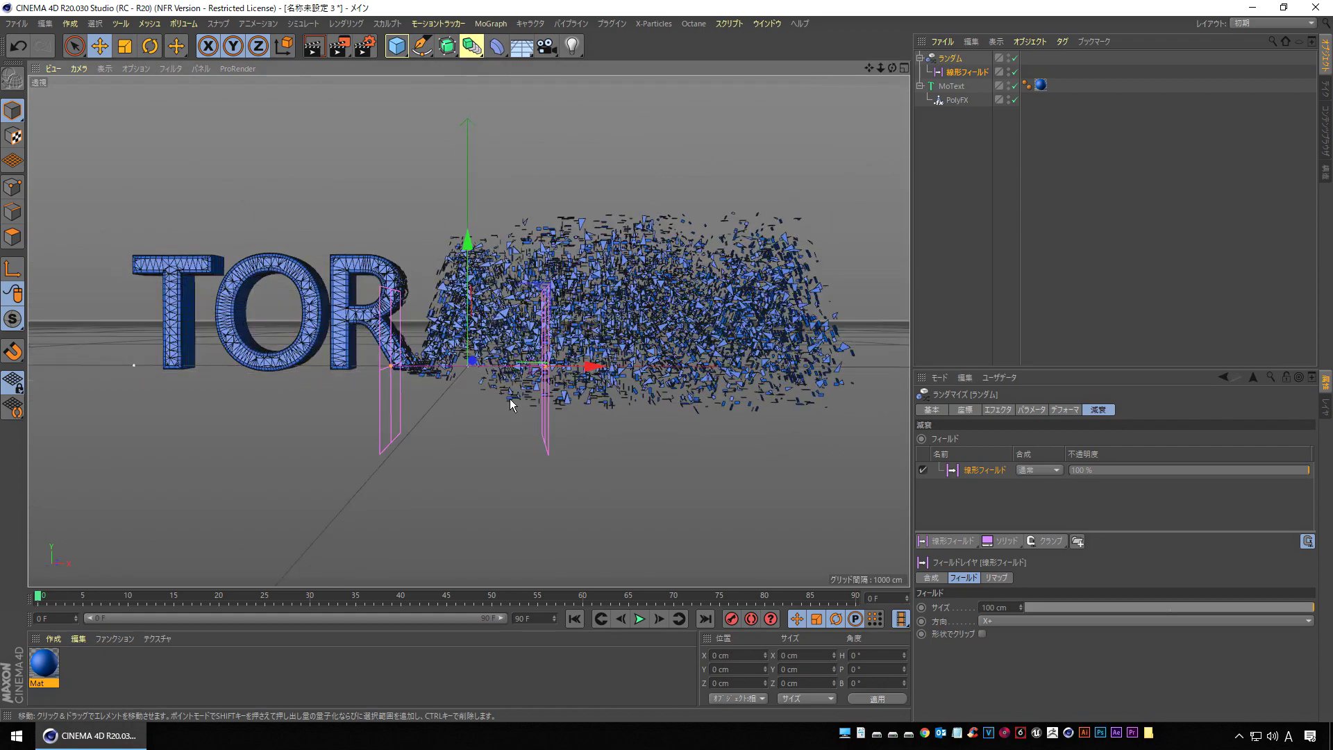
{"action": "mouse_move", "coordinate": [590, 367]}
{"action": "left_mouse_down"}
{"action": "mouse_move", "coordinate": [789, 369]}
{"action": "mouse_move", "coordinate": [378, 348]}
{"action": "mouse_move", "coordinate": [1020, 340]}
{"action": "left_mouse_up"}
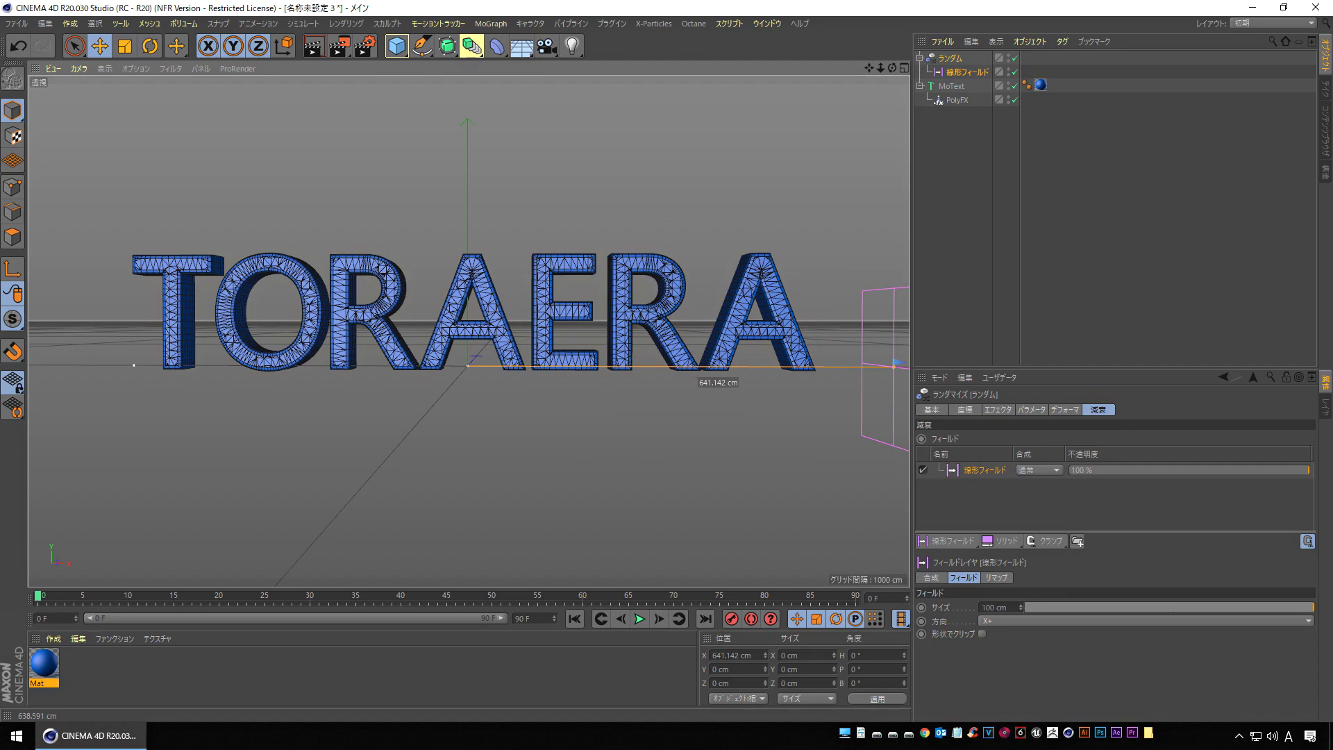
Shift the linear field left over the text, flip it to X-, and widen it to about 220 cm.
{"action": "mouse_move", "coordinate": [896, 347]}
{"action": "left_mouse_down"}
{"action": "mouse_move", "coordinate": [71, 330]}
{"action": "mouse_move", "coordinate": [453, 376]}
{"action": "left_mouse_up"}
{"action": "scroll", "coordinate": [479, 436], "scroll_direction": "up", "scroll_amount": 2}
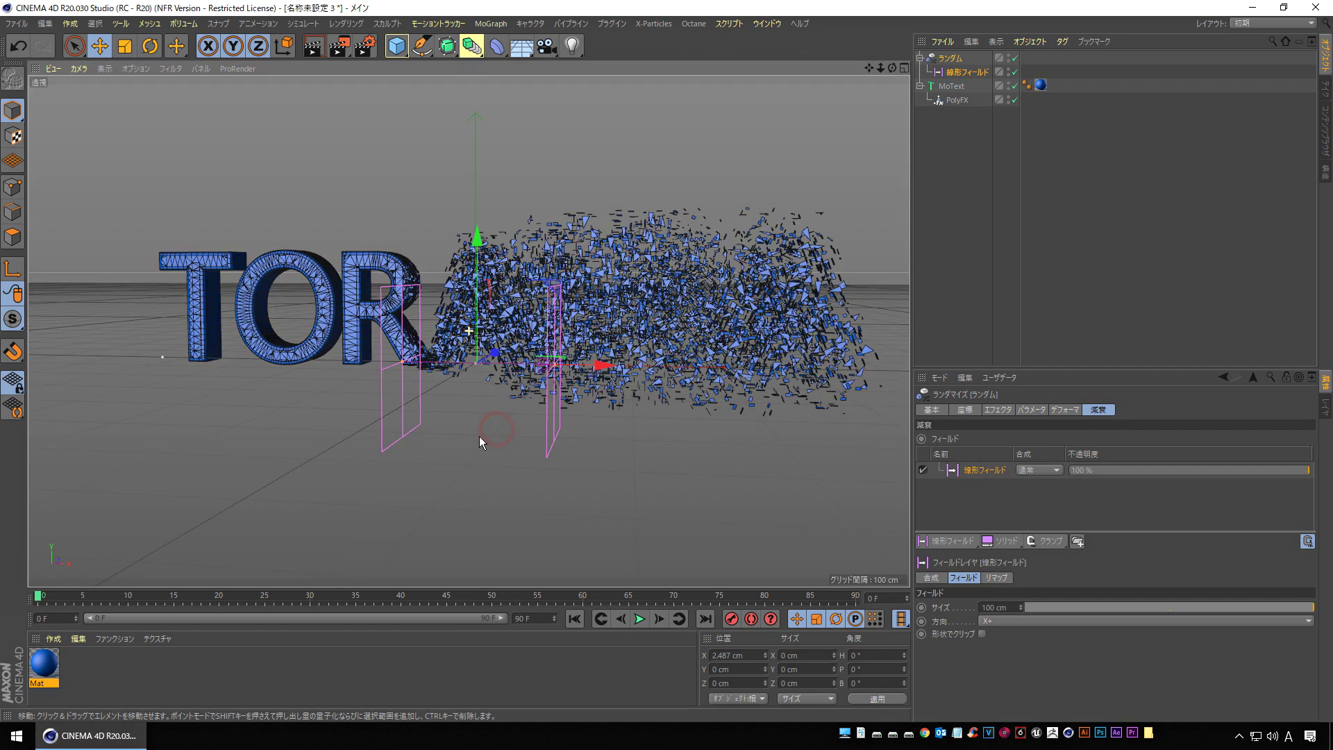
{"action": "mouse_move", "coordinate": [554, 366]}
{"action": "left_mouse_down"}
{"action": "mouse_move", "coordinate": [612, 368]}
{"action": "mouse_move", "coordinate": [486, 365]}
{"action": "mouse_move", "coordinate": [743, 366]}
{"action": "mouse_move", "coordinate": [492, 358]}
{"action": "left_mouse_up"}
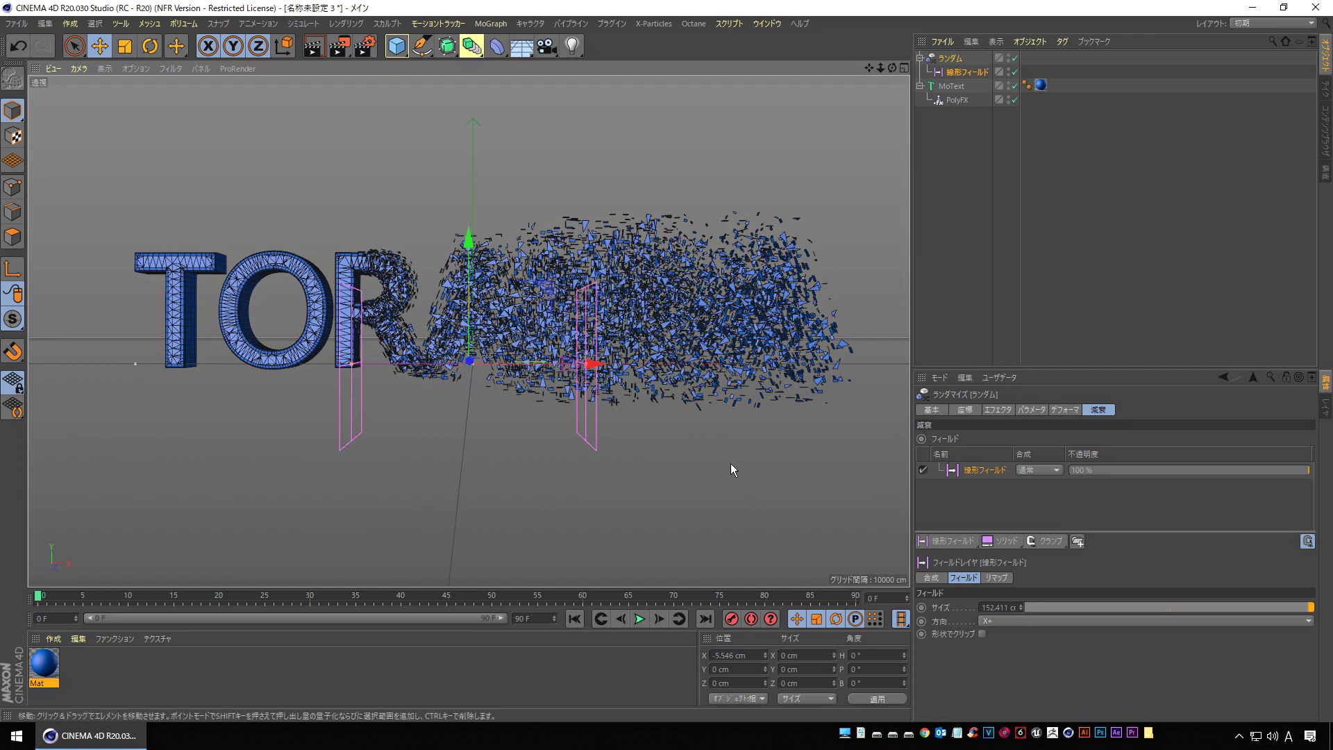
{"action": "left_click", "coordinate": [1022, 622]}
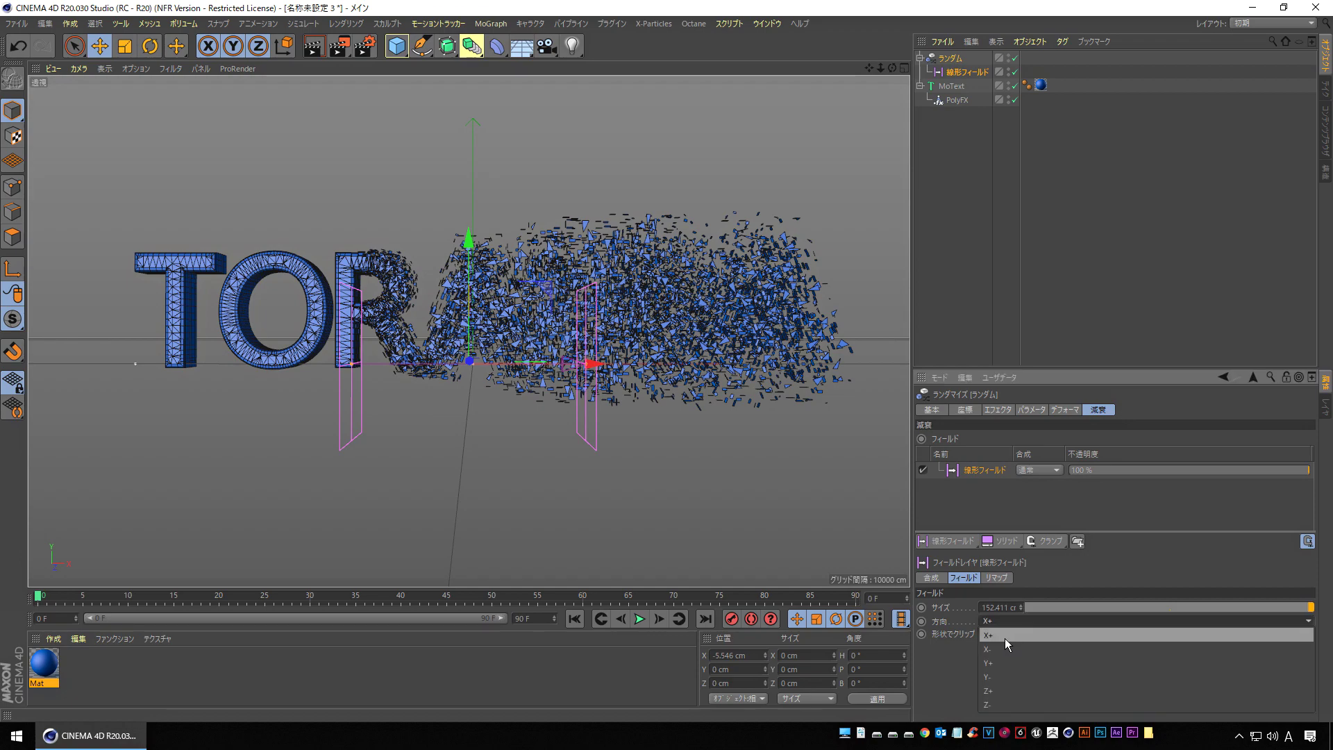
{"action": "left_click", "coordinate": [1006, 647]}
{"action": "mouse_move", "coordinate": [595, 363]}
{"action": "left_mouse_down"}
{"action": "mouse_move", "coordinate": [674, 365]}
{"action": "mouse_move", "coordinate": [500, 366]}
{"action": "mouse_move", "coordinate": [636, 363]}
{"action": "left_mouse_up"}
Point the linear field along Y+ and raise it to about Y 78.6 cm above the fragments.
{"action": "left_click", "coordinate": [1010, 620]}
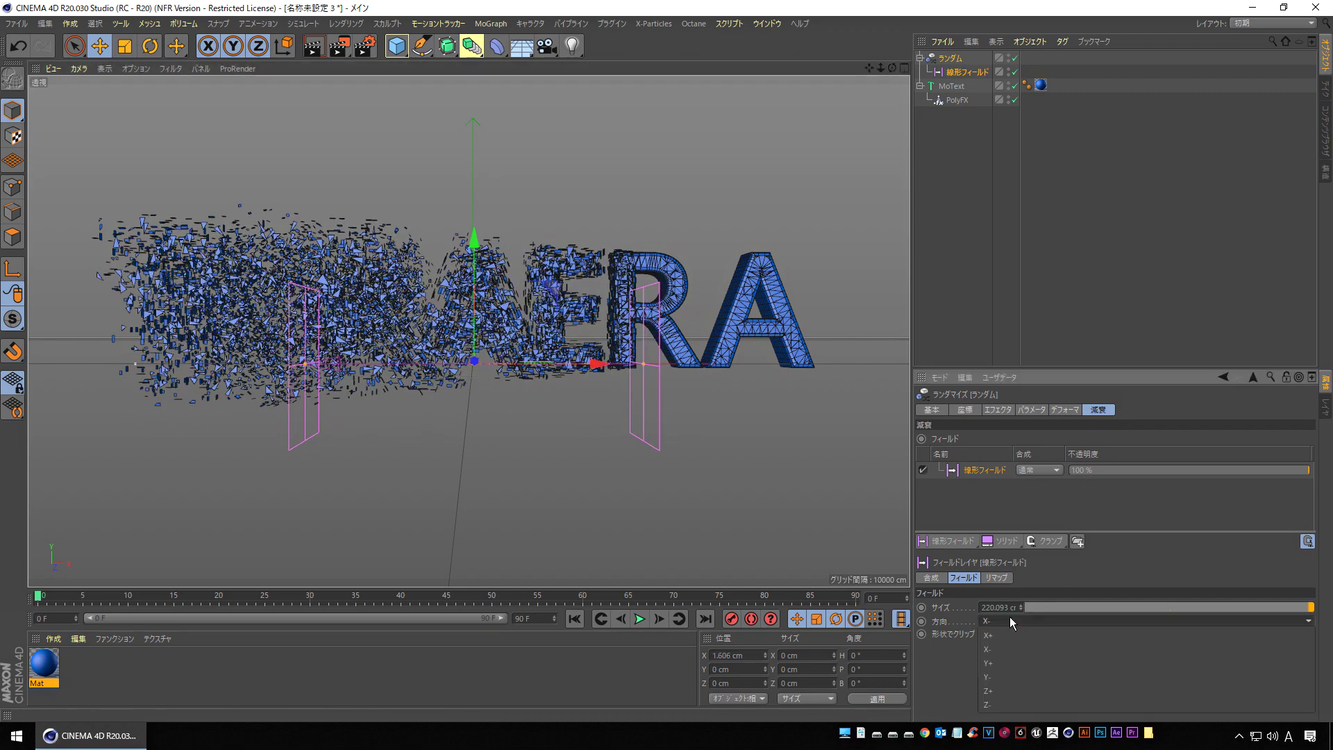
{"action": "left_click", "coordinate": [1014, 662]}
{"action": "mouse_move", "coordinate": [474, 240]}
{"action": "left_mouse_down"}
{"action": "mouse_move", "coordinate": [472, 268]}
{"action": "mouse_move", "coordinate": [503, 93]}
{"action": "mouse_move", "coordinate": [504, 182]}
{"action": "left_mouse_up"}
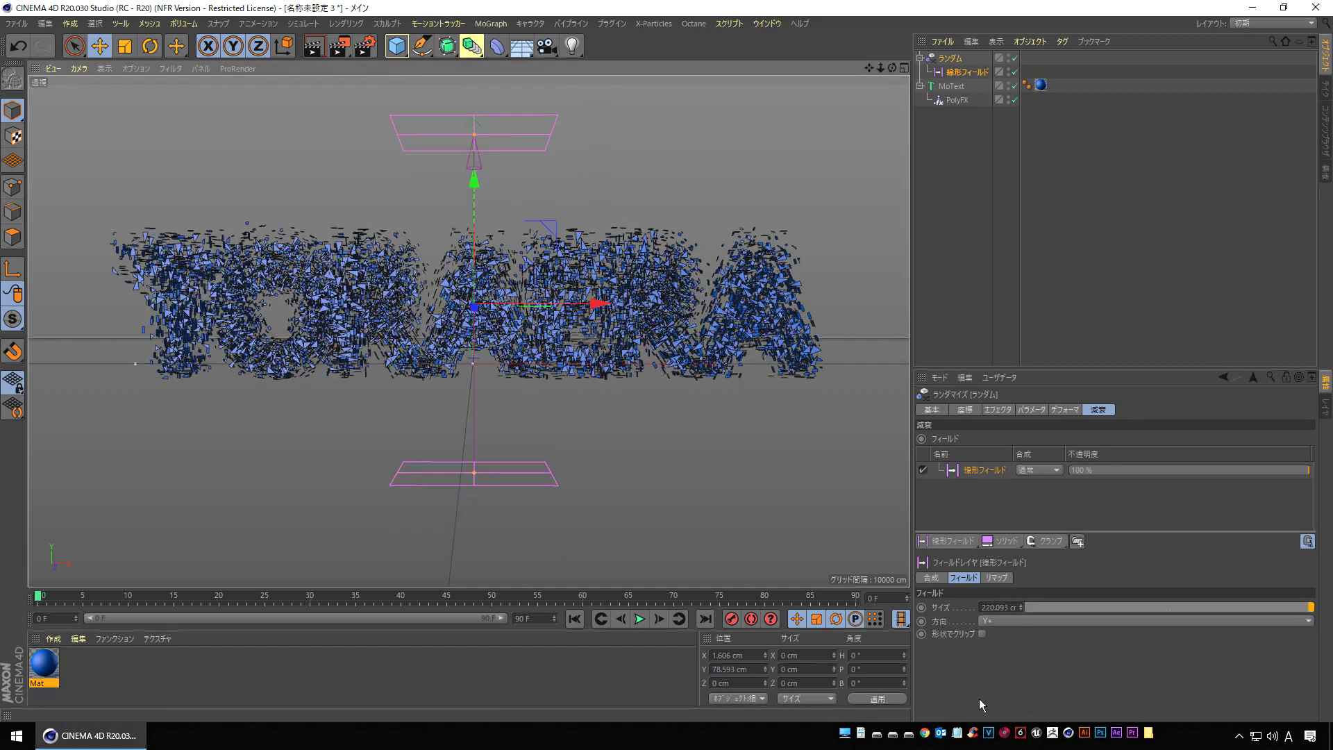
Try Y- and Z+ directions on the linear field, then settle on X+ at about 148 cm.
{"action": "left_click", "coordinate": [1024, 623]}
{"action": "left_click", "coordinate": [1002, 673]}
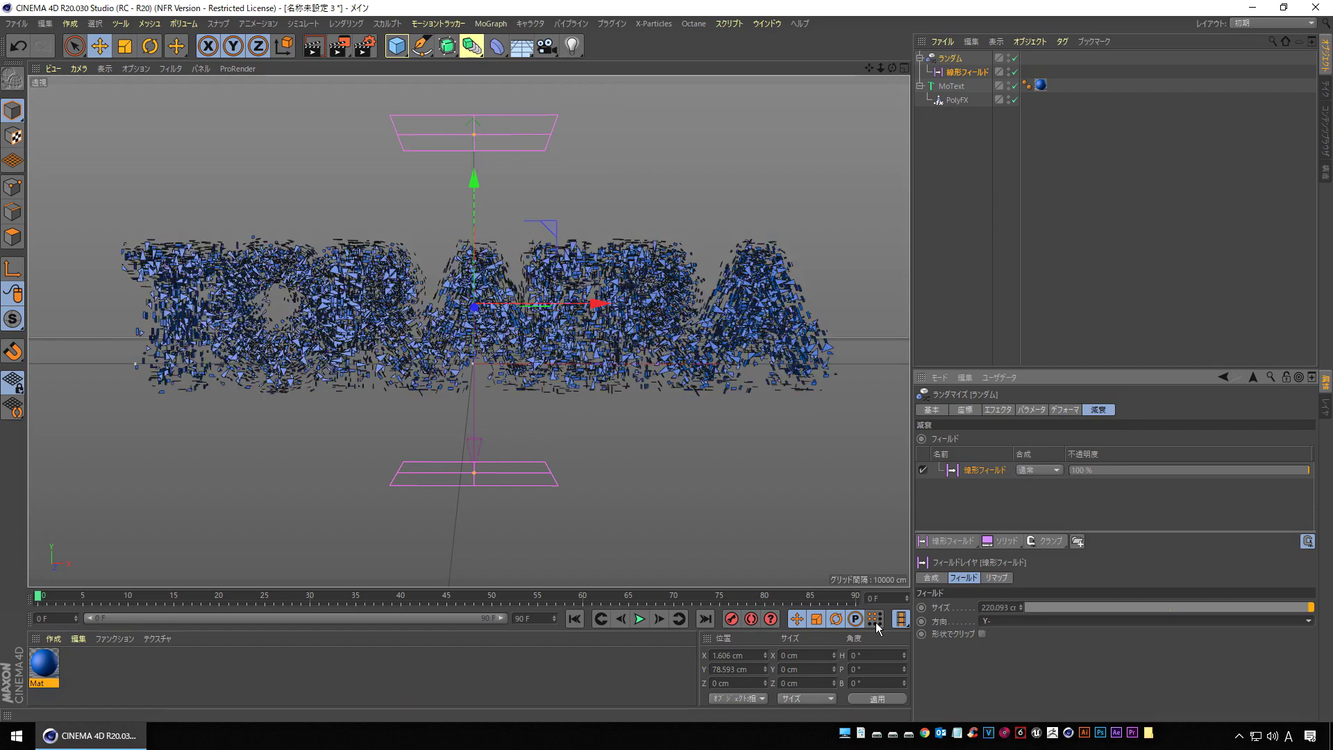
{"action": "mouse_move", "coordinate": [472, 181]}
{"action": "left_mouse_down"}
{"action": "mouse_move", "coordinate": [480, 156]}
{"action": "mouse_move", "coordinate": [483, 181]}
{"action": "left_mouse_up"}
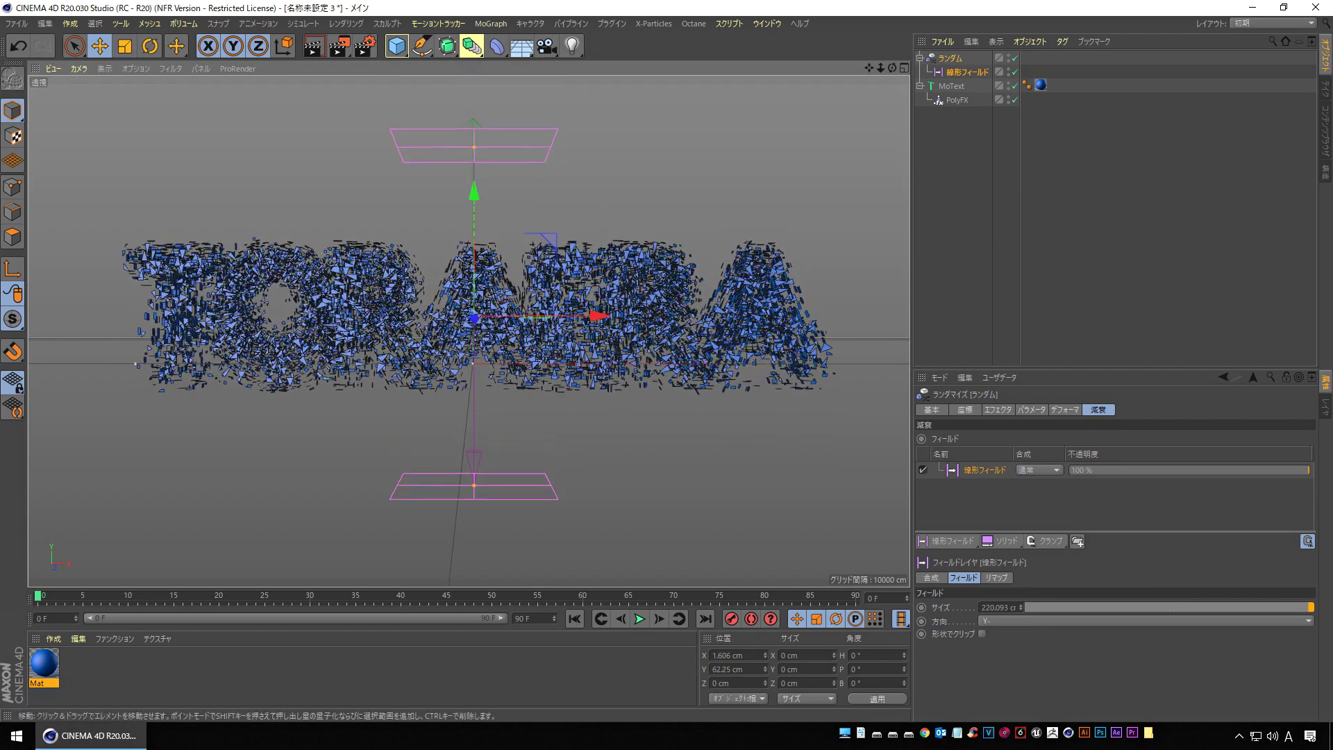
{"action": "left_click", "coordinate": [1000, 621]}
{"action": "left_click", "coordinate": [1002, 687]}
{"action": "mouse_move", "coordinate": [652, 347]}
{"action": "left_mouse_down", "text": "alt"}
{"action": "mouse_move", "coordinate": [472, 378]}
{"action": "mouse_move", "coordinate": [695, 320]}
{"action": "mouse_move", "coordinate": [786, 273]}
{"action": "left_mouse_up", "text": "alt"}
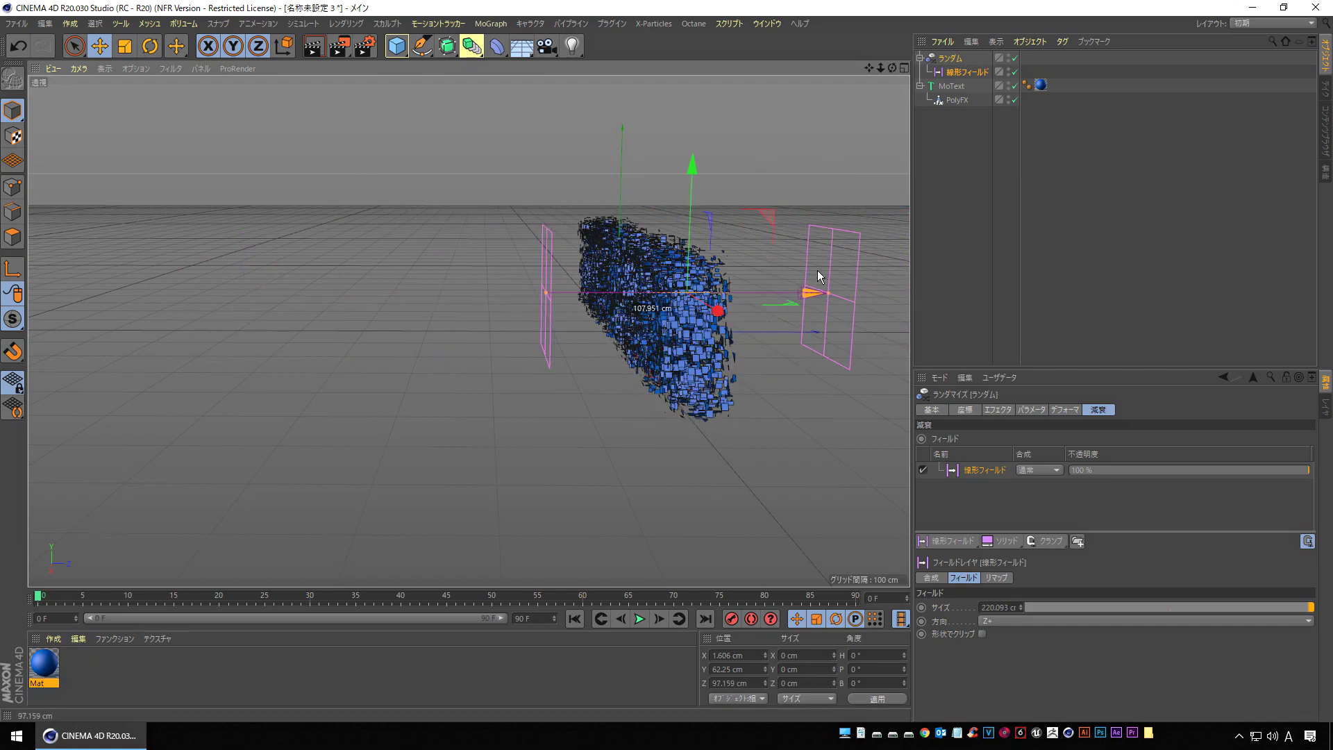
{"action": "left_click_drag", "start_coordinate": [786, 273], "coordinate": [814, 295]}
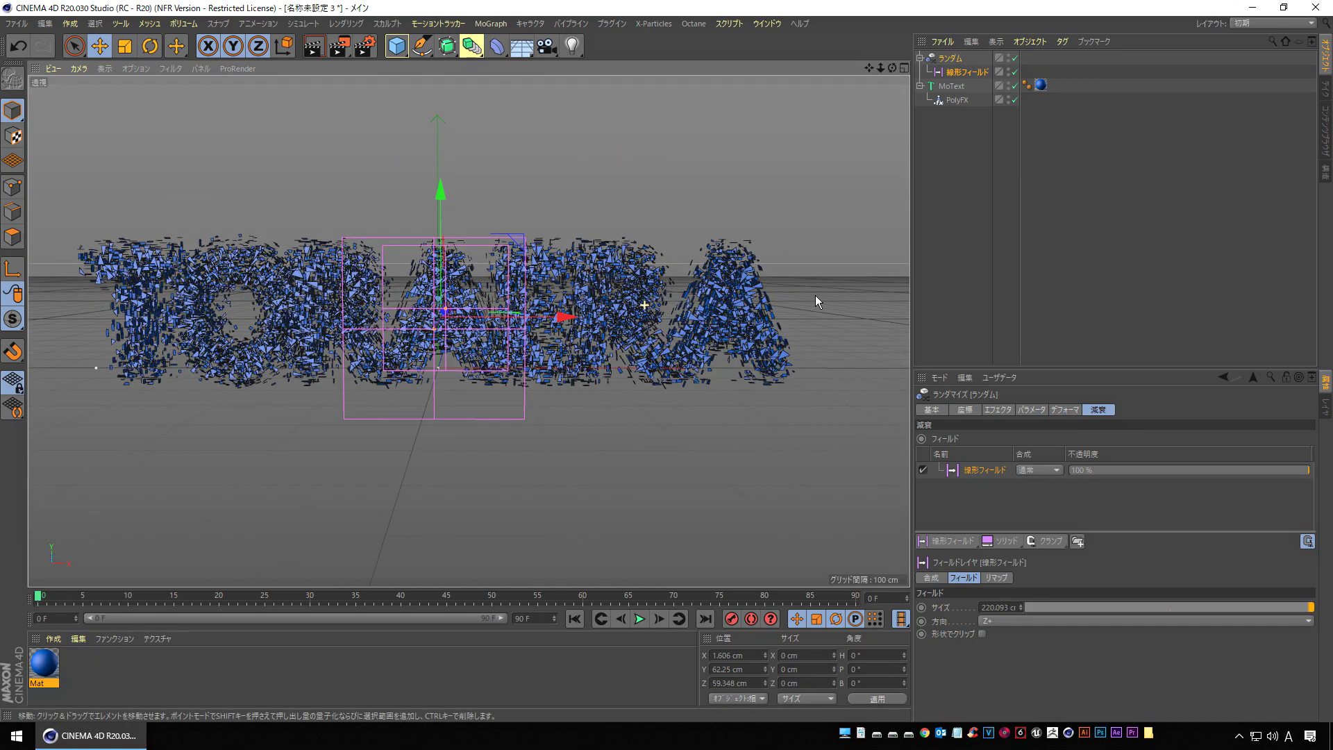
{"action": "left_click", "coordinate": [1008, 621]}
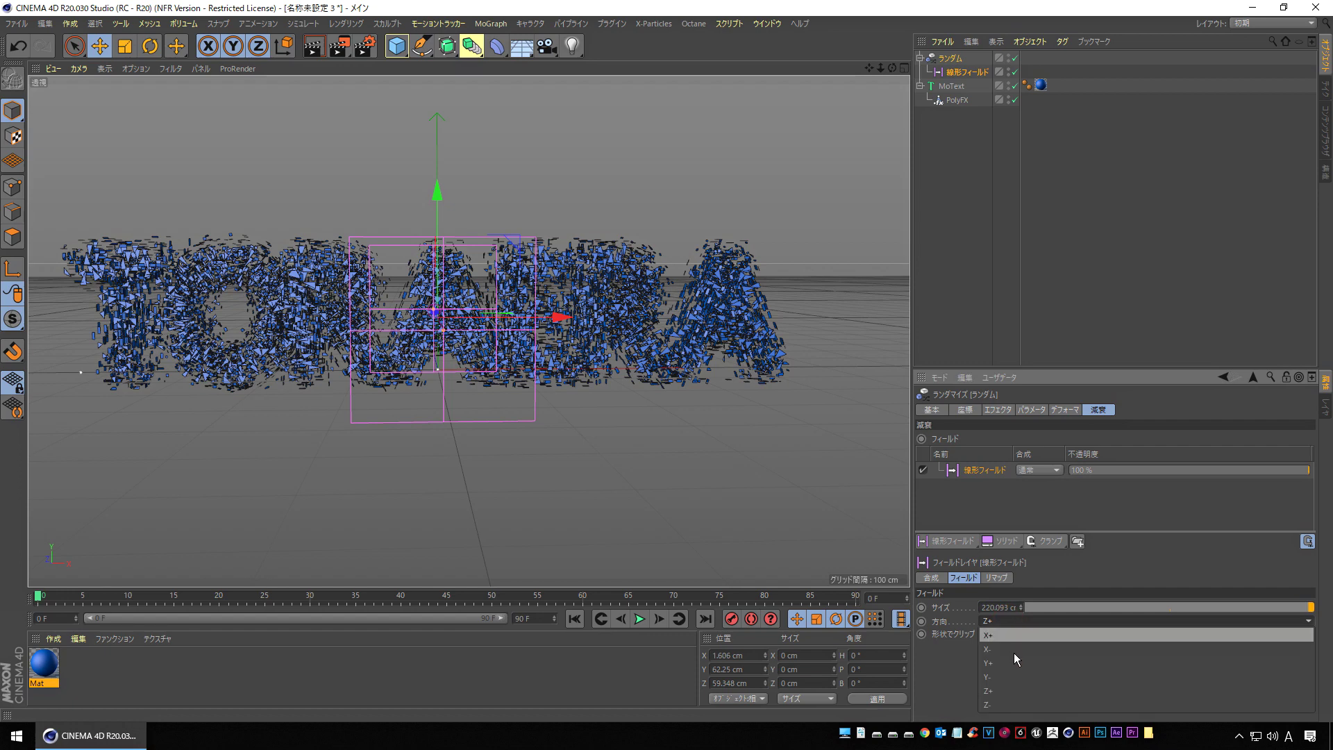
{"action": "left_click", "coordinate": [1022, 636]}
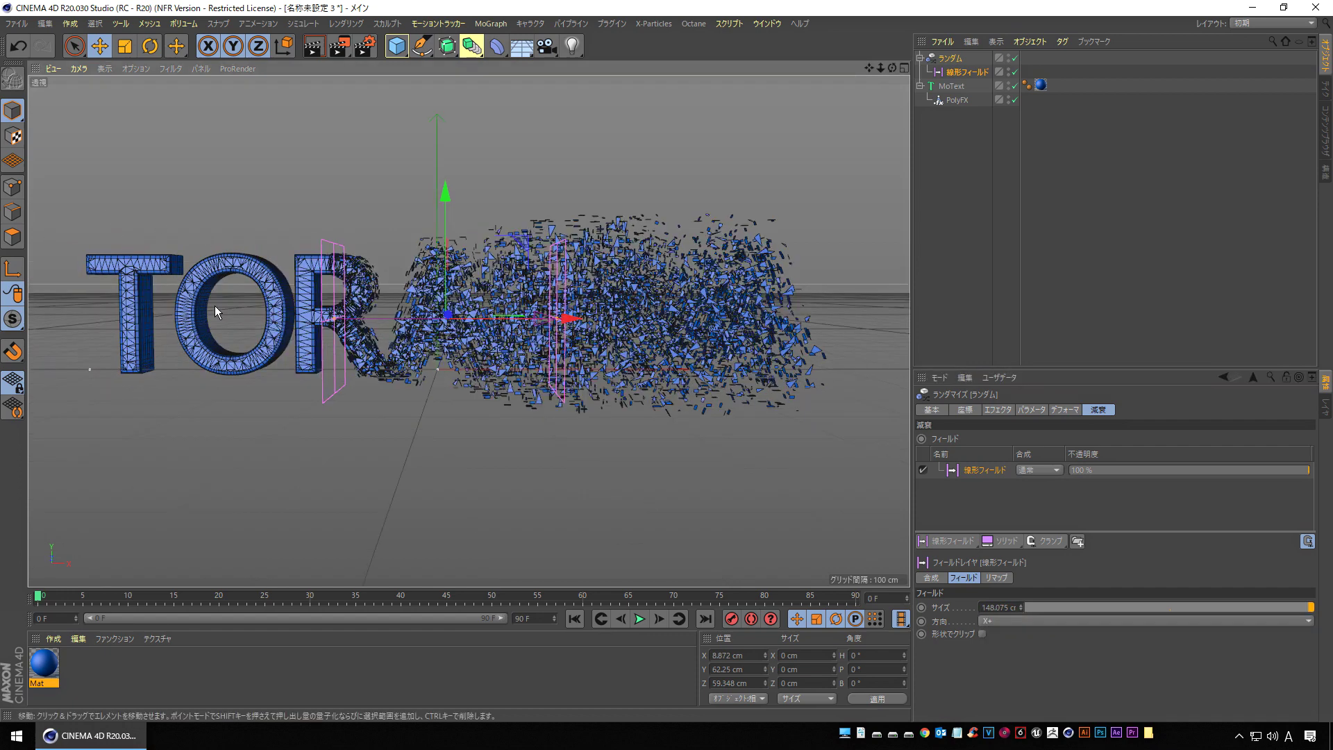
Move the linear field far to the left of the TORAERA text.
{"action": "scroll", "coordinate": [514, 311], "scroll_direction": "down", "scroll_amount": 2}
{"action": "scroll", "coordinate": [514, 305], "scroll_direction": "down", "scroll_amount": 3}
{"action": "scroll", "coordinate": [556, 309], "scroll_direction": "down", "scroll_amount": 1}
{"action": "left_click_drag", "start_coordinate": [582, 319], "coordinate": [159, 298]}
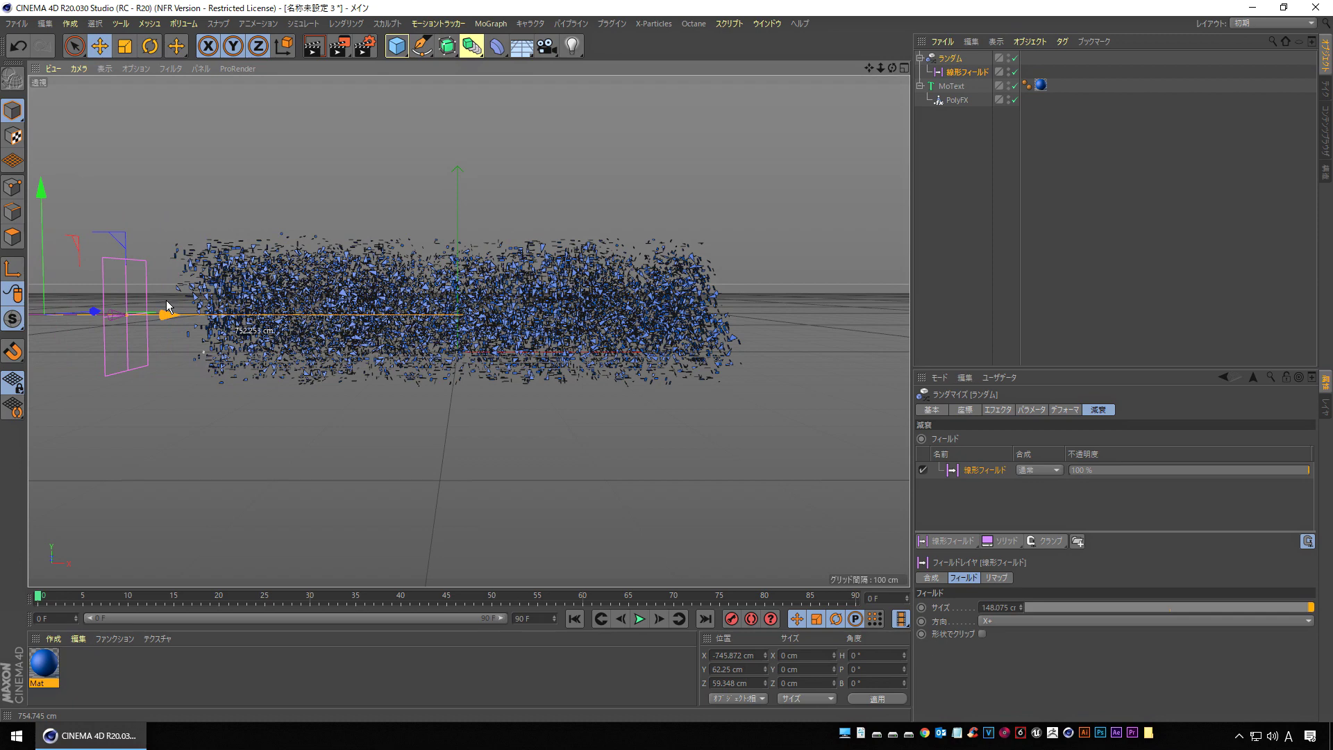
{"action": "left_click_drag", "start_coordinate": [418, 382], "coordinate": [429, 386], "text": "alt"}
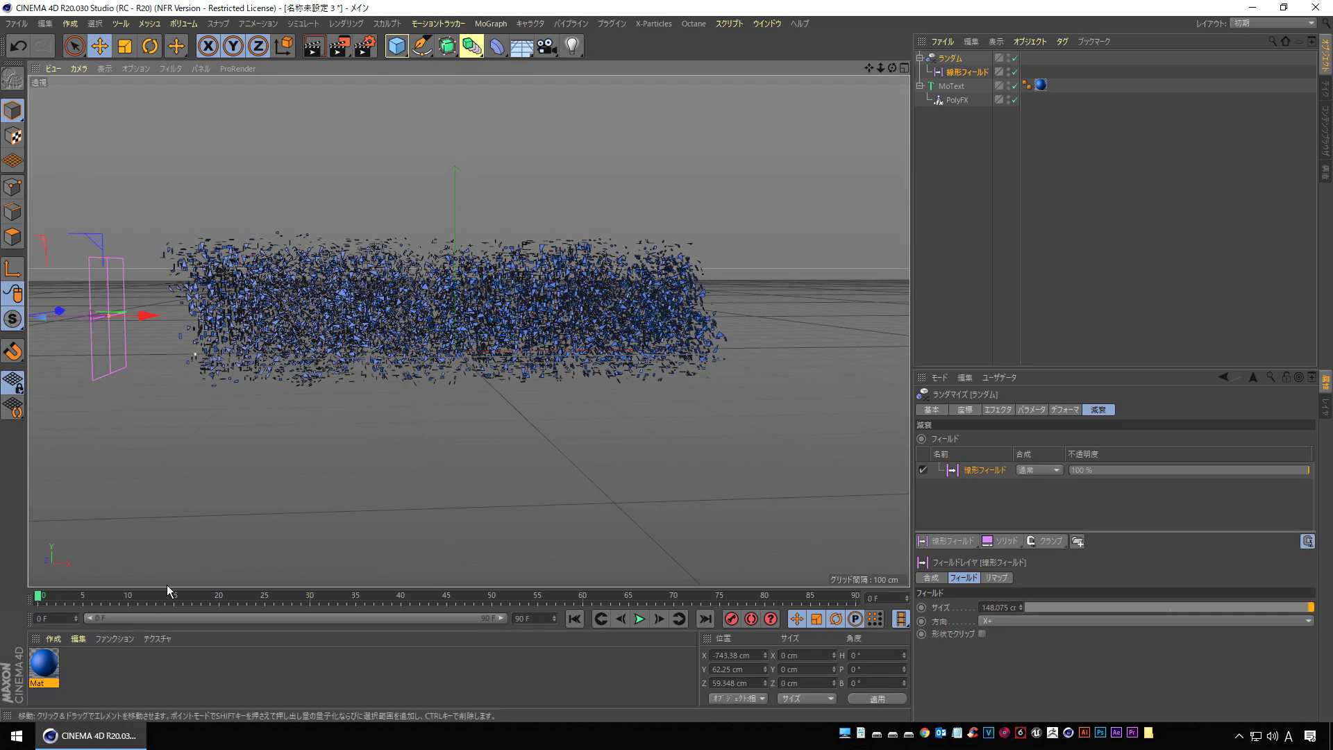
{"action": "left_click", "coordinate": [964, 73]}
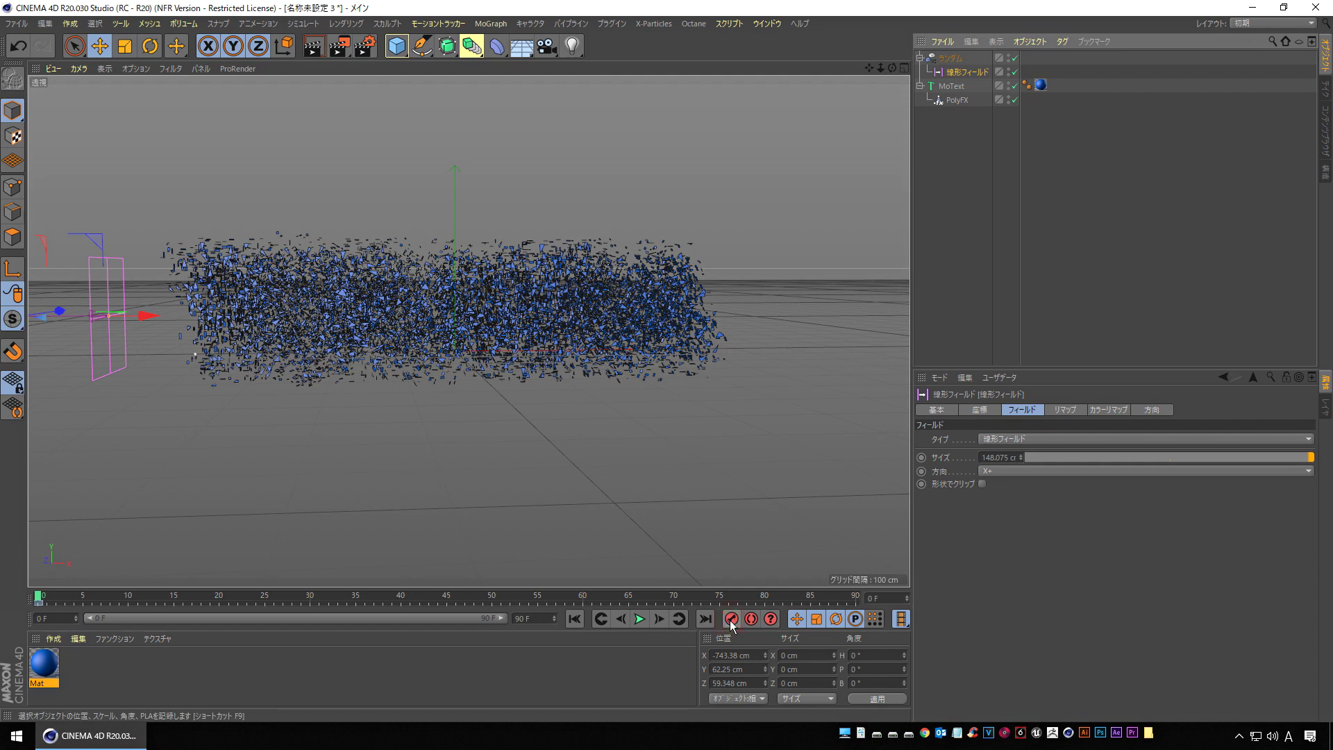
Set the animation length to 150 frames and key the field sweeping right of the text.
{"action": "left_click_drag", "start_coordinate": [40, 600], "coordinate": [111, 601]}
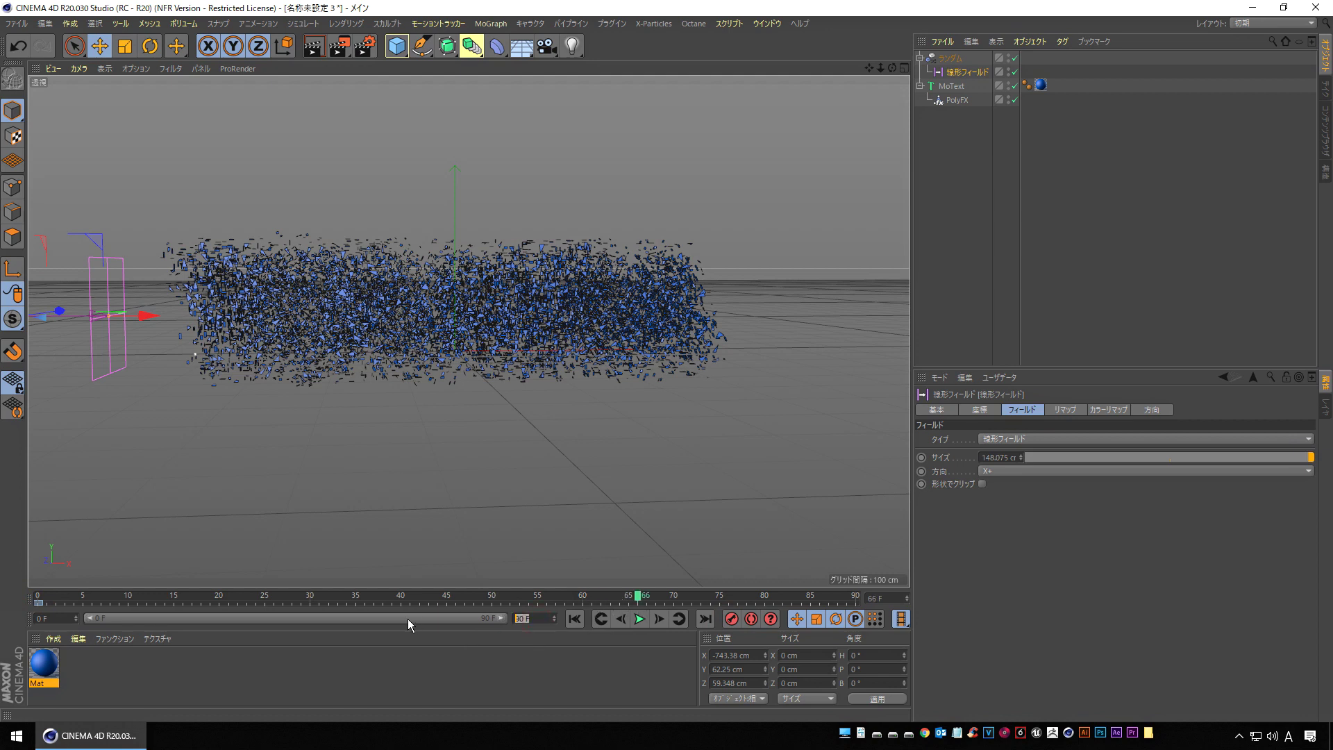
{"action": "type", "text": "150"}
{"action": "key", "text": "Return"}
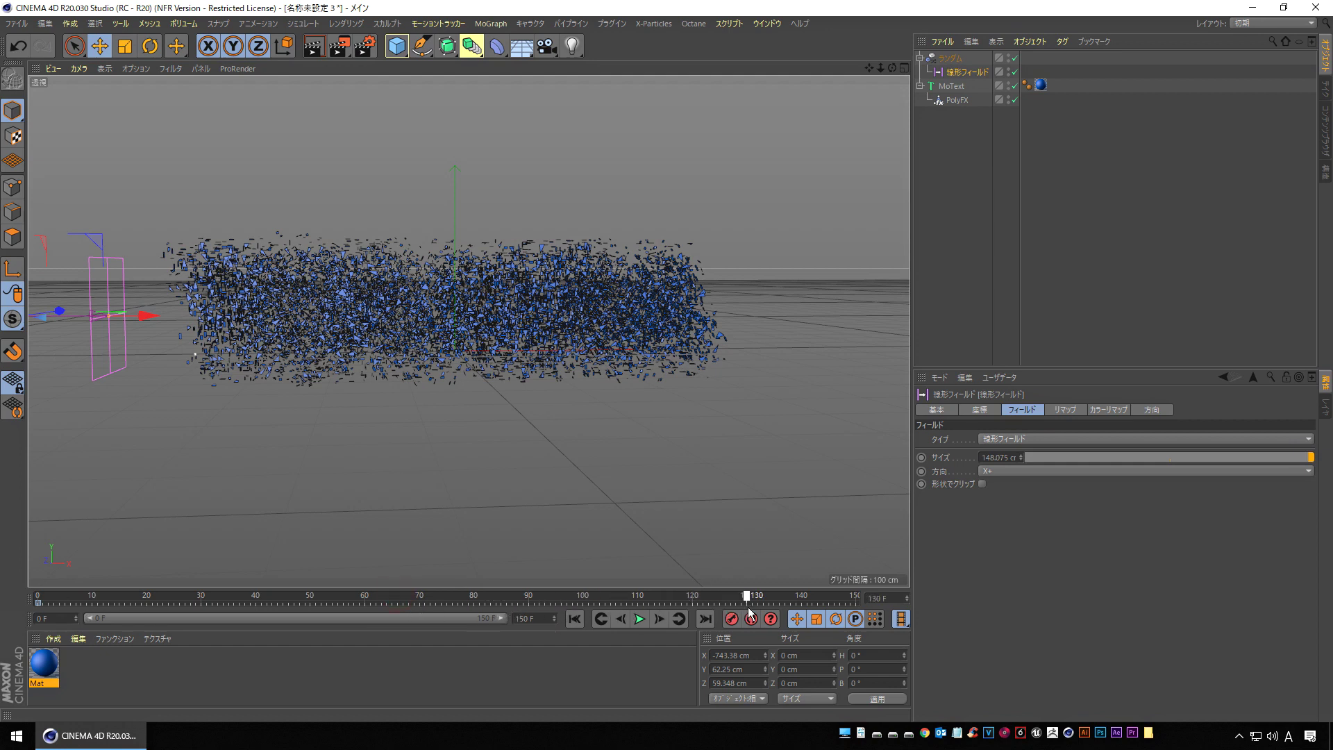
{"action": "left_click_drag", "start_coordinate": [152, 318], "coordinate": [917, 333]}
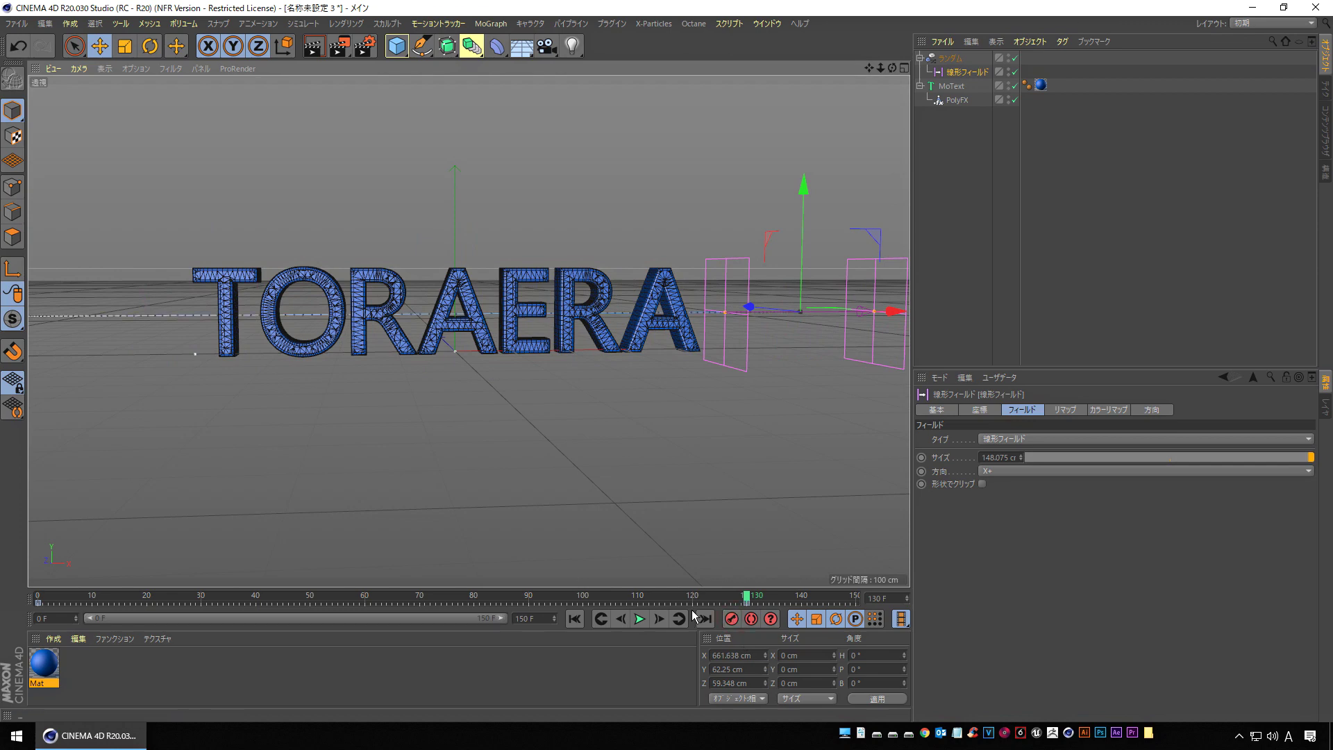
Play the reassembly animation from frame 0, then scrub back to watch the letters scatter.
{"action": "left_click", "coordinate": [640, 620]}
{"action": "left_click", "coordinate": [640, 619]}
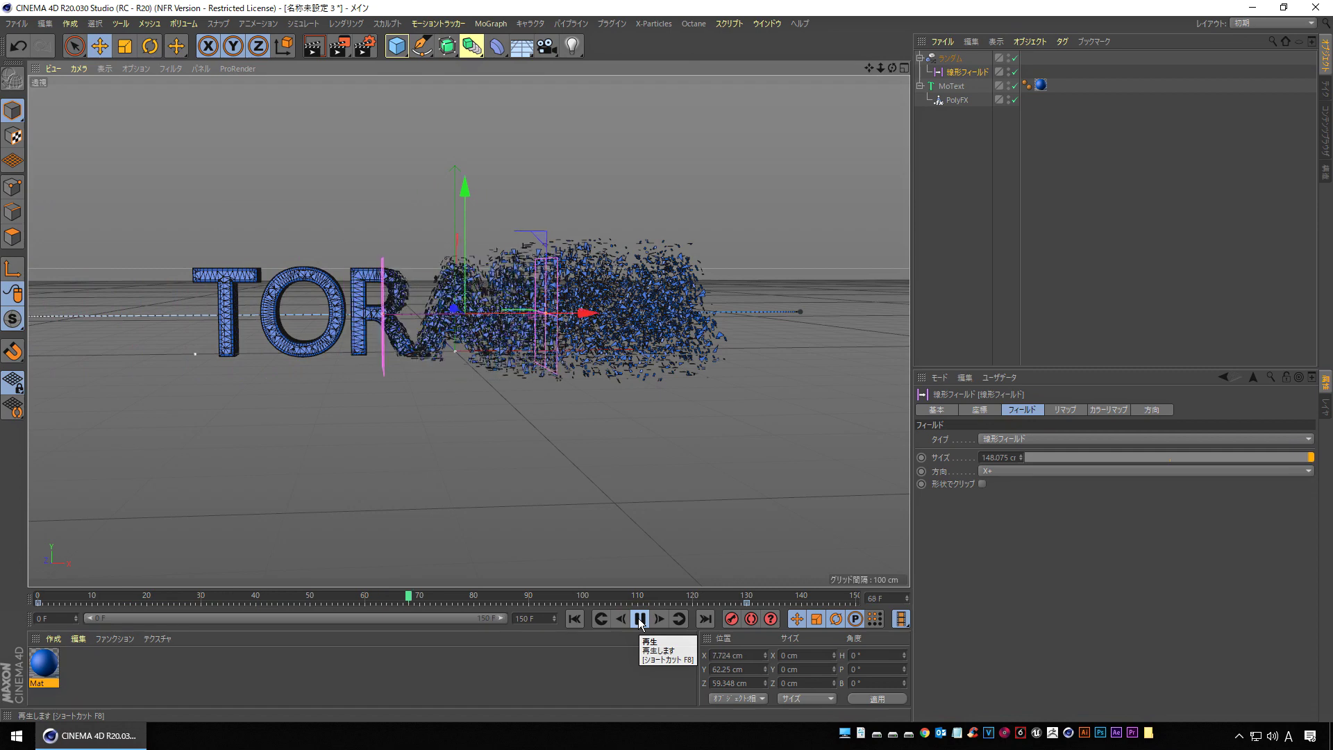
{"action": "left_click", "coordinate": [640, 620]}
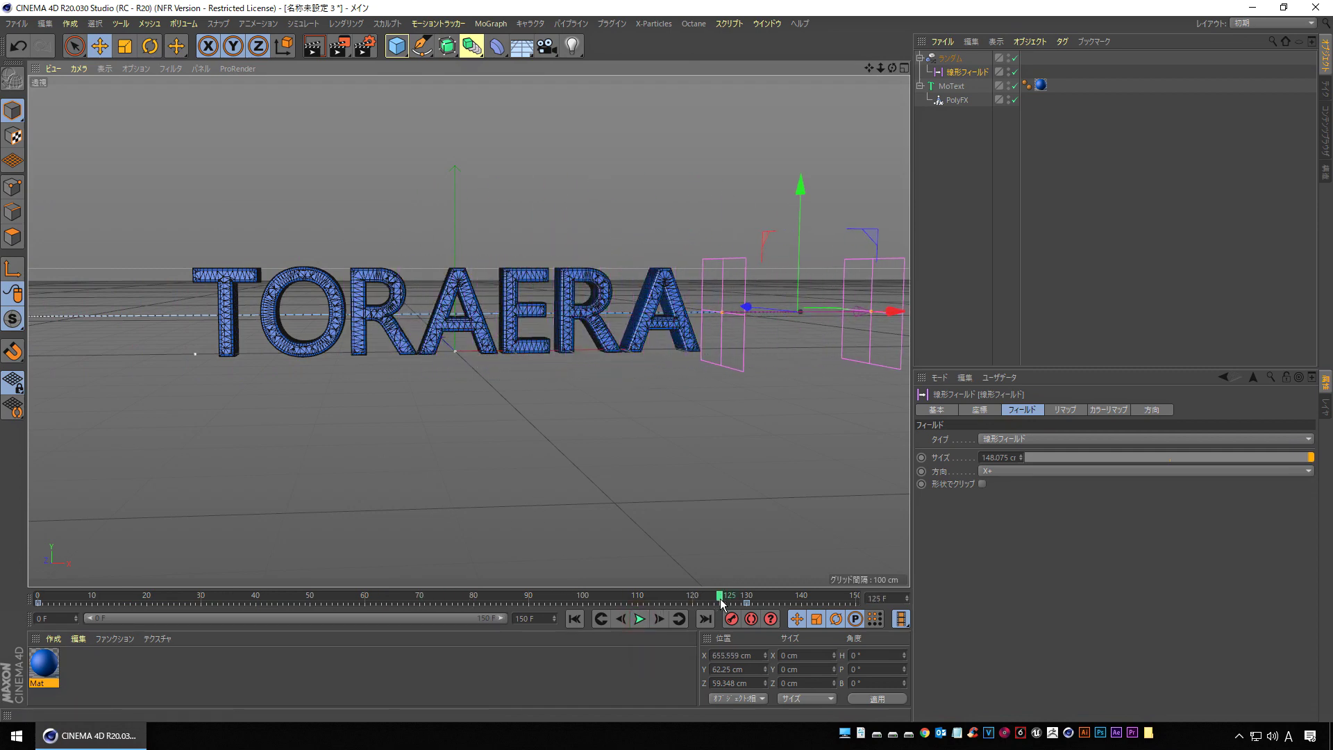
{"action": "mouse_move", "coordinate": [721, 604]}
{"action": "left_mouse_down"}
{"action": "mouse_move", "coordinate": [353, 574]}
{"action": "mouse_move", "coordinate": [510, 573]}
{"action": "mouse_move", "coordinate": [408, 581]}
{"action": "left_mouse_up"}
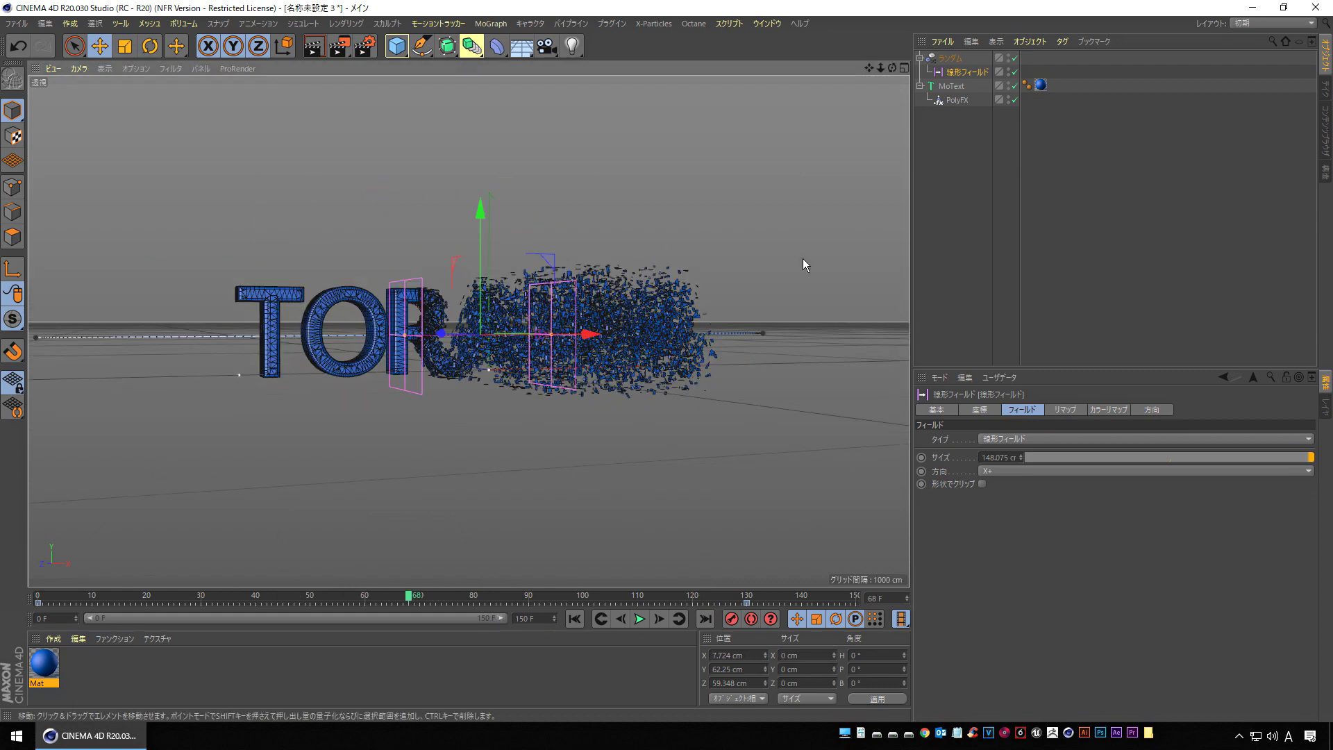
{"action": "left_click", "coordinate": [950, 59]}
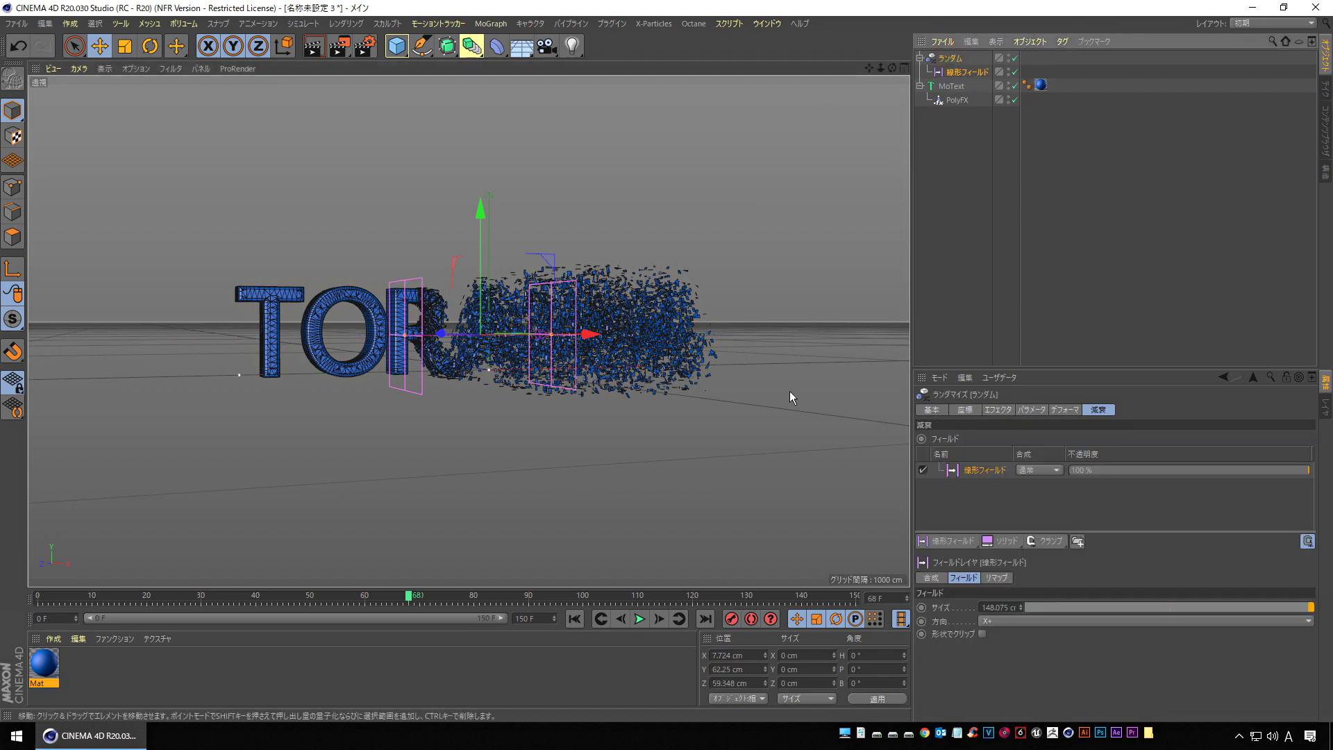
Set the Random effector's position spread to 1000 cm on X, Y and Z.
{"action": "left_click", "coordinate": [1032, 411]}
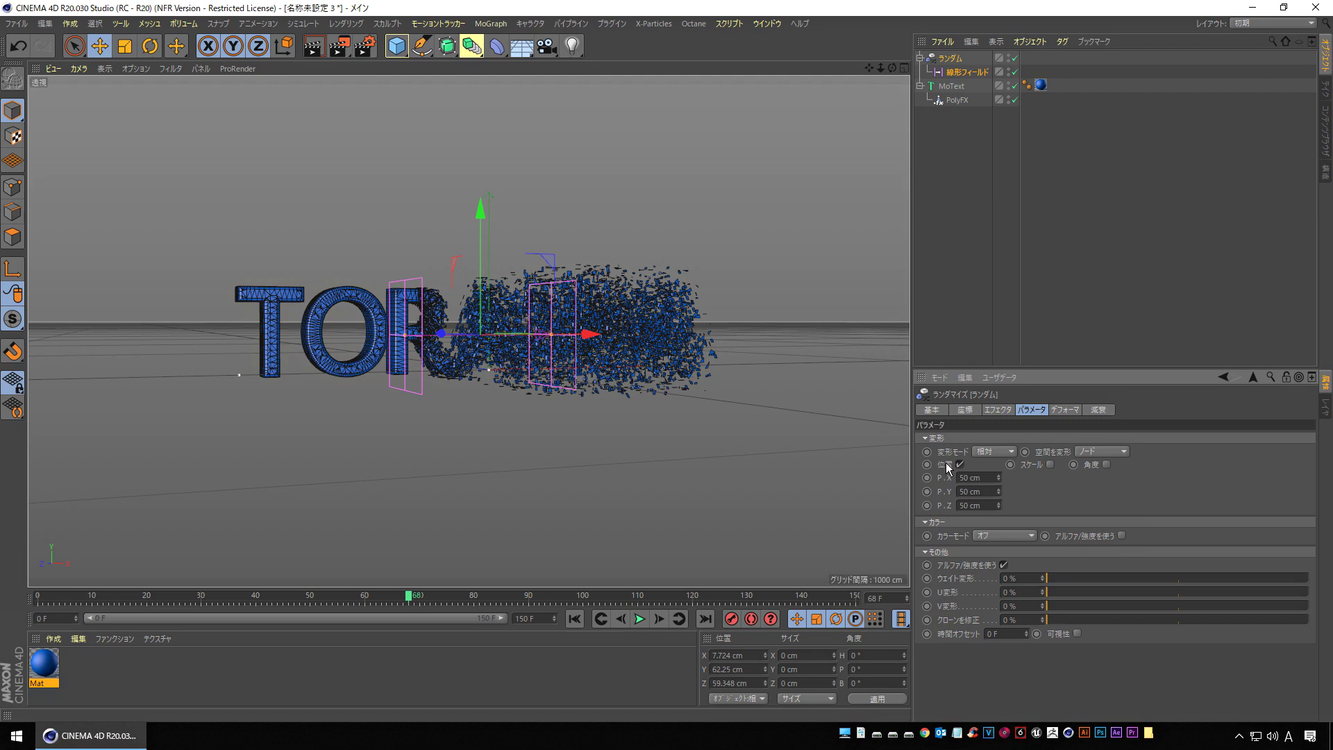
{"action": "left_click_drag", "start_coordinate": [582, 329], "coordinate": [592, 362]}
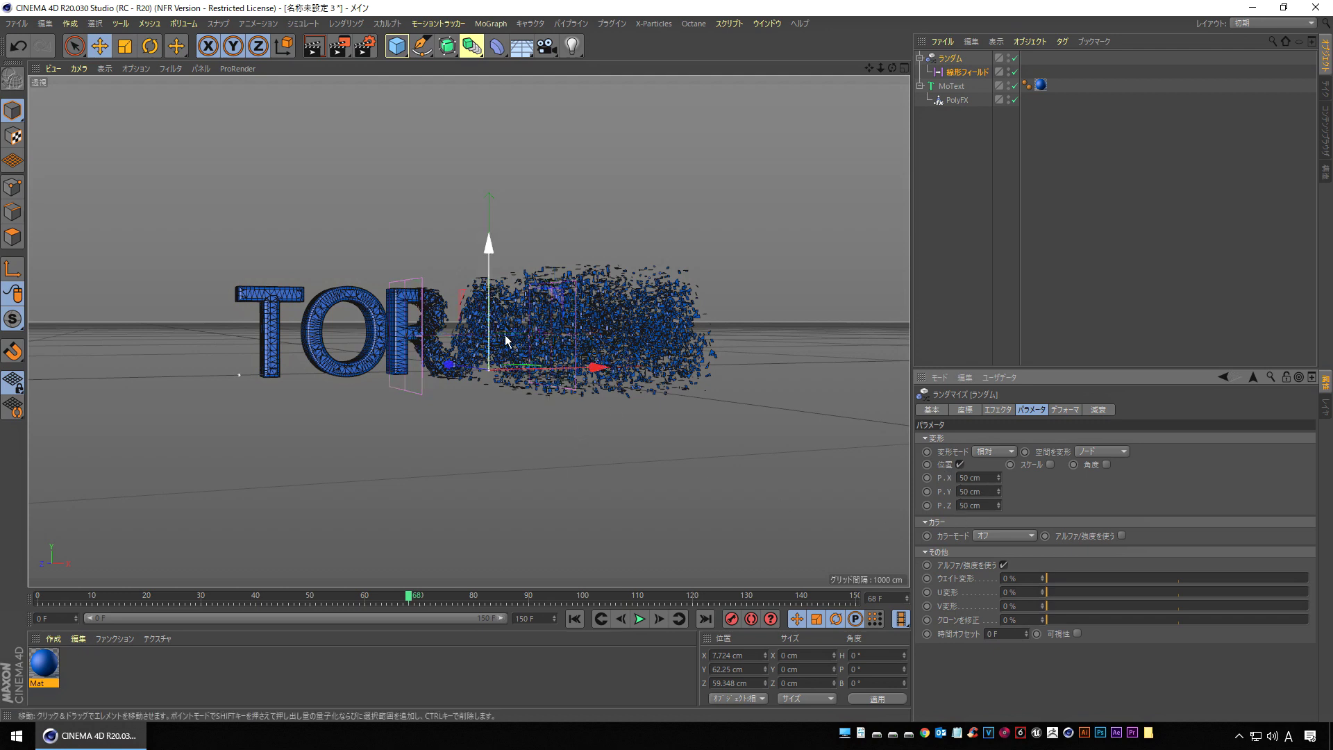
{"action": "left_click", "coordinate": [989, 478]}
{"action": "type", "text": "1000"}
{"action": "key", "text": "Tab"}
{"action": "type", "text": "00"}
{"action": "key", "text": "Tab"}
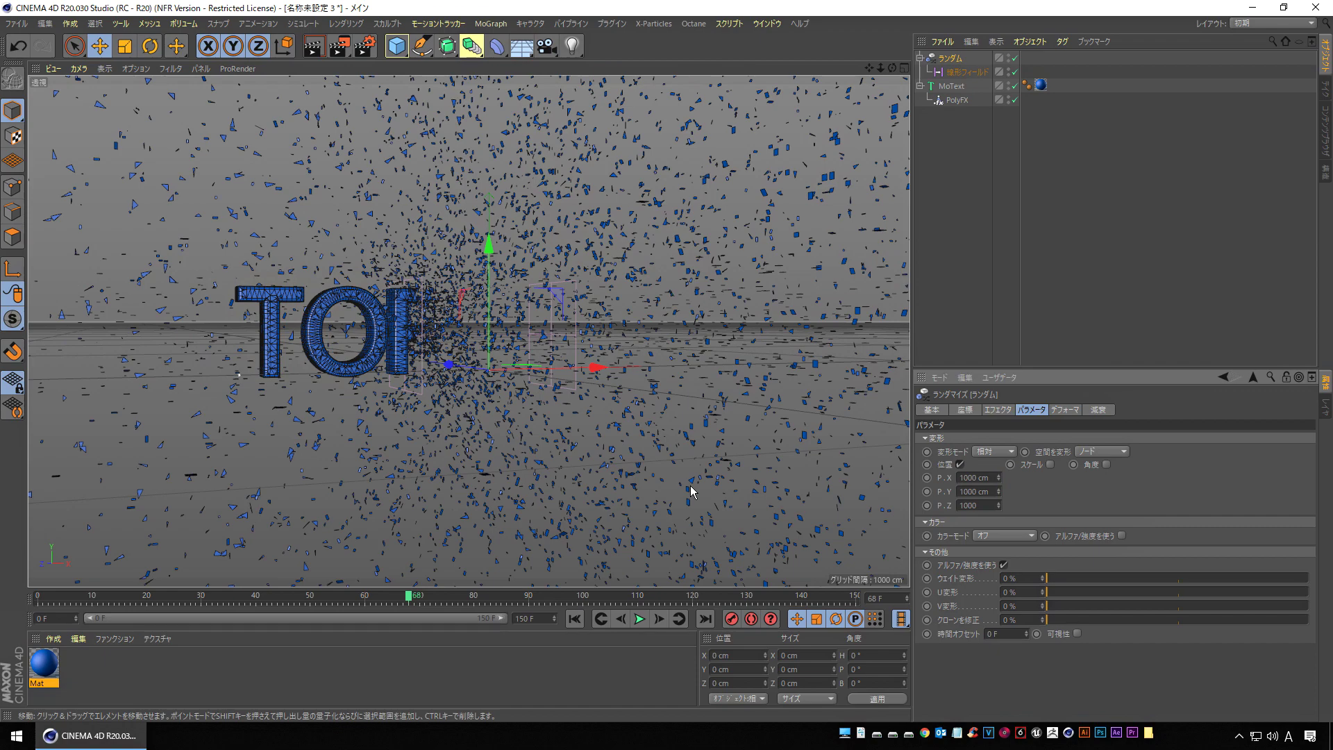
{"action": "key", "text": "Return"}
Replay the animation from the start to preview the wider scatter.
{"action": "scroll", "coordinate": [458, 316], "scroll_direction": "down", "scroll_amount": 5}
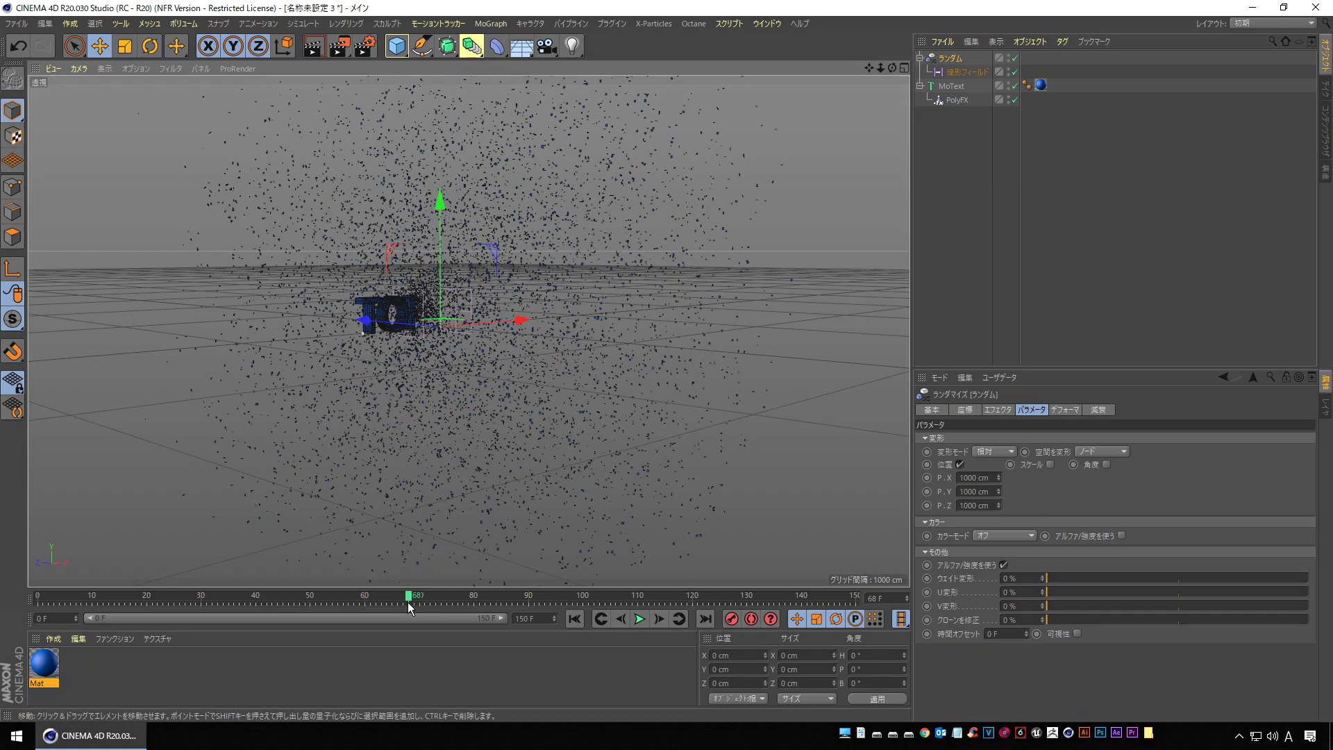
{"action": "key", "text": "shift+g"}
{"action": "key", "text": "F8"}
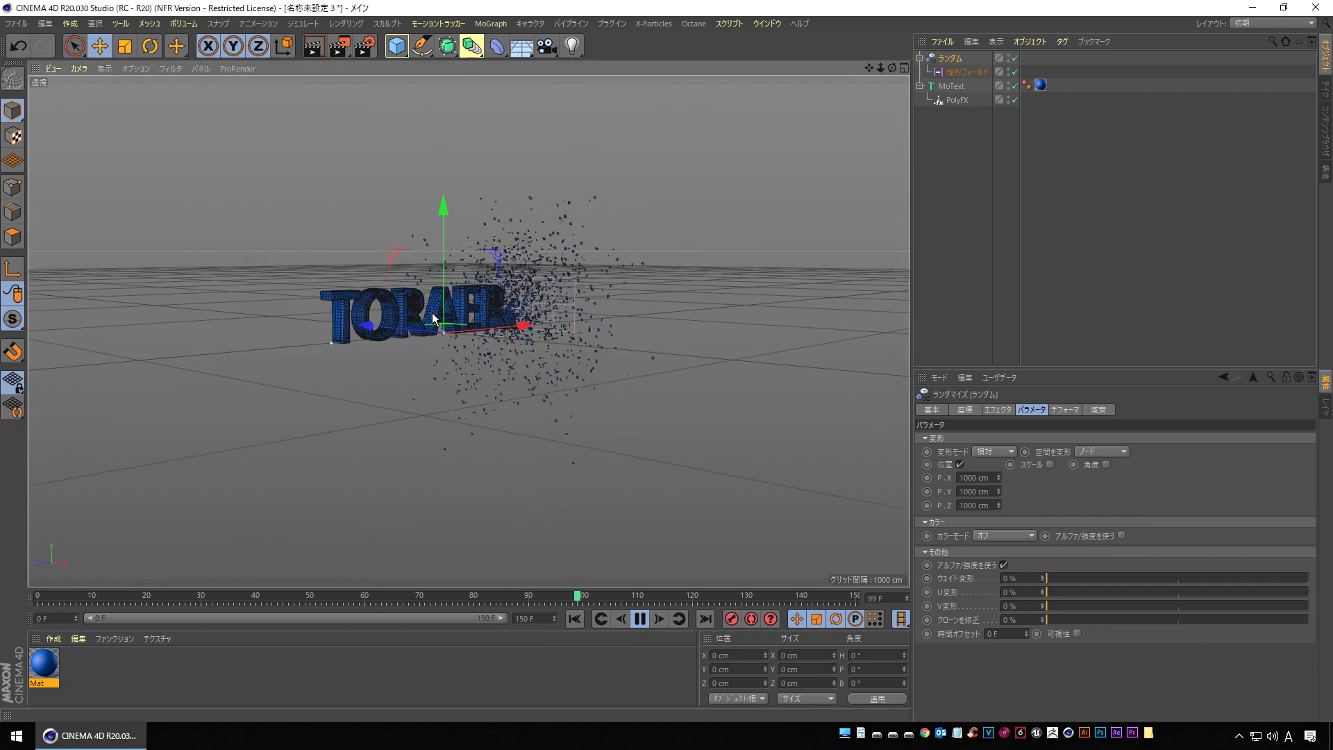
{"action": "scroll", "coordinate": [433, 320], "scroll_direction": "up", "scroll_amount": 5}
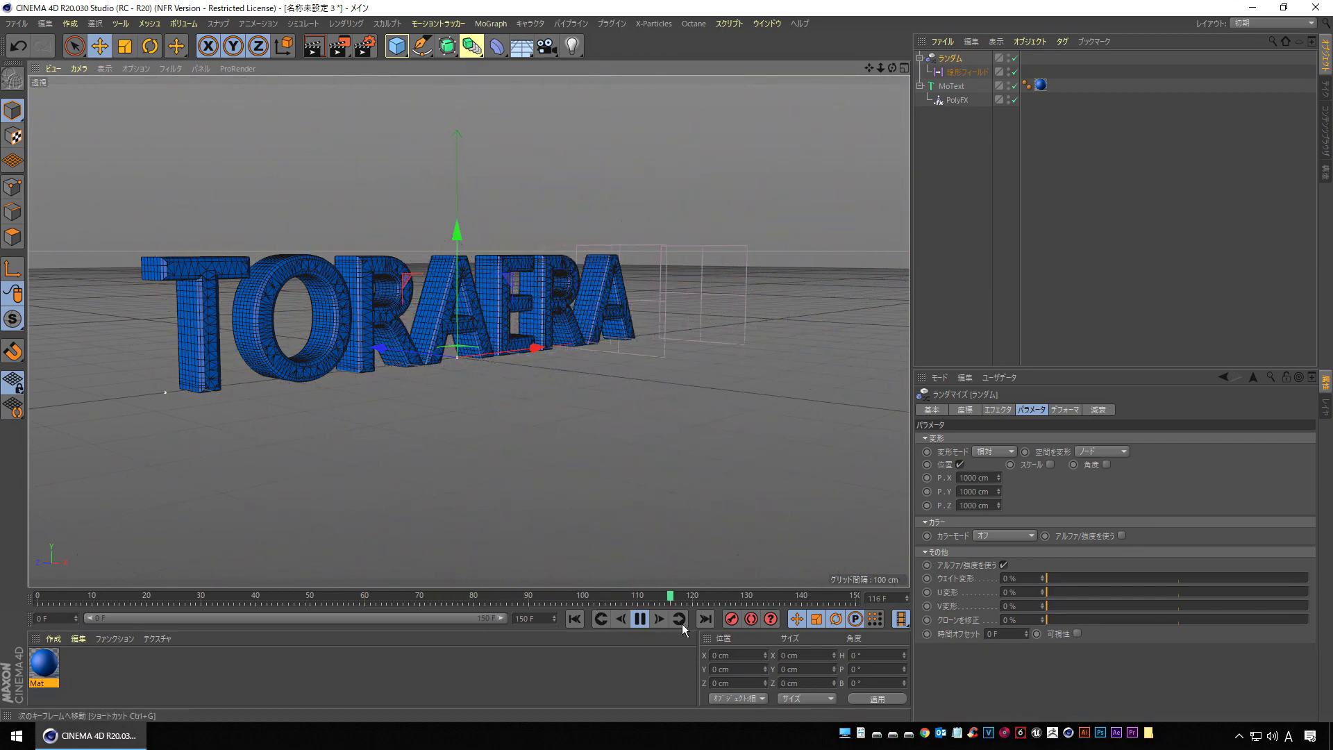
{"action": "left_click", "coordinate": [640, 618]}
Switch the viewport to Gouraud Shading and view the fragments close up at frame 71.
{"action": "left_click_drag", "start_coordinate": [508, 351], "coordinate": [491, 352], "text": "alt"}
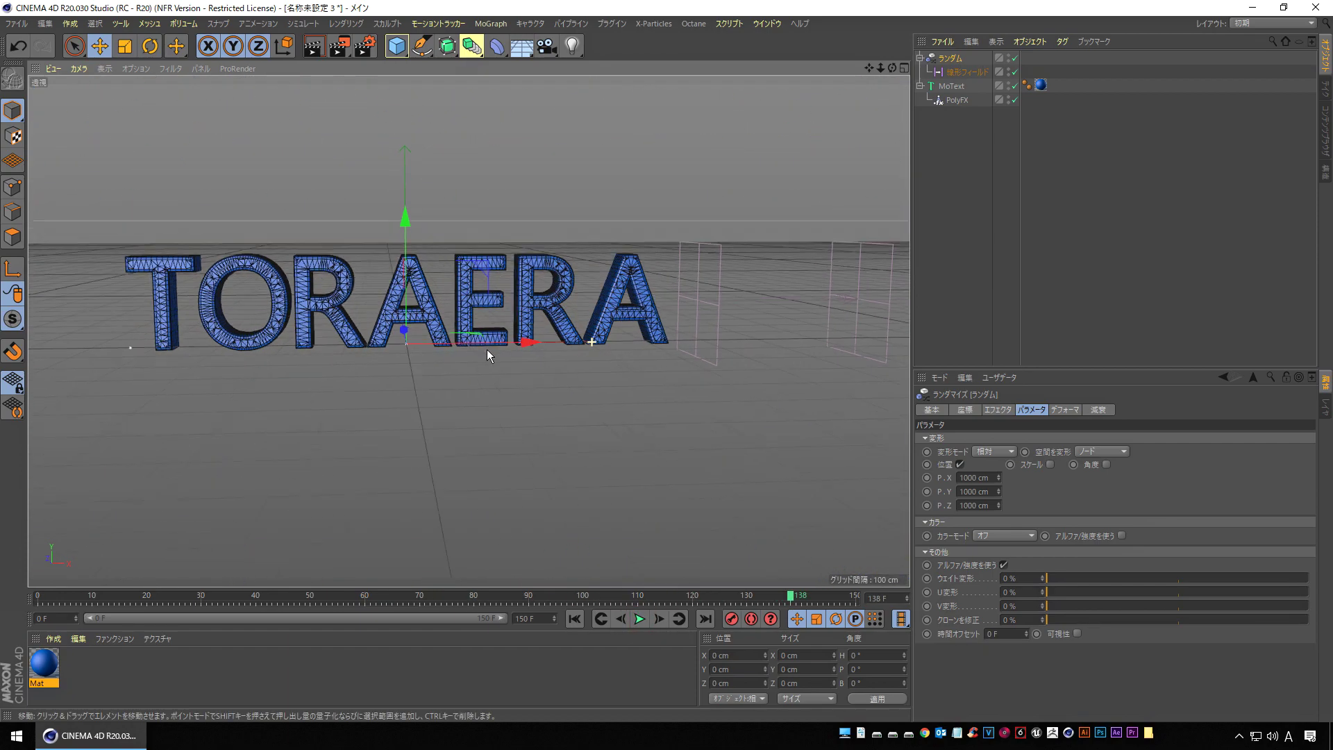
{"action": "left_click", "coordinate": [105, 68]}
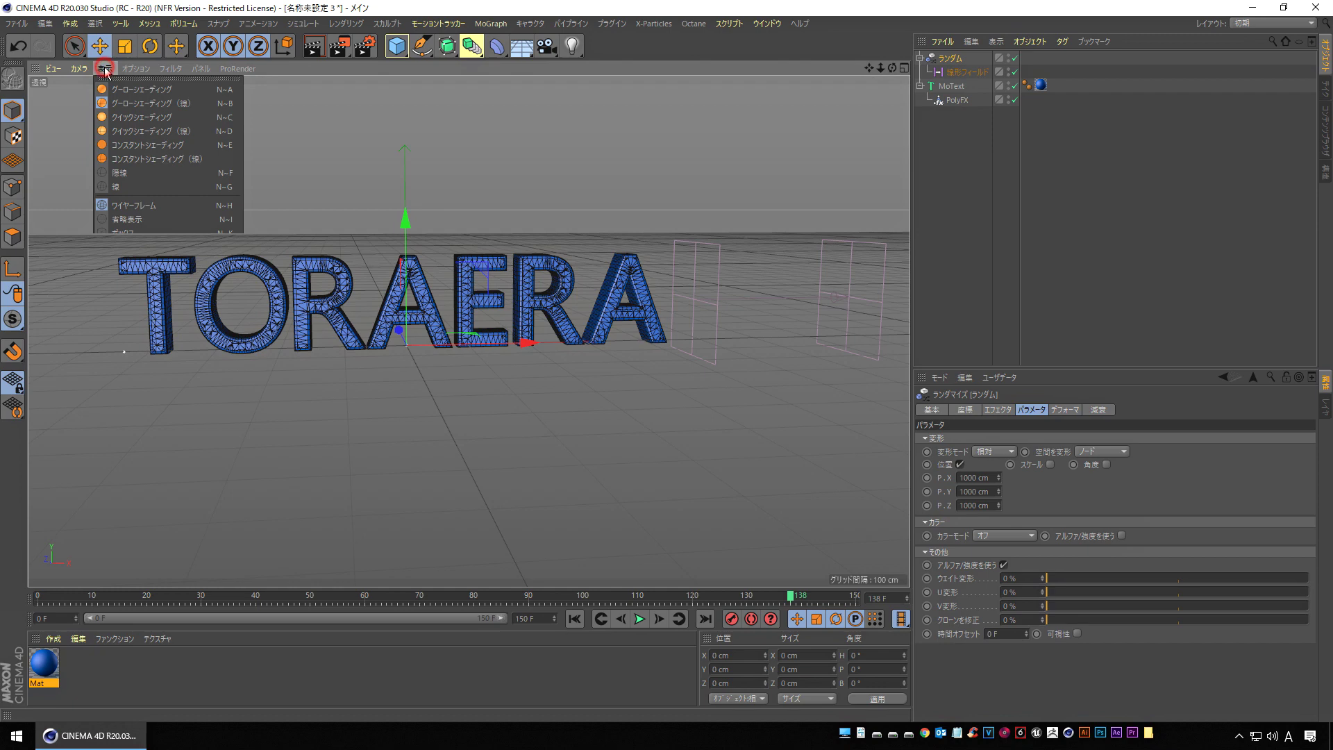
{"action": "left_click", "coordinate": [118, 82]}
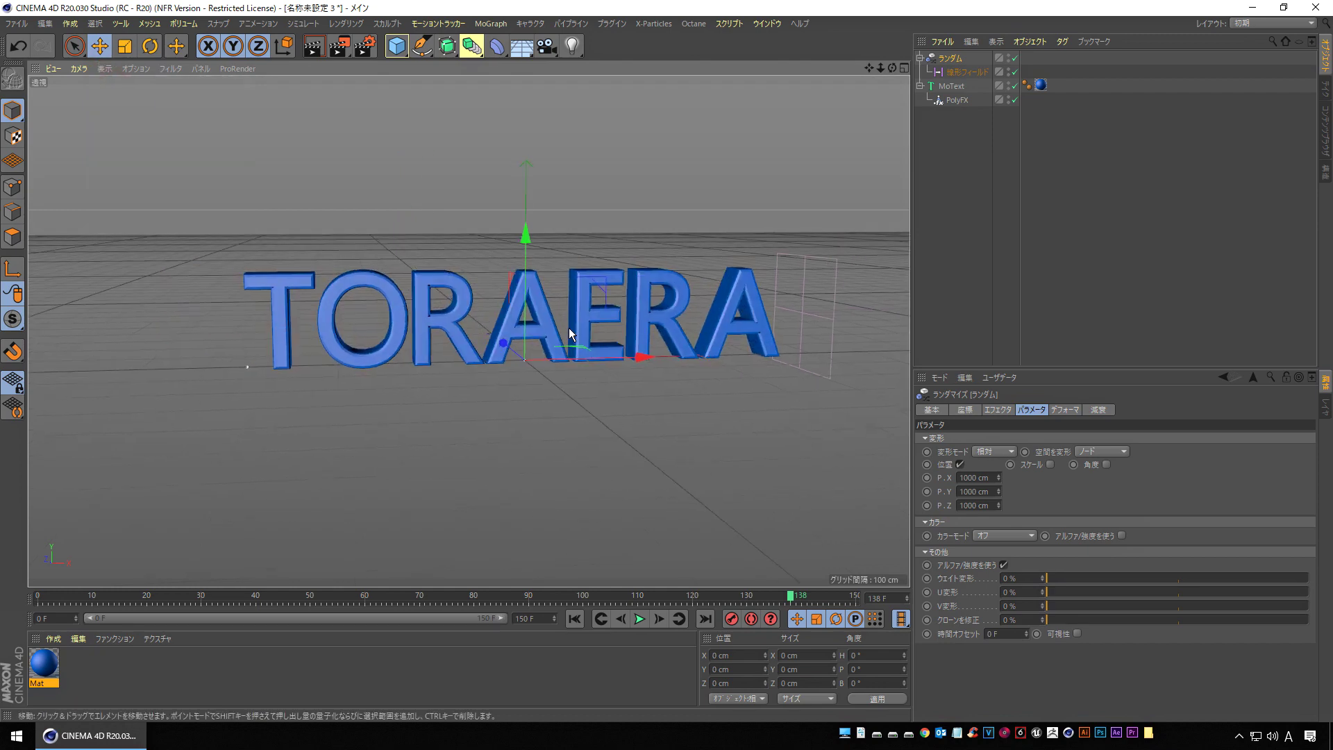
{"action": "left_click_drag", "start_coordinate": [452, 311], "coordinate": [514, 322], "text": "alt"}
{"action": "left_click", "coordinate": [425, 596]}
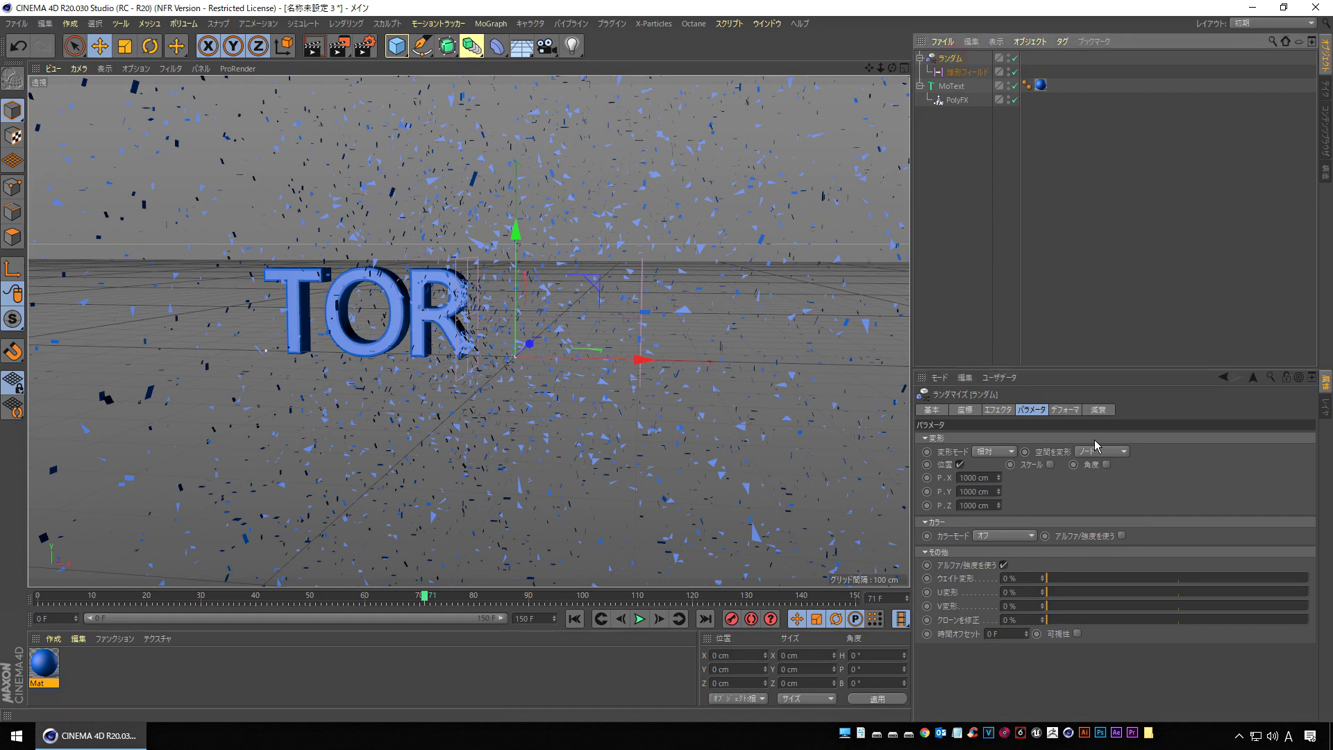
{"action": "left_click", "coordinate": [1098, 409]}
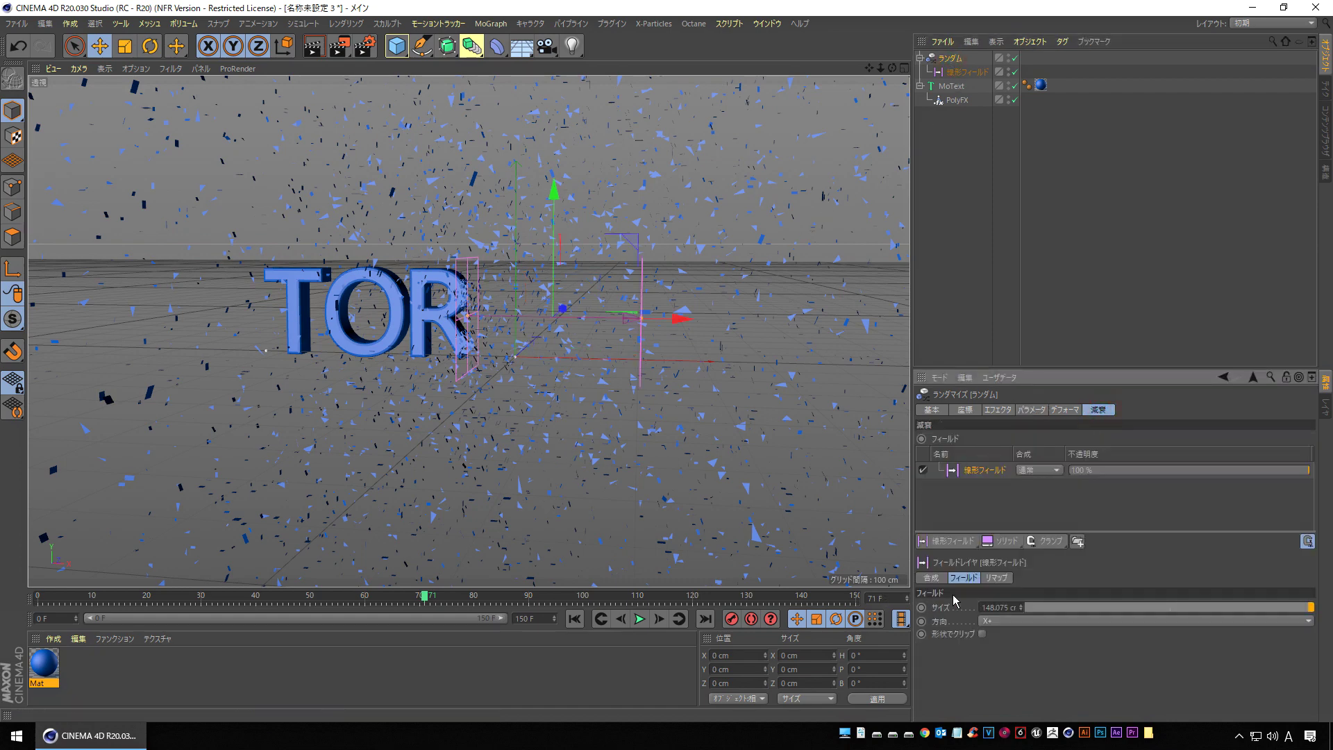
Set the linear field's Remap contour mode to Curve and scrub to preview the falloff.
{"action": "left_click", "coordinate": [997, 579]}
{"action": "scroll", "coordinate": [949, 716], "scroll_direction": "down", "scroll_amount": 2}
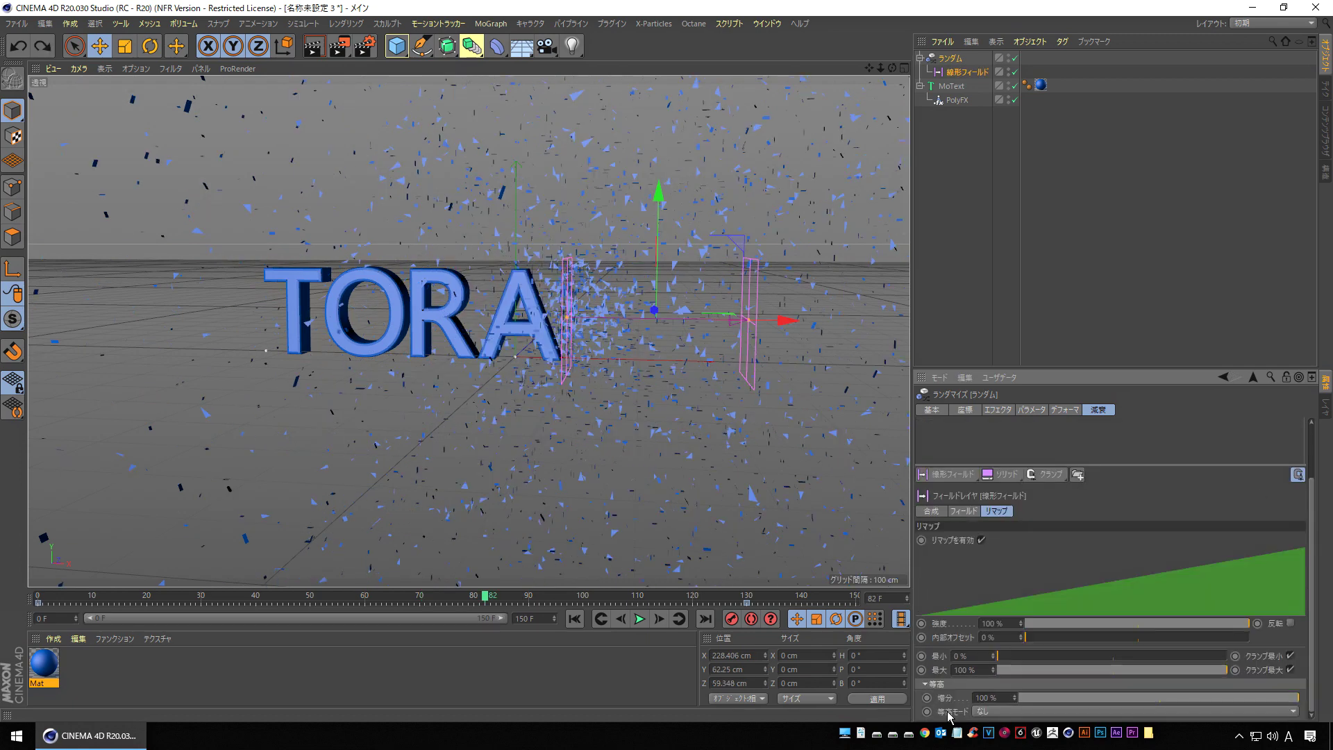
{"action": "left_click", "coordinate": [1007, 713]}
{"action": "left_click", "coordinate": [1011, 695]}
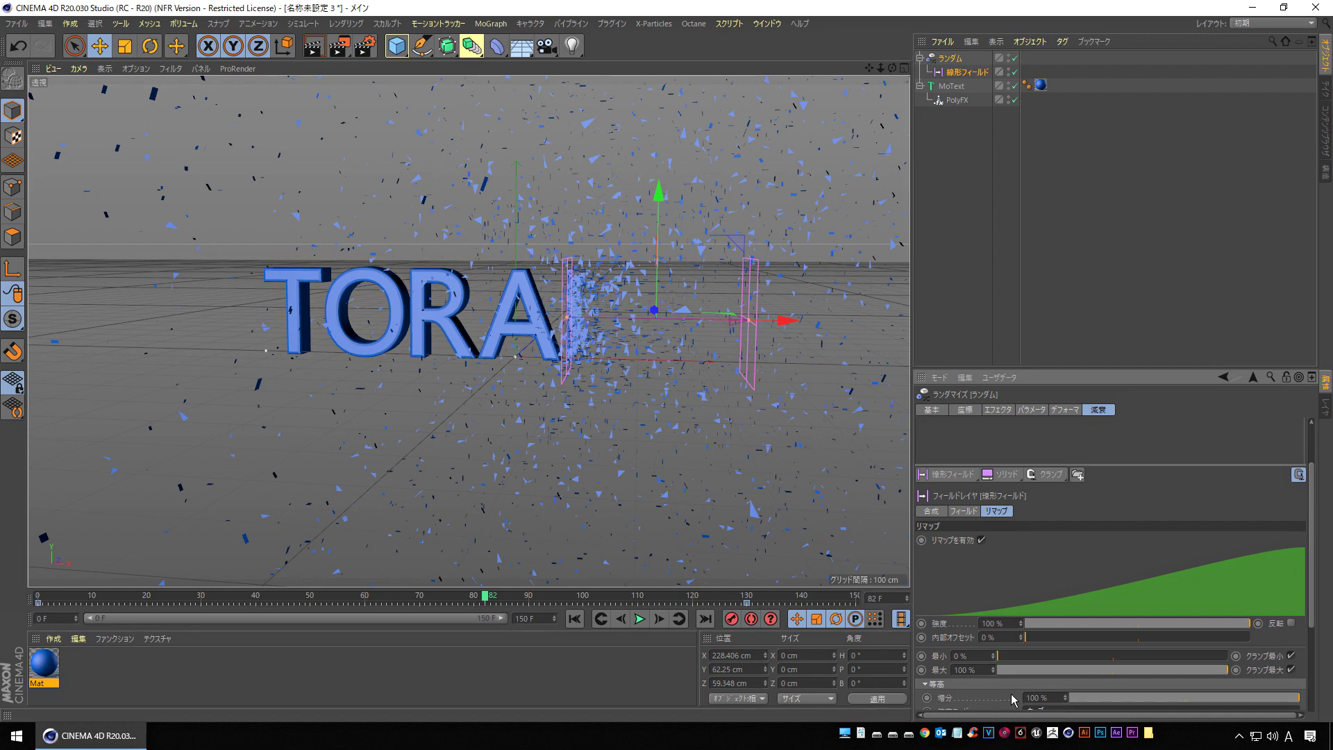
{"action": "left_click_drag", "start_coordinate": [1314, 554], "coordinate": [1328, 670]}
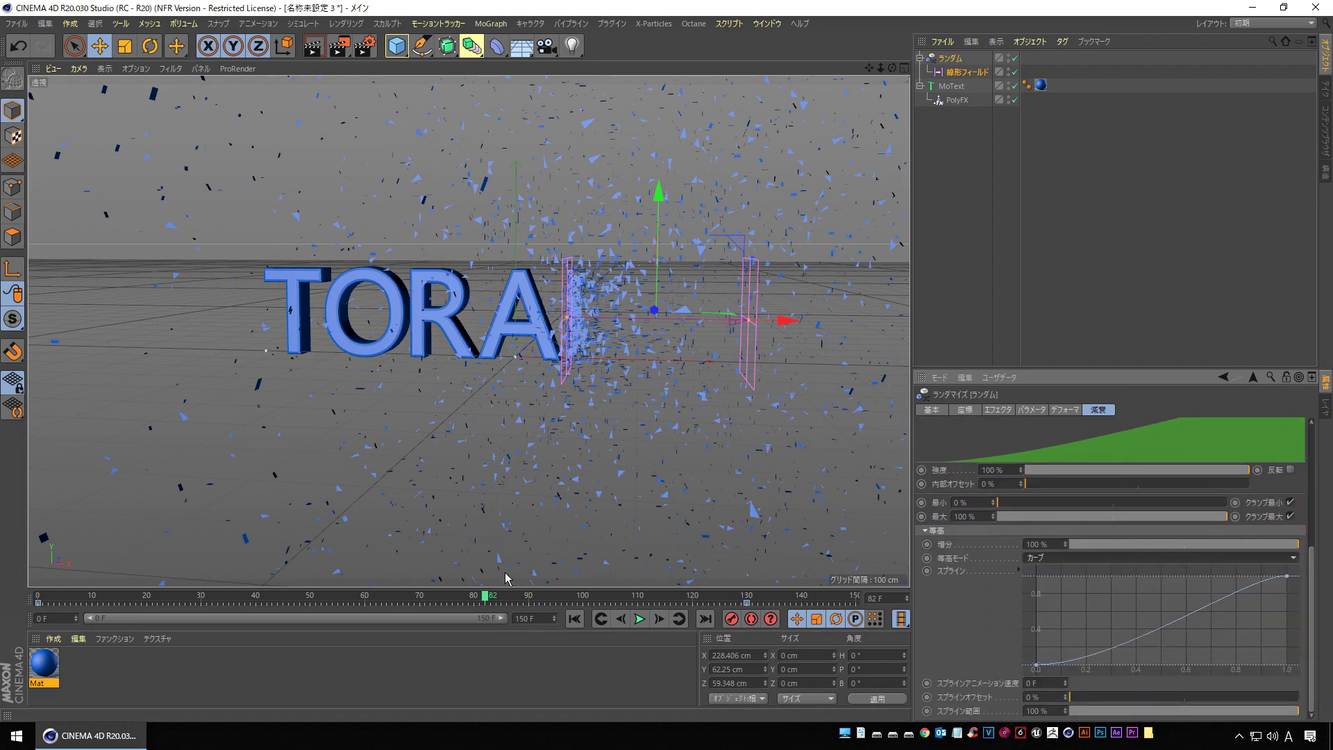
{"action": "mouse_move", "coordinate": [485, 601]}
{"action": "left_mouse_down"}
{"action": "mouse_move", "coordinate": [327, 598]}
{"action": "mouse_move", "coordinate": [541, 601]}
{"action": "mouse_move", "coordinate": [452, 602]}
{"action": "left_mouse_up"}
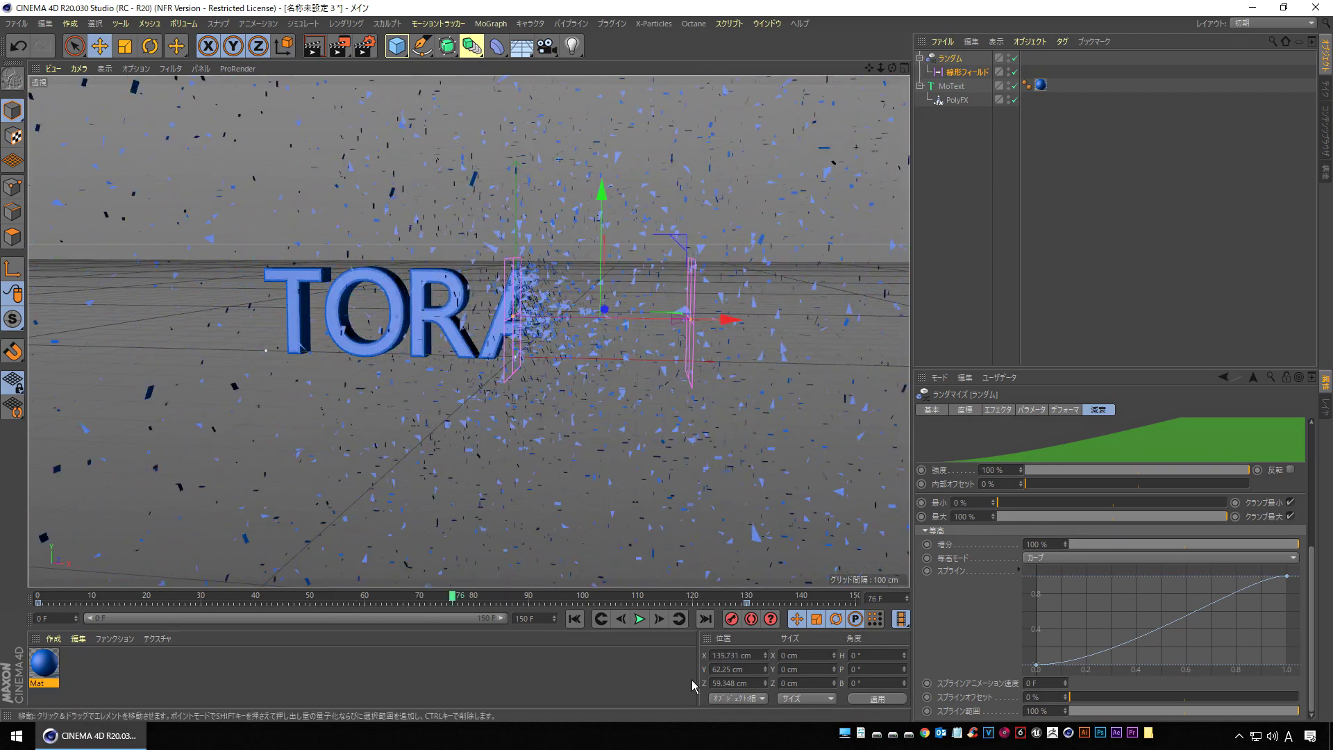
Reshape the contour curve by raising the first point and bending the end tangent, then rewind.
{"action": "left_click", "coordinate": [1037, 667]}
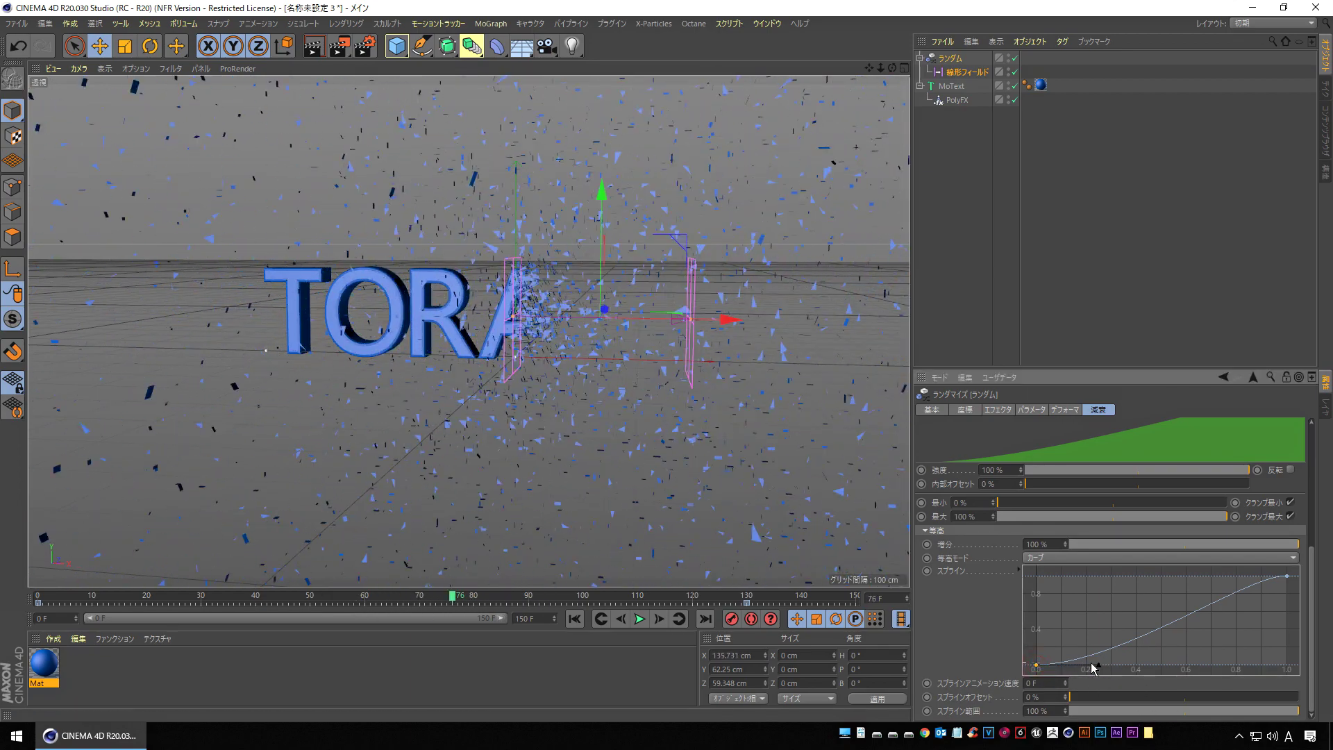
{"action": "left_click_drag", "start_coordinate": [1100, 668], "coordinate": [1094, 631]}
{"action": "left_click_drag", "start_coordinate": [1286, 580], "coordinate": [1172, 596]}
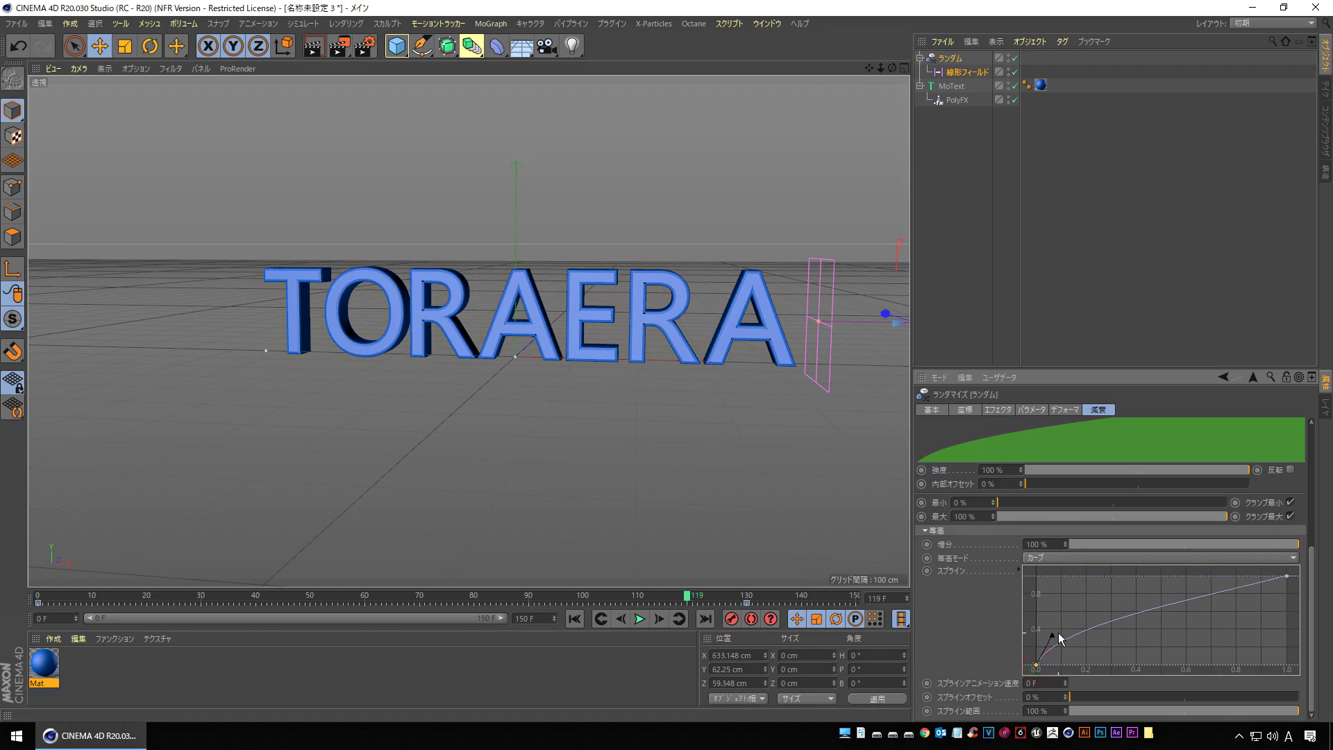
{"action": "left_click_drag", "start_coordinate": [1099, 628], "coordinate": [1110, 638]}
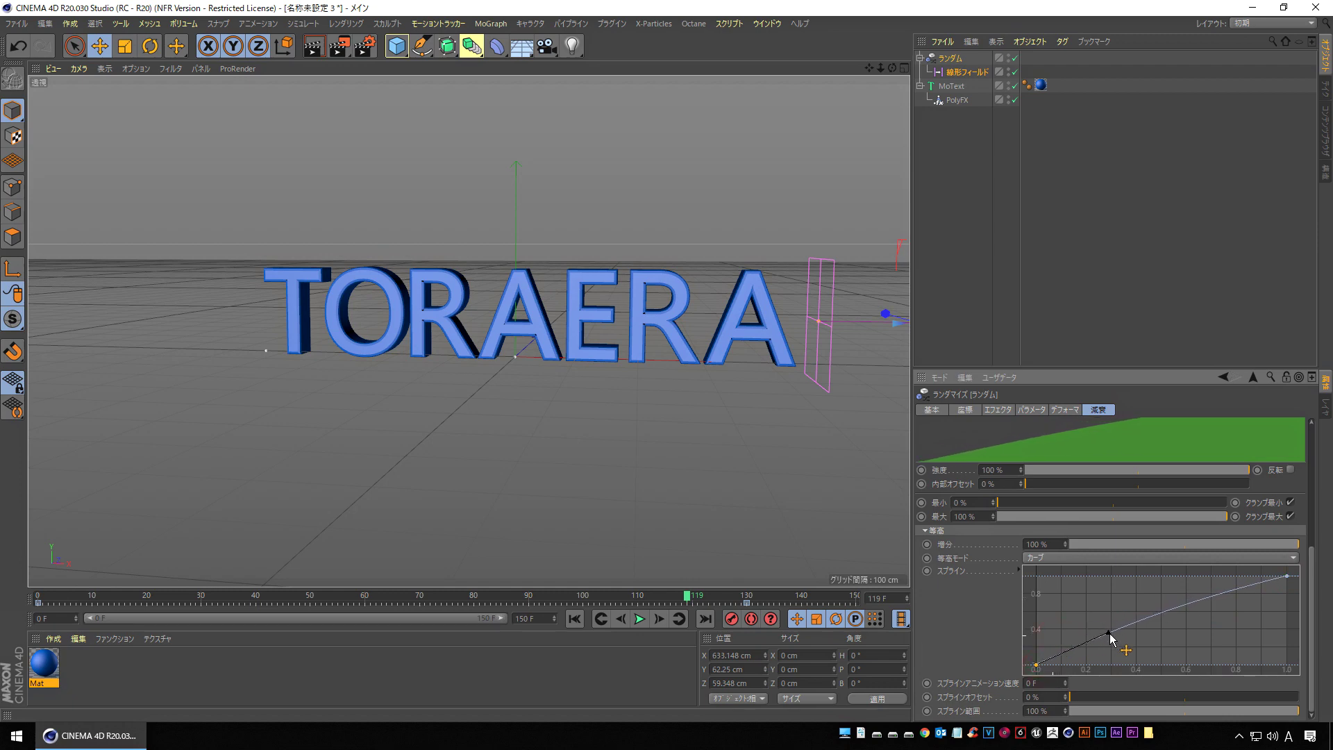
{"action": "left_click", "coordinate": [574, 619]}
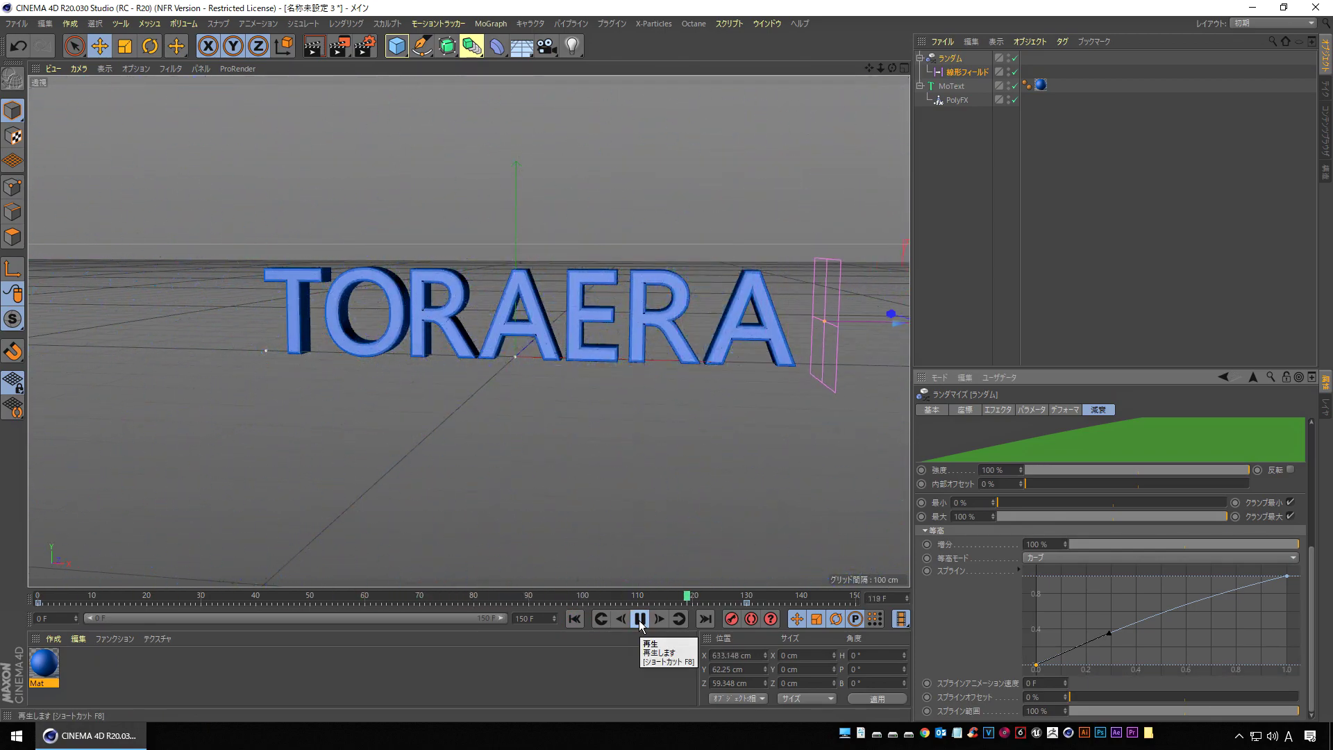
Lower the falloff curve's middle point slightly and preview the timing.
{"action": "left_click", "coordinate": [640, 621]}
{"action": "left_click", "coordinate": [575, 619]}
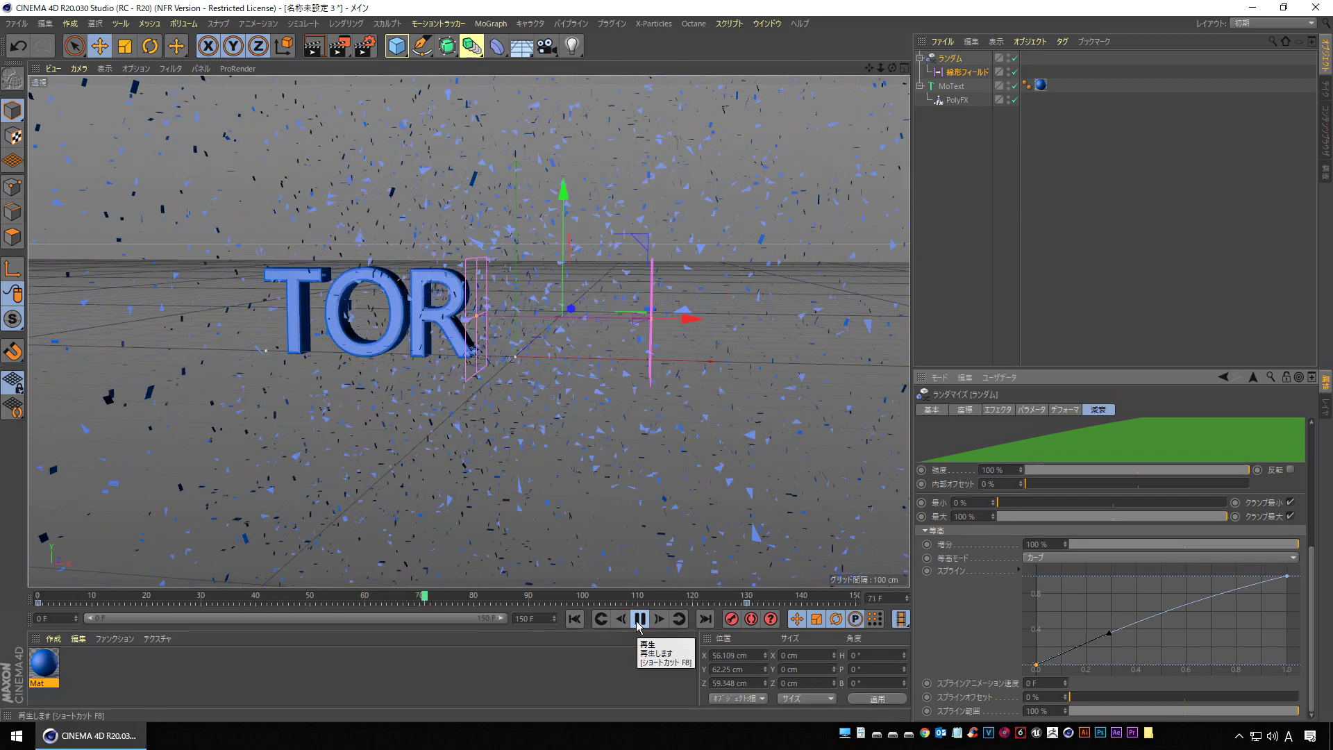
{"action": "left_click", "coordinate": [639, 620]}
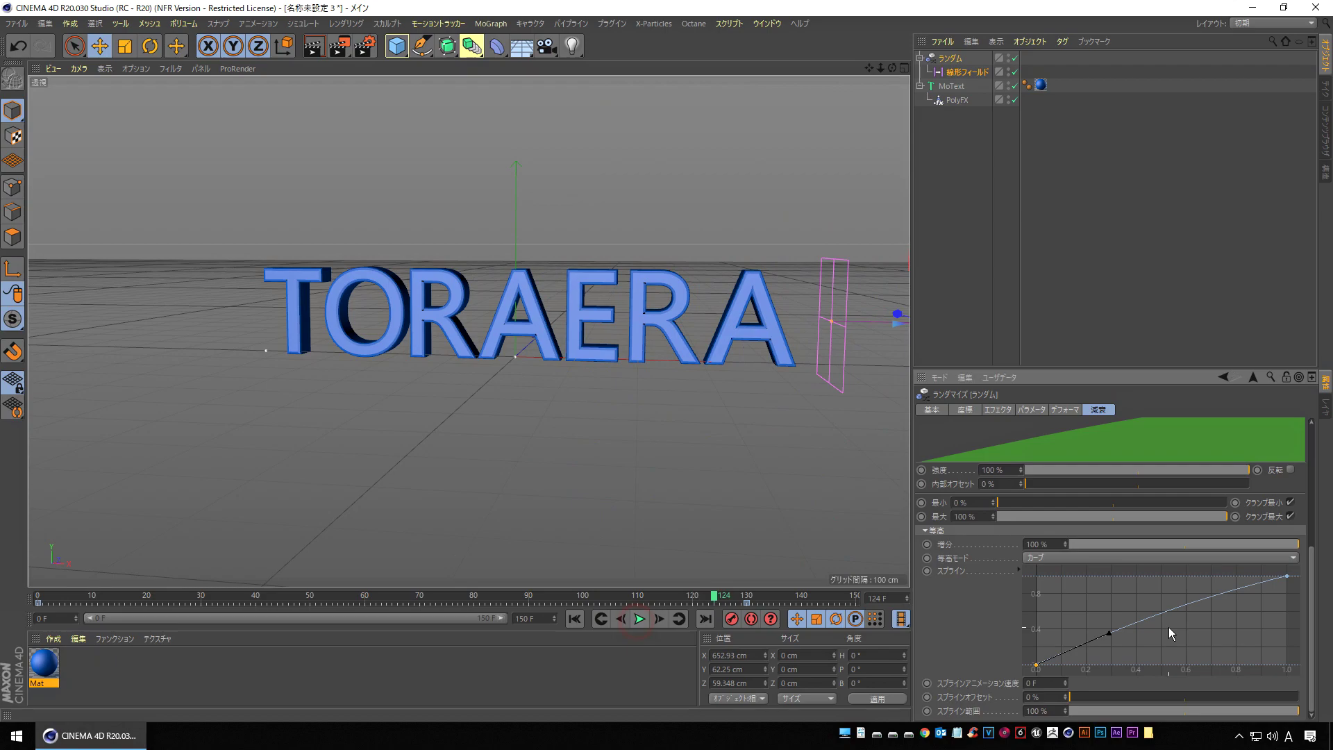
{"action": "left_click_drag", "start_coordinate": [1112, 637], "coordinate": [1108, 650]}
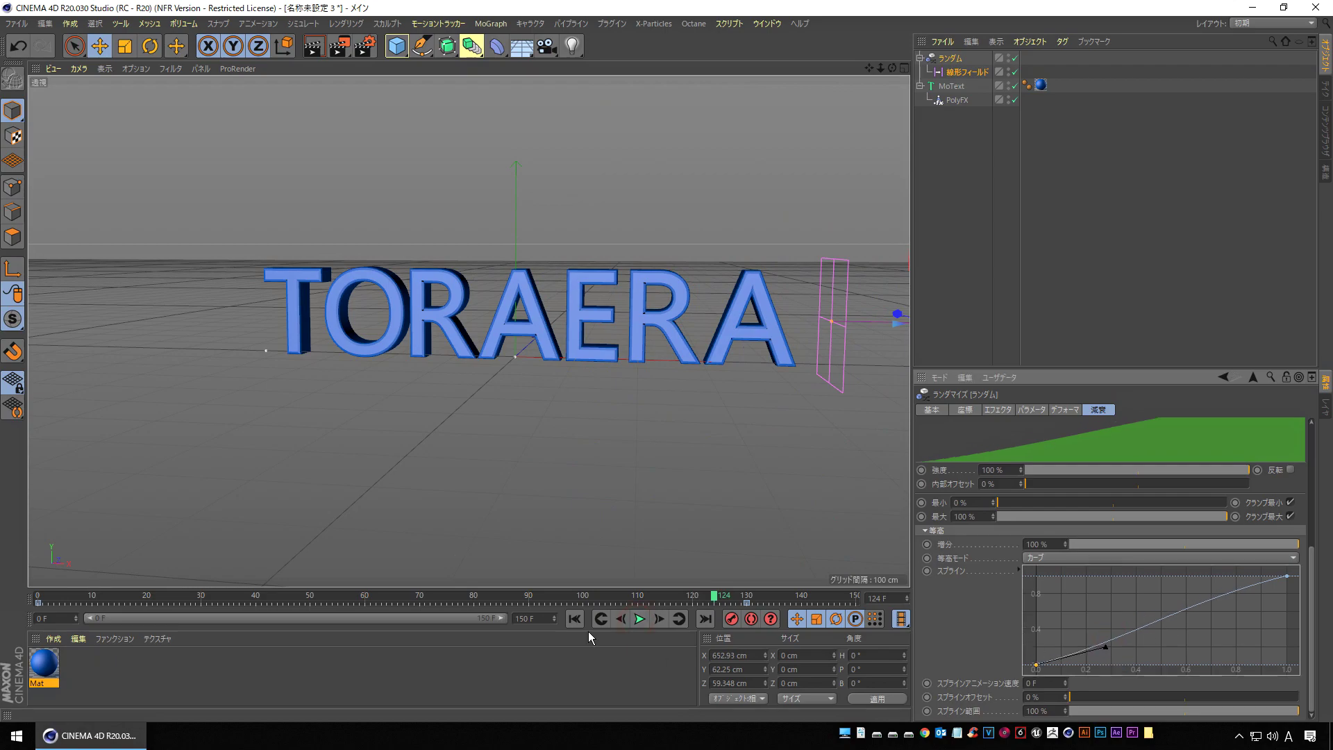
{"action": "left_click", "coordinate": [638, 620]}
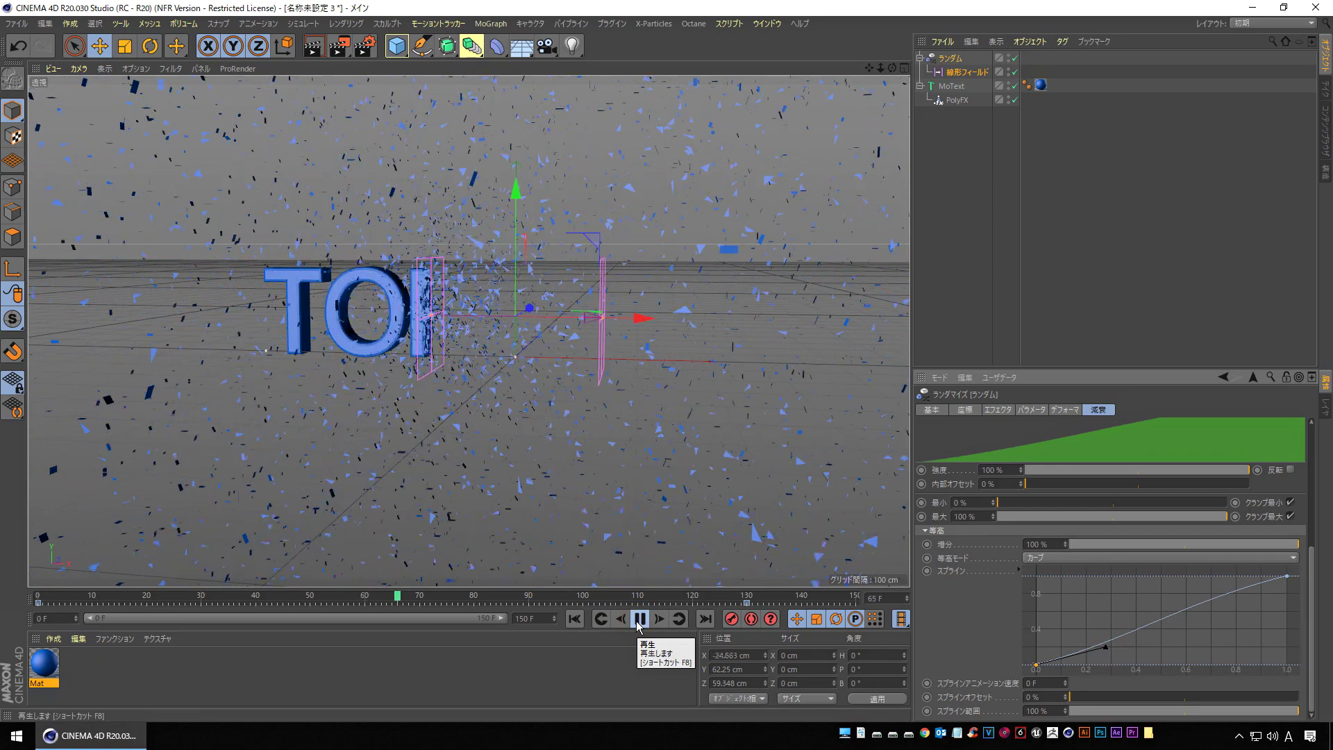
{"action": "left_click", "coordinate": [575, 619]}
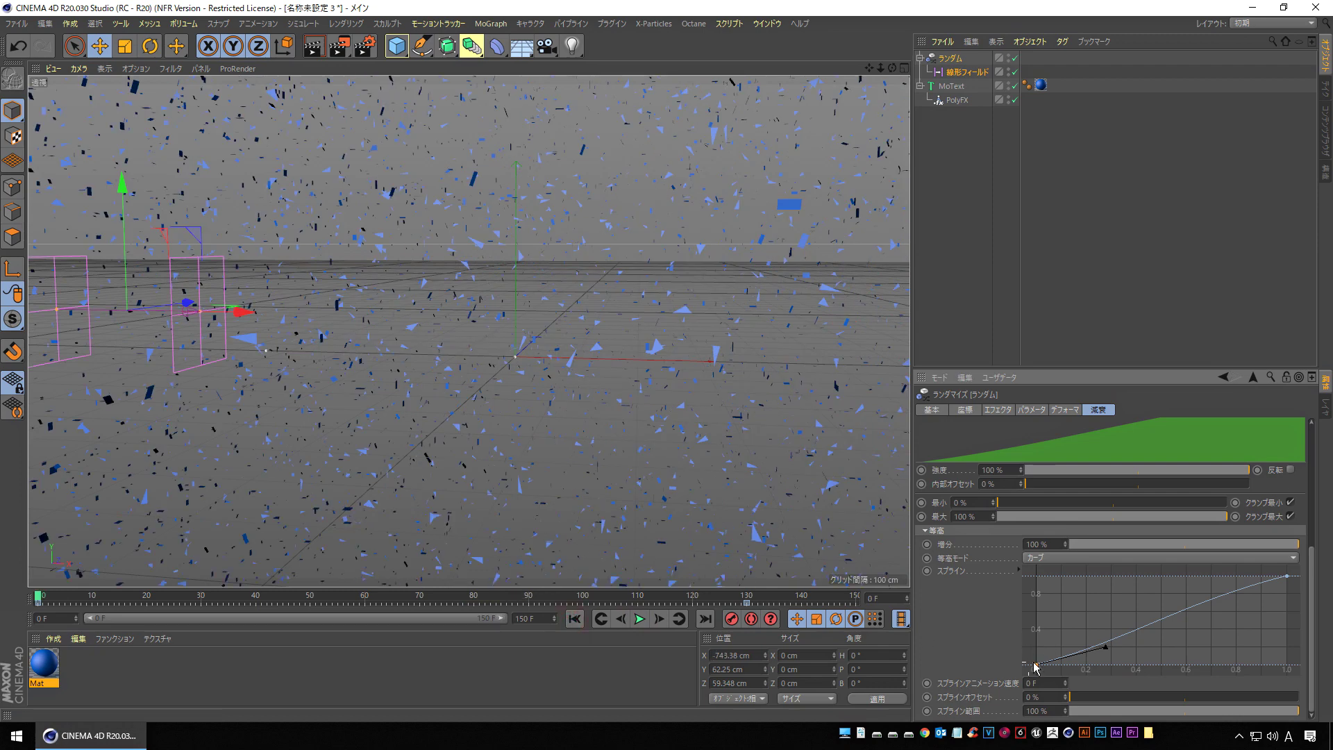
Raise the middle curve point up and left and preview the reassembly.
{"action": "left_click_drag", "start_coordinate": [1107, 650], "coordinate": [1089, 628]}
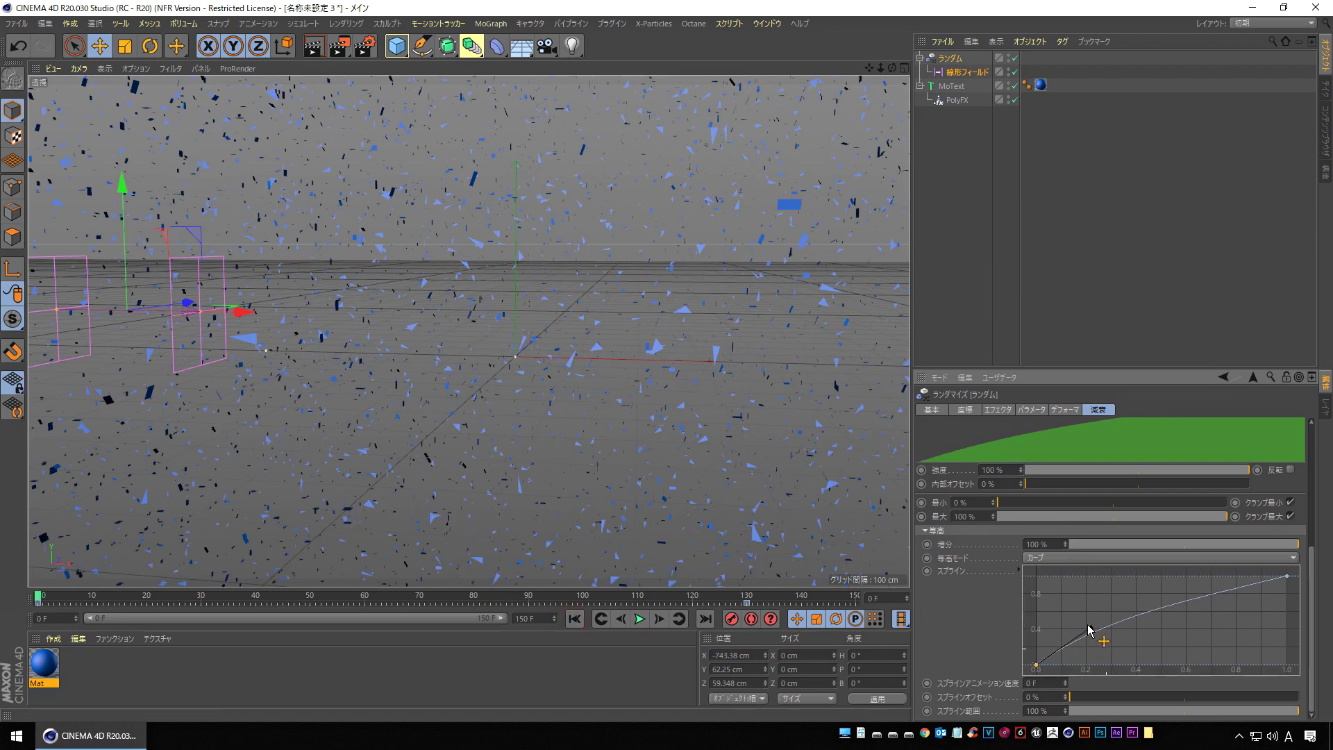
{"action": "left_click", "coordinate": [573, 619]}
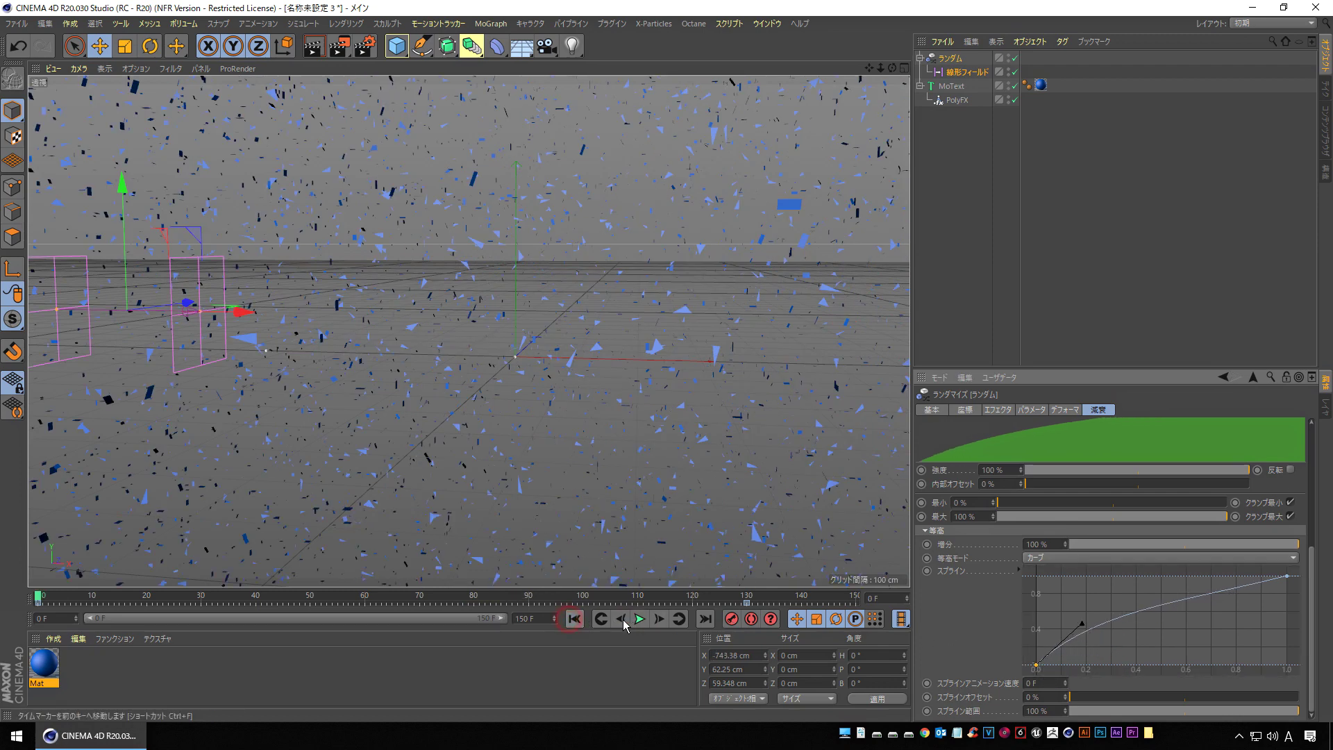
{"action": "left_click", "coordinate": [639, 619]}
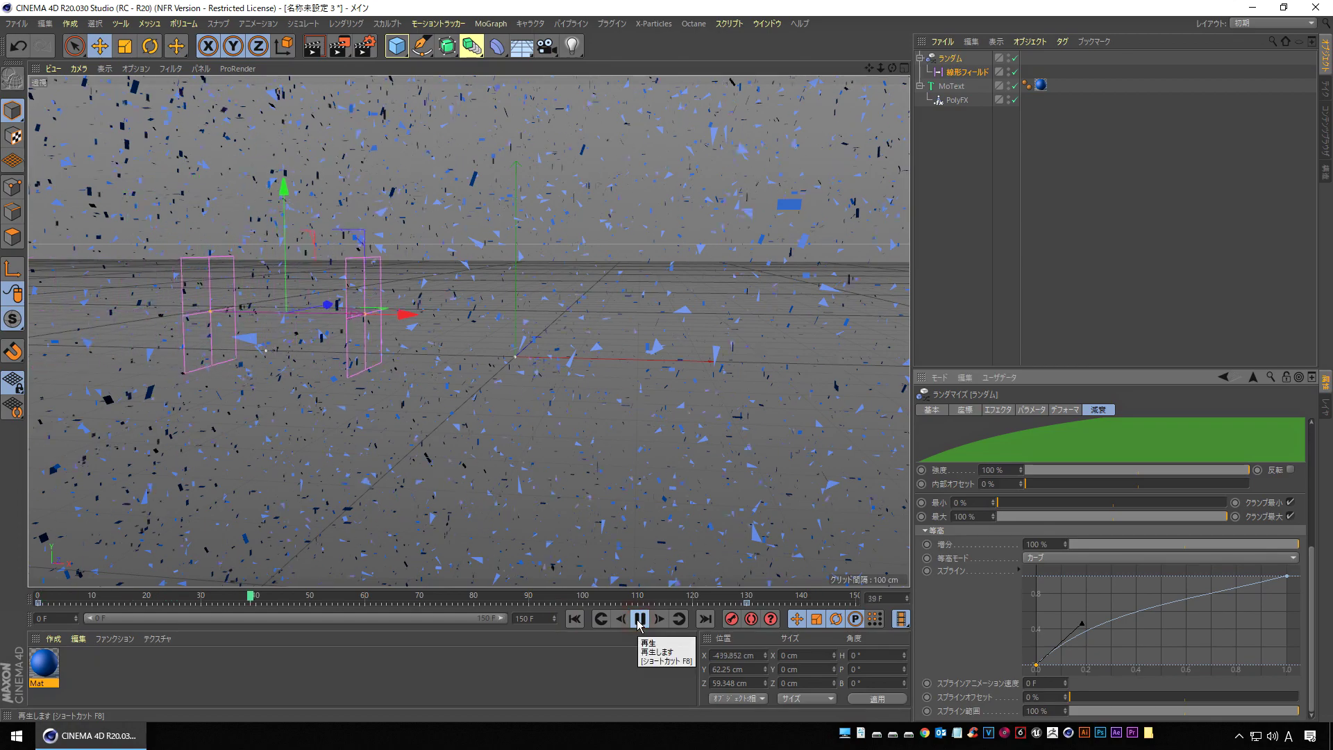
{"action": "left_click", "coordinate": [639, 619]}
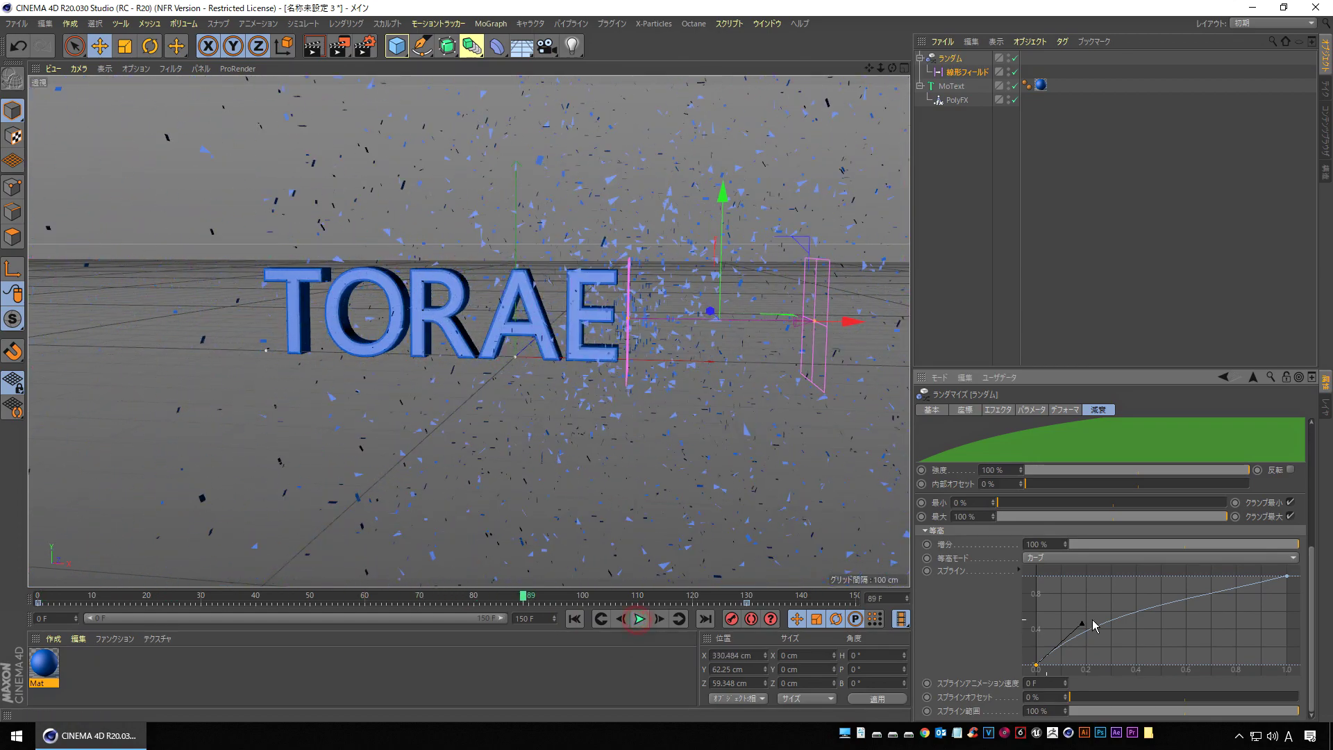
Pull curve points toward the origin and lower another spline point, then replay.
{"action": "left_click_drag", "start_coordinate": [1083, 629], "coordinate": [1049, 658]}
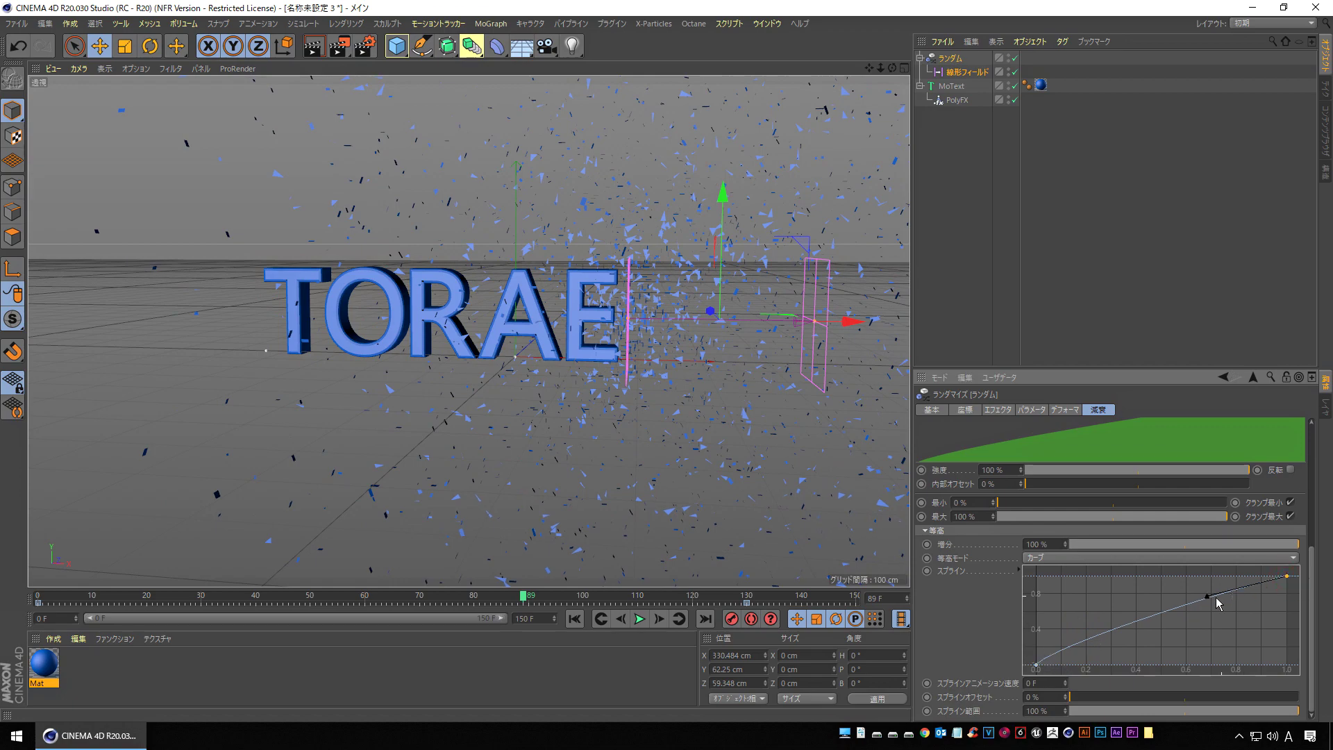
{"action": "mouse_move", "coordinate": [1210, 602]}
{"action": "left_mouse_down"}
{"action": "mouse_move", "coordinate": [1167, 611]}
{"action": "mouse_move", "coordinate": [1149, 589]}
{"action": "mouse_move", "coordinate": [1184, 634]}
{"action": "mouse_move", "coordinate": [1208, 640]}
{"action": "left_mouse_up"}
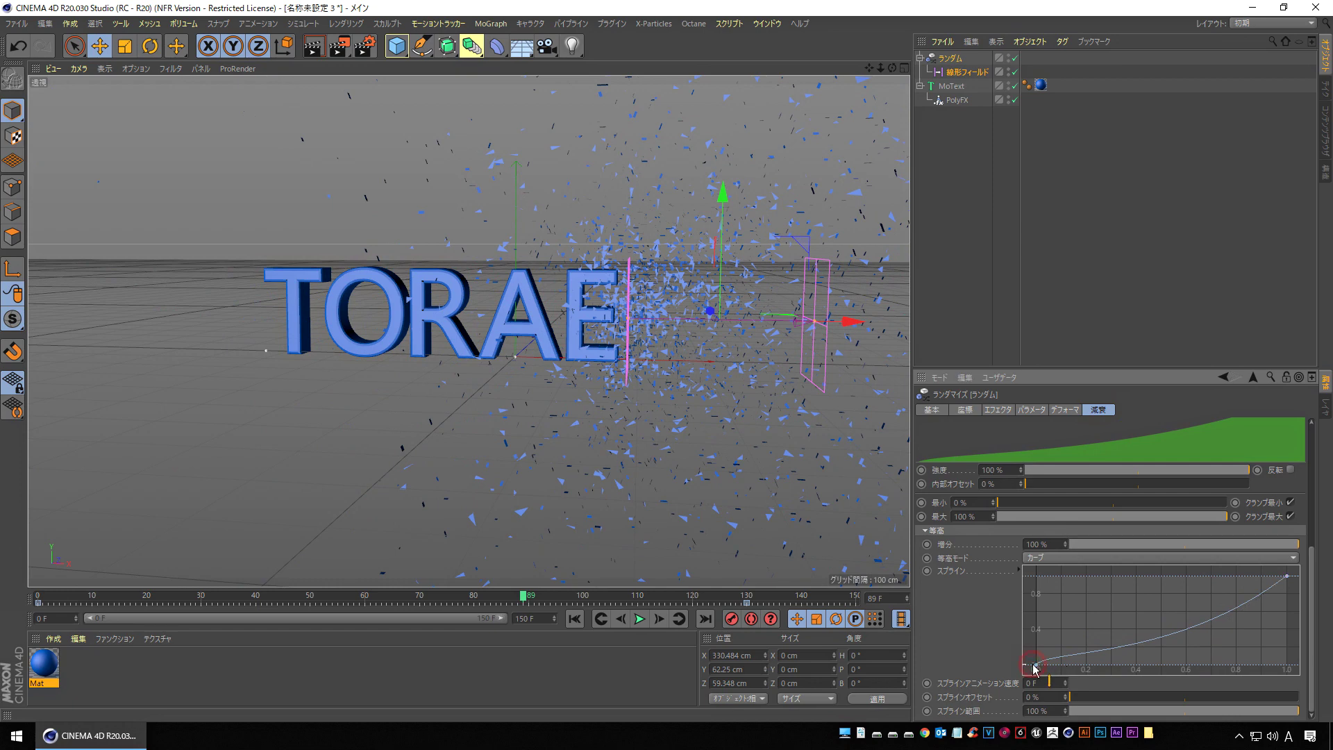
{"action": "left_click_drag", "start_coordinate": [1052, 658], "coordinate": [1068, 665]}
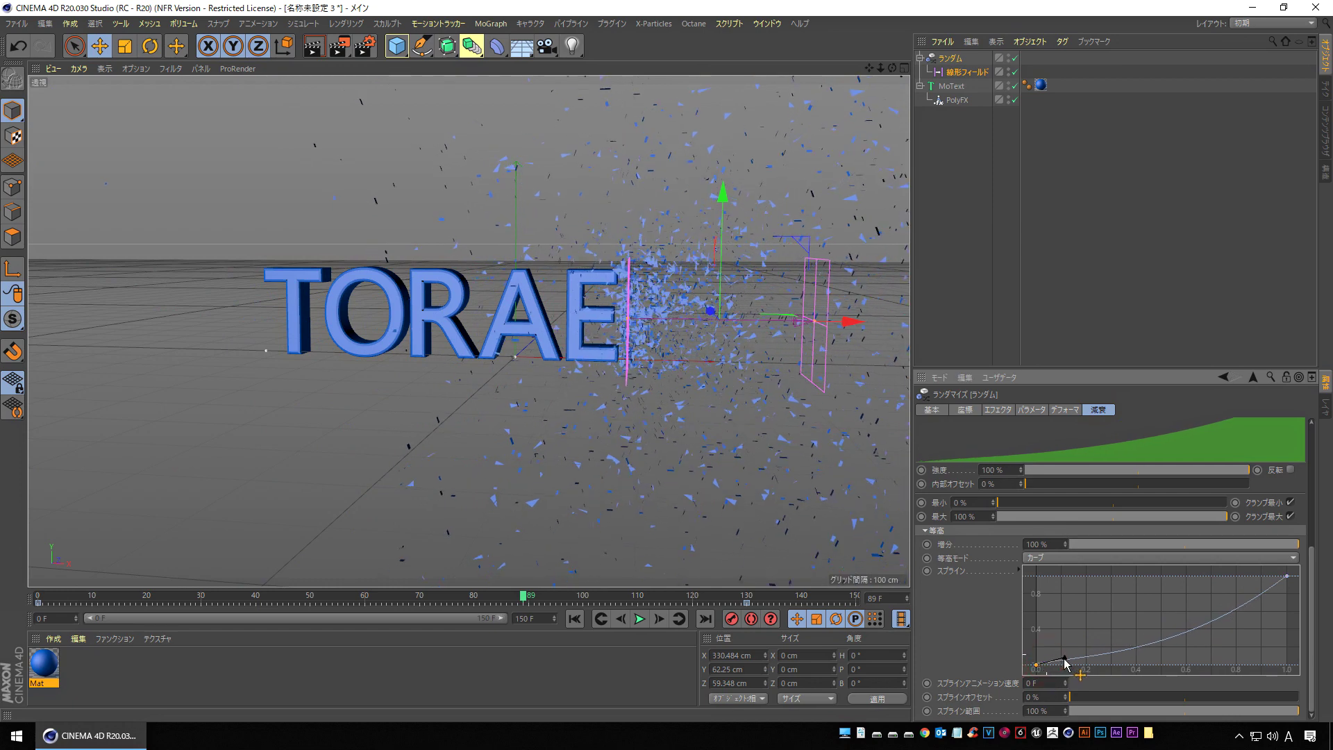
{"action": "left_click", "coordinate": [570, 619]}
{"action": "left_click", "coordinate": [640, 619]}
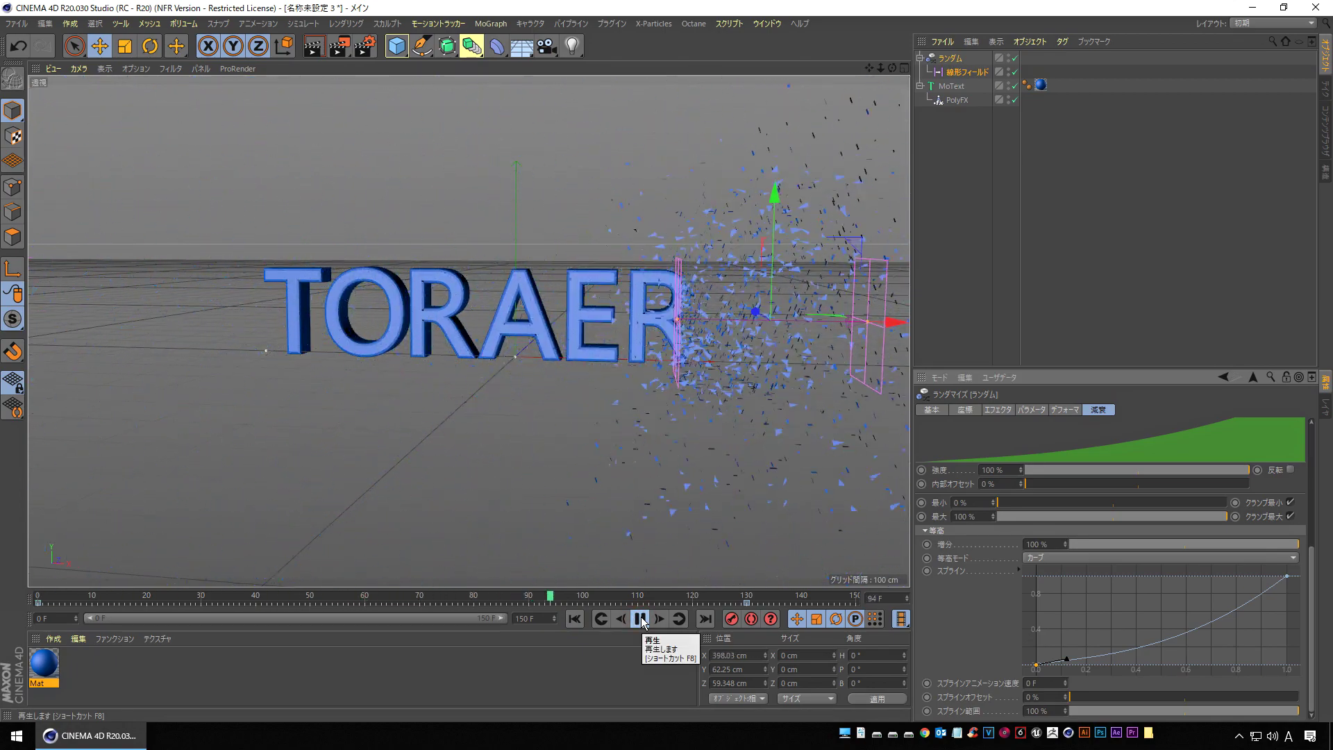
Drag a curve point along the falloff ramp, preview the result, and select the PolyFX object.
{"action": "left_click", "coordinate": [1067, 658]}
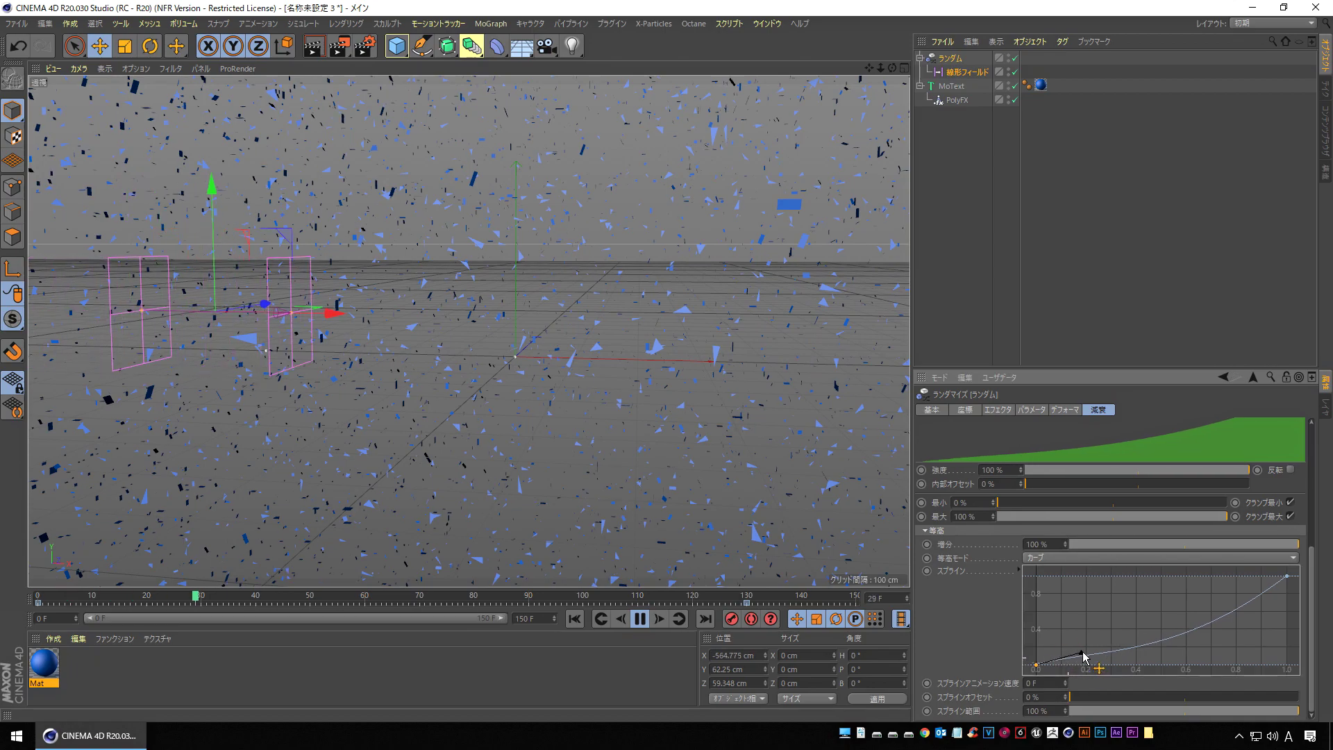
{"action": "mouse_move", "coordinate": [1084, 656]}
{"action": "left_mouse_down"}
{"action": "mouse_move", "coordinate": [1208, 642]}
{"action": "mouse_move", "coordinate": [1216, 621]}
{"action": "left_mouse_up"}
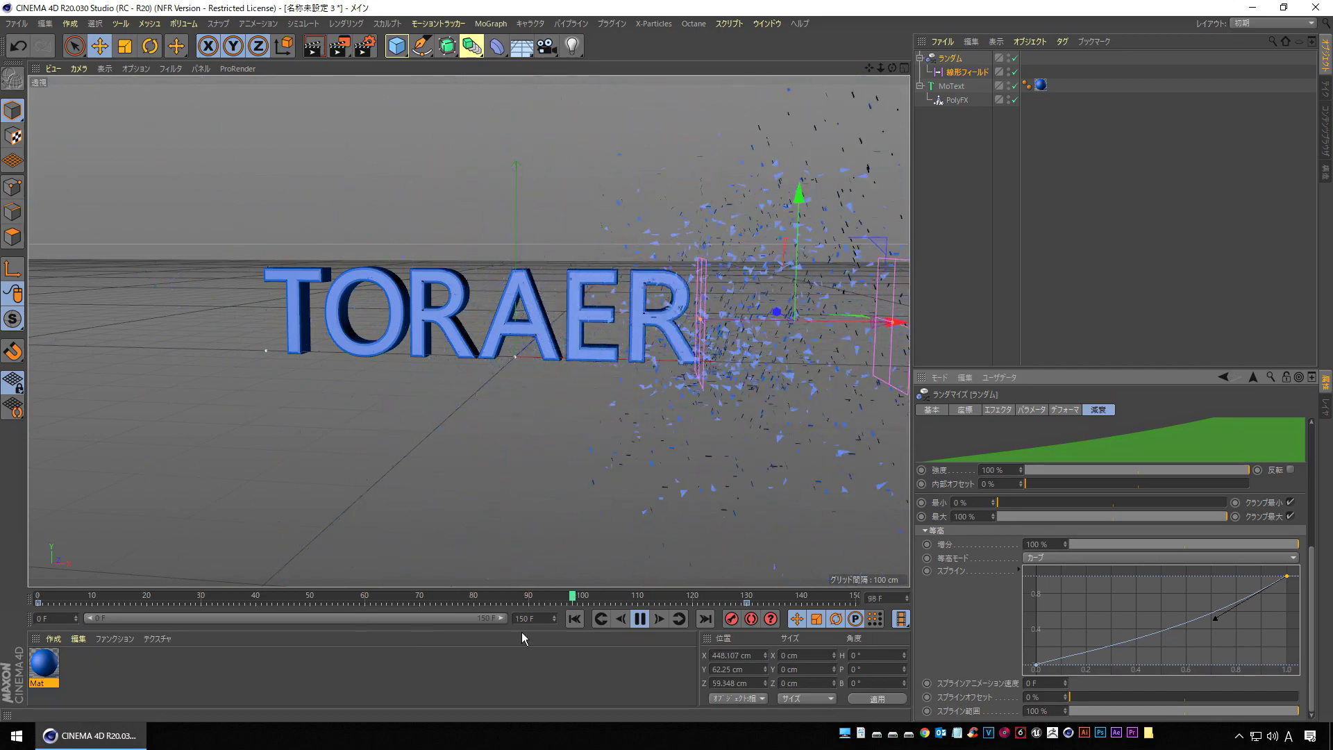
{"action": "left_click", "coordinate": [578, 619]}
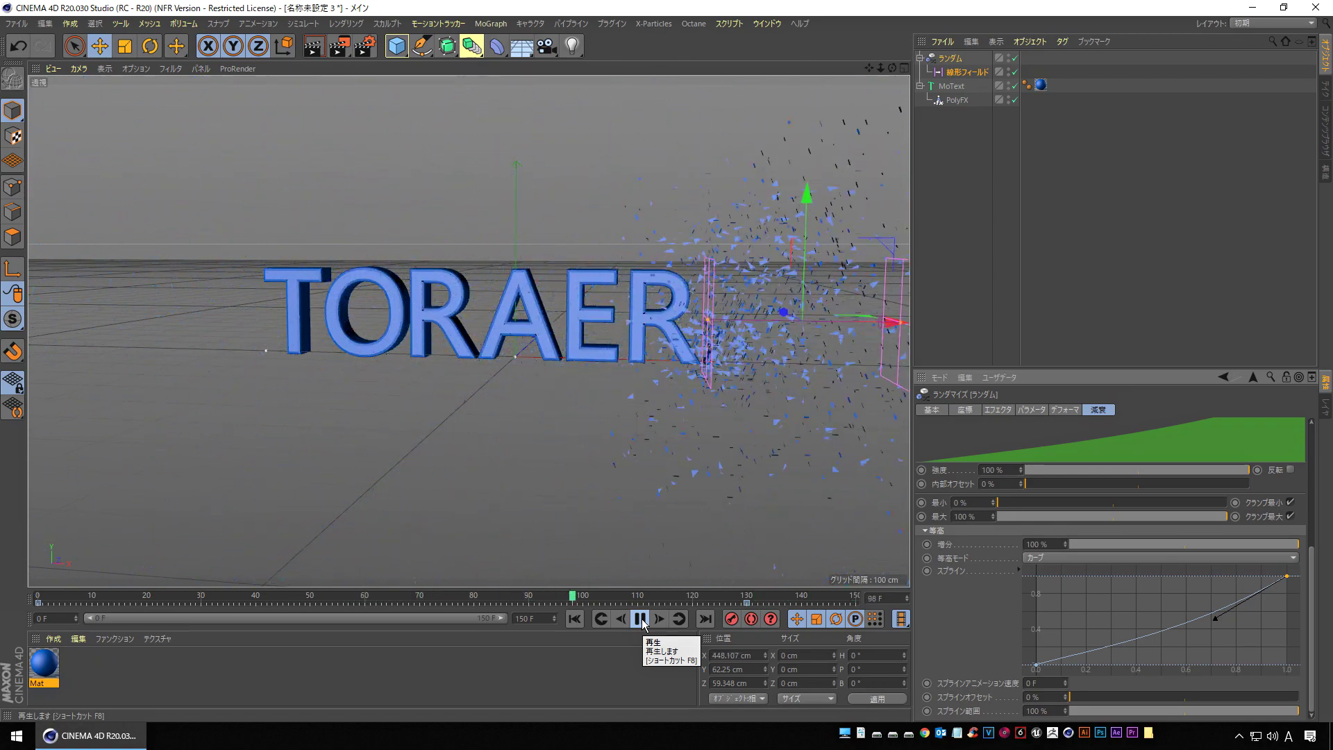
{"action": "left_click", "coordinate": [641, 619]}
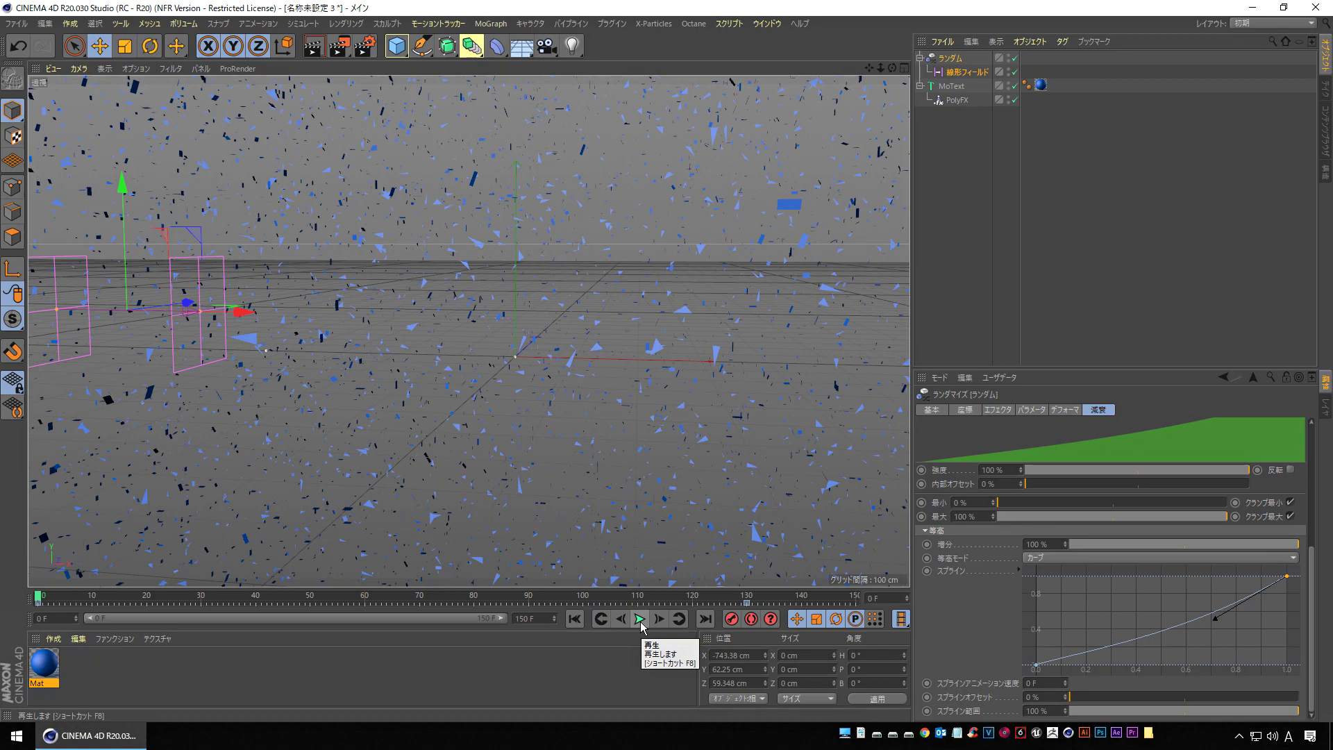
{"action": "left_click", "coordinate": [640, 620]}
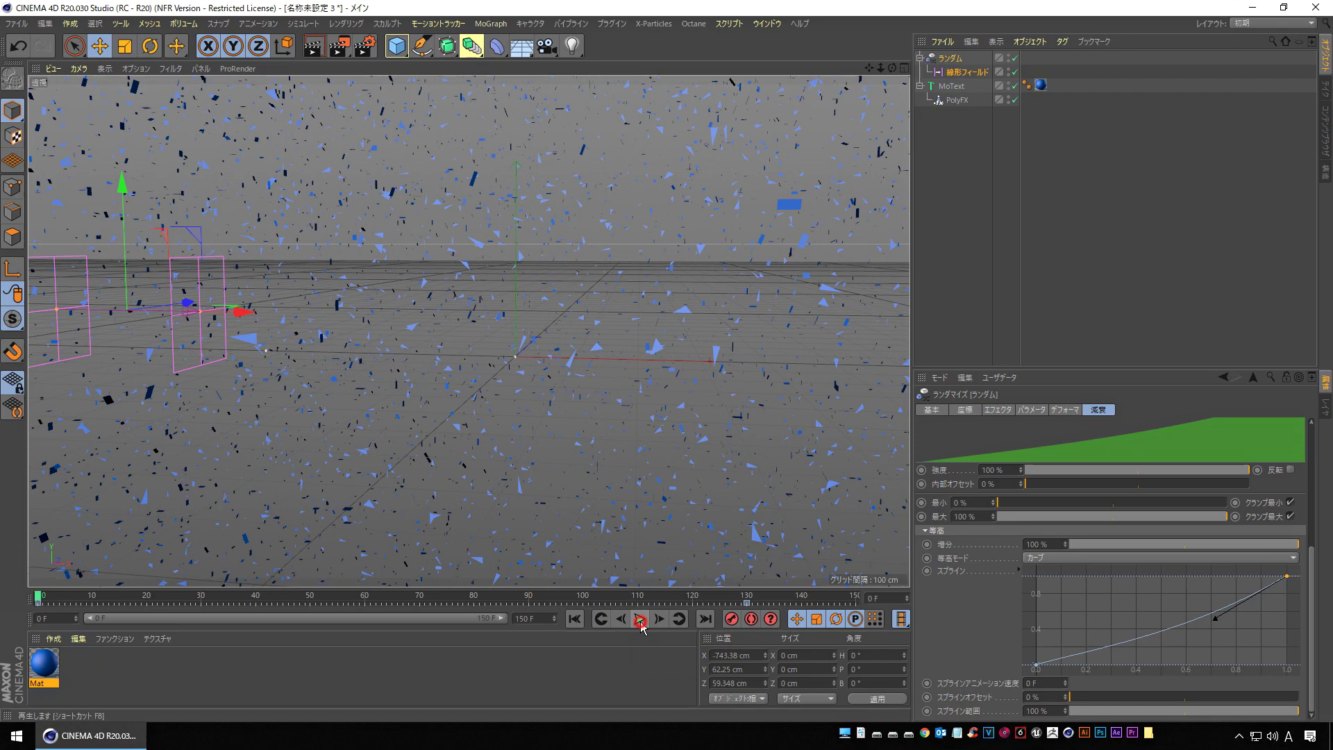
{"action": "left_click", "coordinate": [574, 619]}
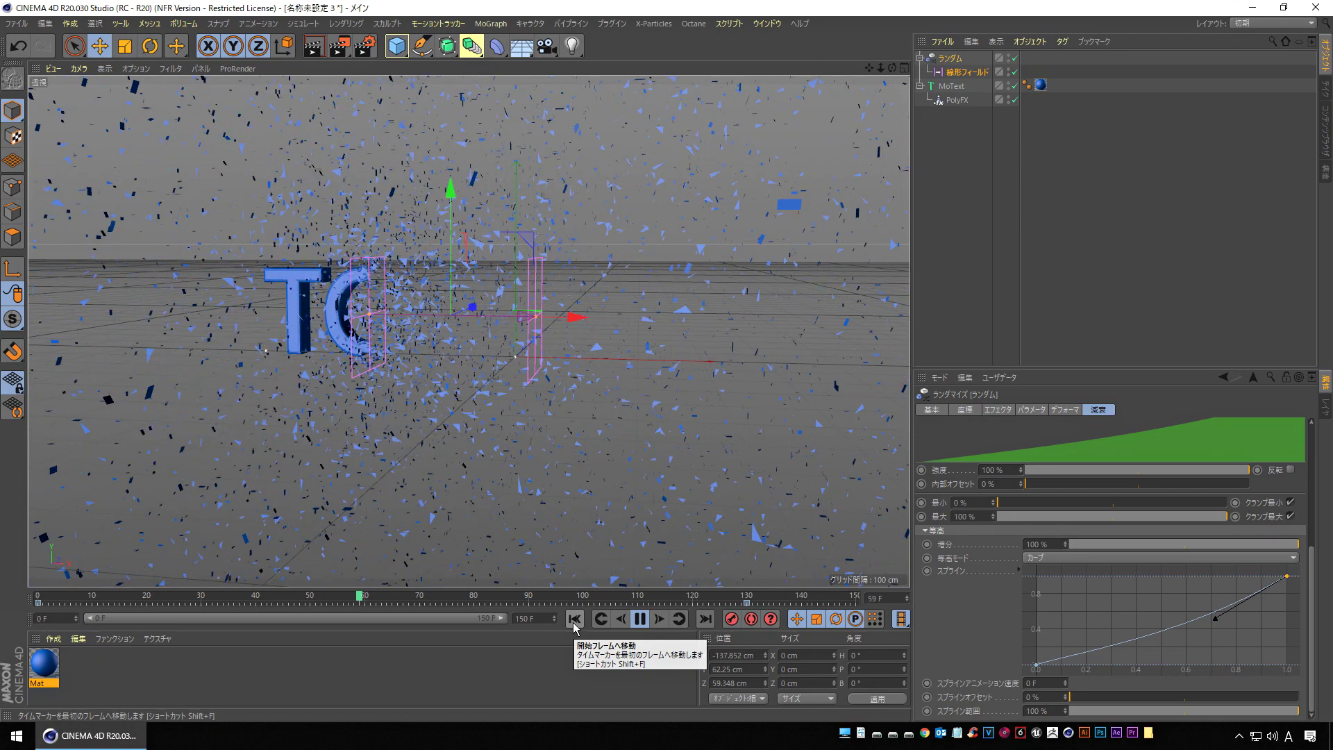
{"action": "left_click", "coordinate": [574, 620]}
{"action": "left_click", "coordinate": [635, 620]}
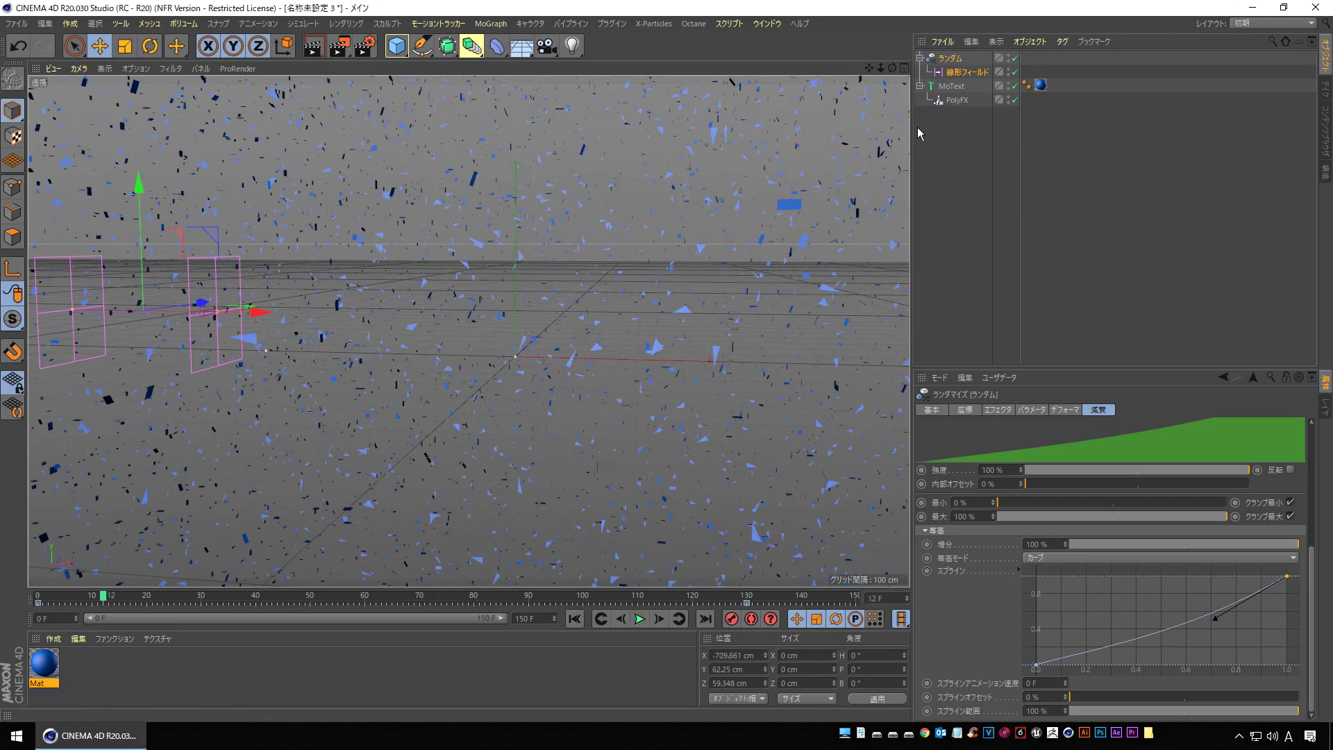
{"action": "left_click", "coordinate": [957, 100]}
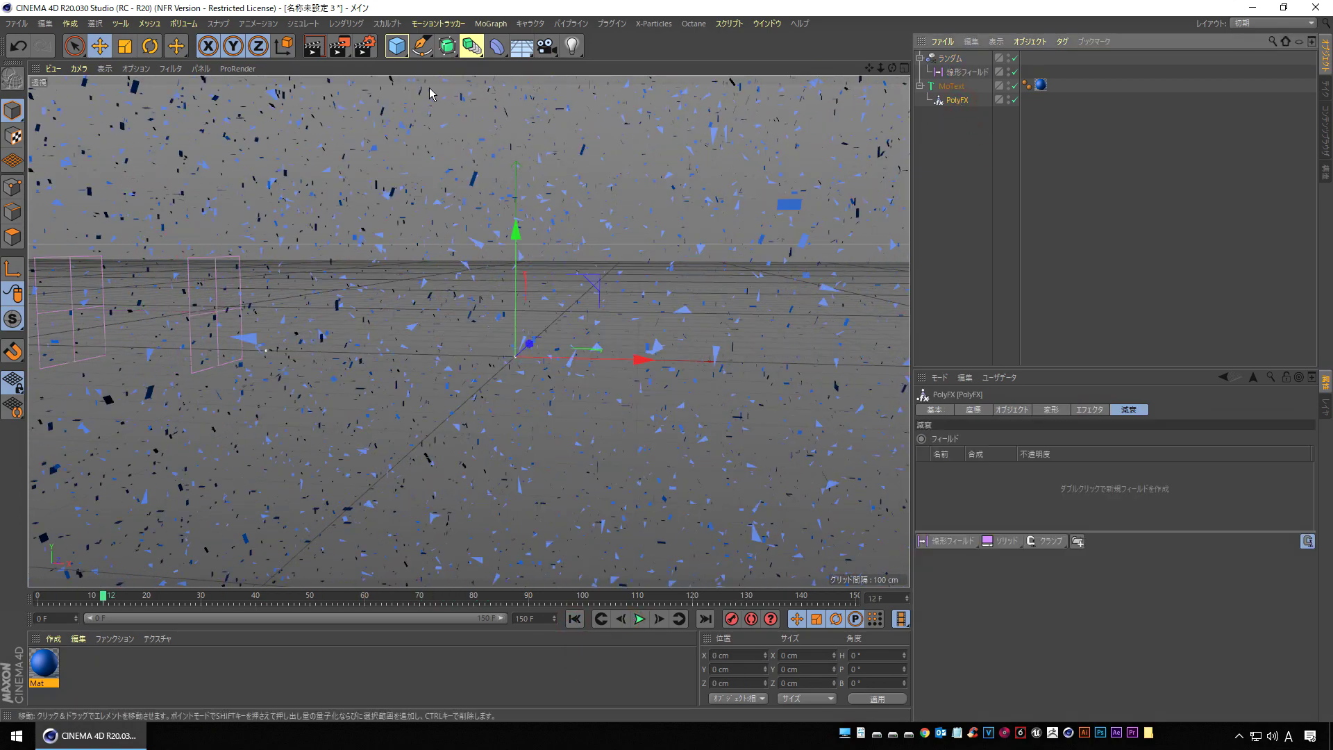
{"action": "left_click", "coordinate": [491, 24]}
{"action": "mouse_move", "coordinate": [542, 44]}
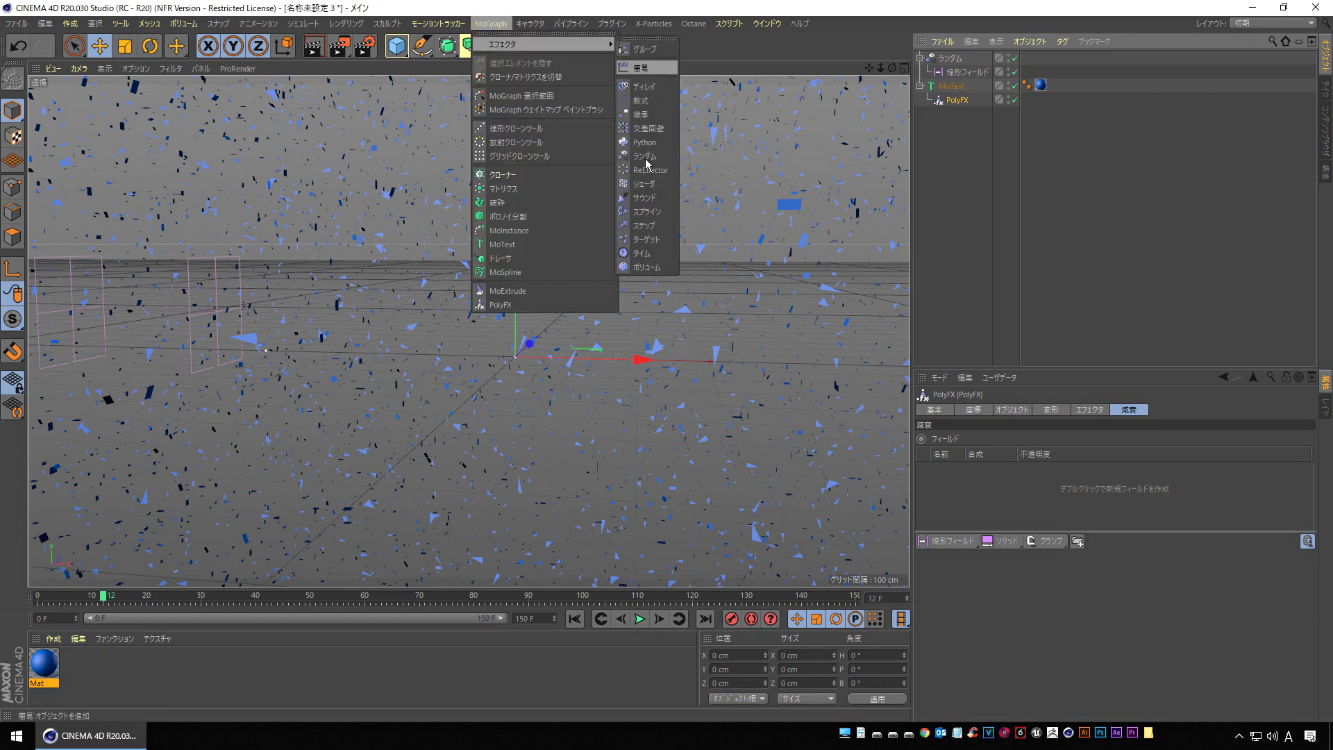
Add a Time effector with 90° rotation on P and B.
{"action": "left_click", "coordinate": [650, 251]}
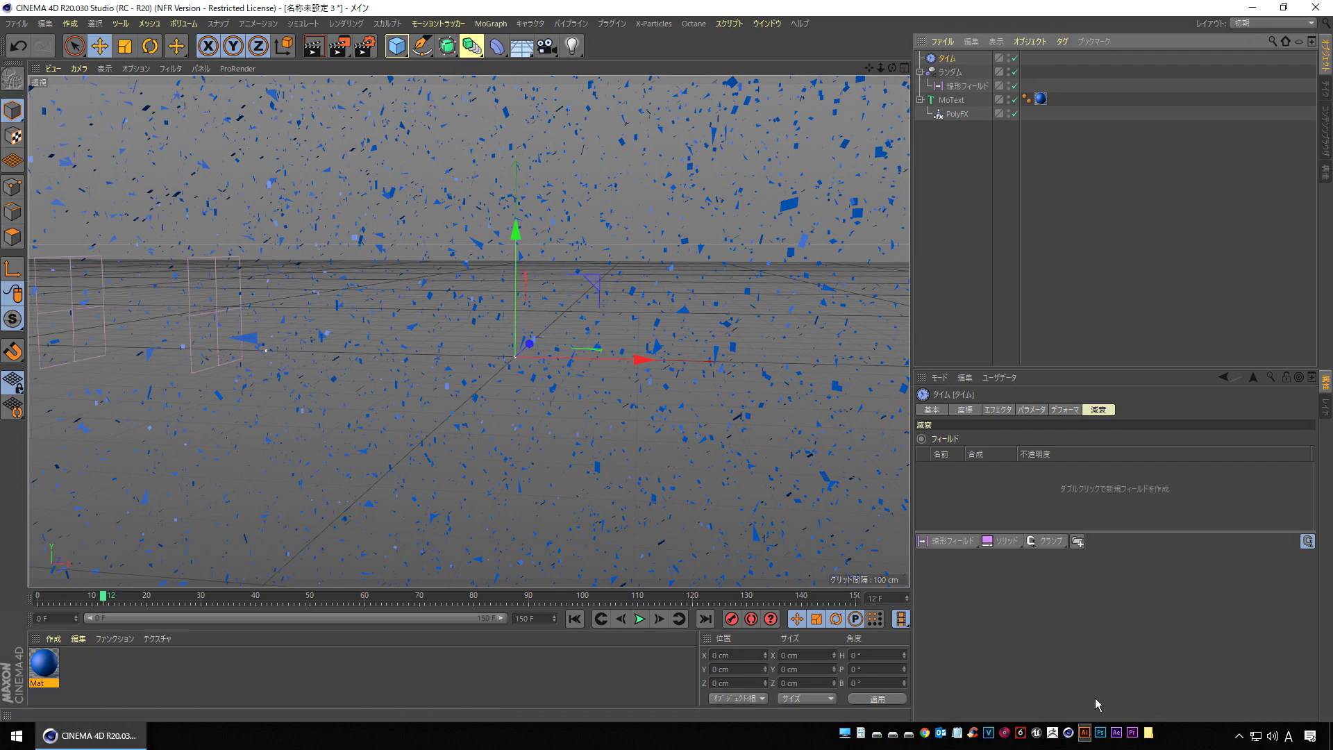
{"action": "left_click", "coordinate": [1032, 411]}
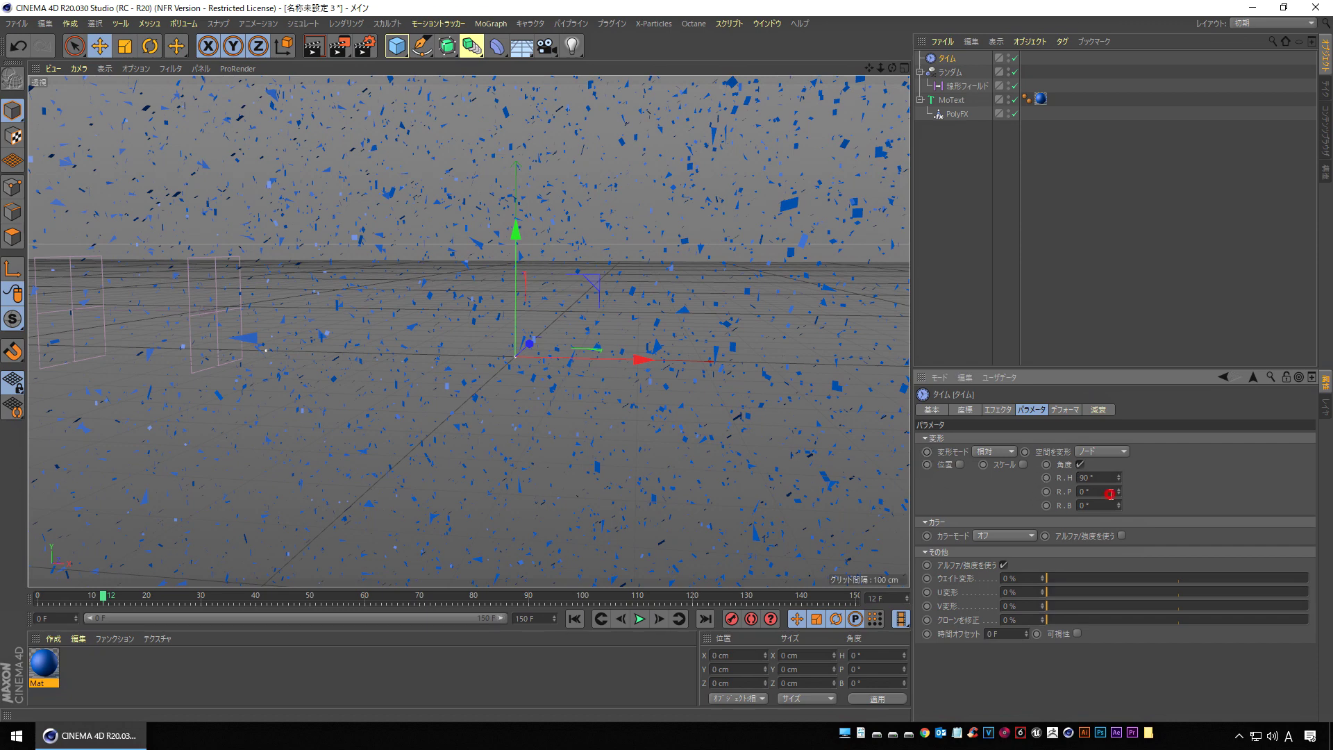
{"action": "type", "text": "90"}
{"action": "key", "text": "Tab"}
{"action": "type", "text": "90"}
{"action": "key", "text": "Return"}
Enable the Time effector's Position with 50 cm X, Y, Z offsets and preview playback.
{"action": "left_click", "coordinate": [960, 465]}
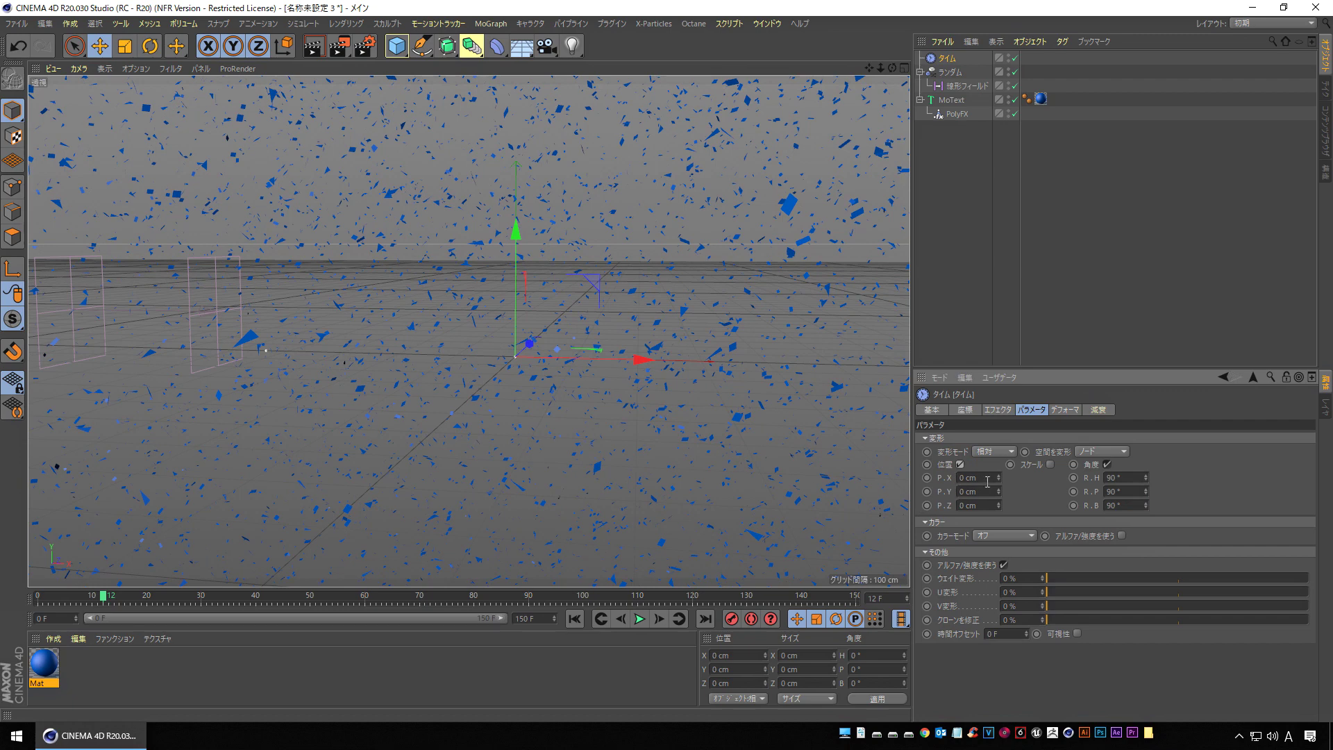
{"action": "type", "text": "0"}
{"action": "key", "text": "Tab"}
{"action": "type", "text": "50"}
{"action": "key", "text": "Tab"}
{"action": "type", "text": "50"}
{"action": "key", "text": "Return"}
{"action": "left_click", "coordinate": [574, 619]}
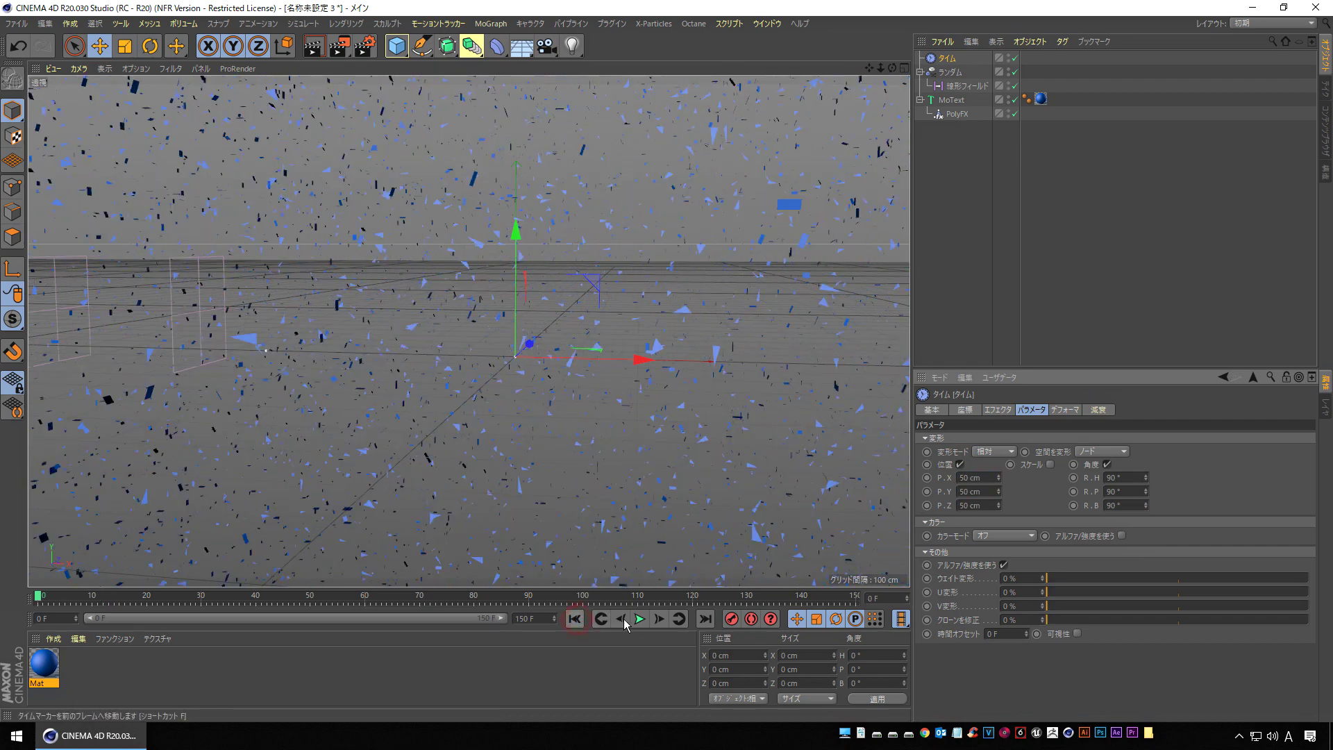
{"action": "left_click", "coordinate": [640, 619]}
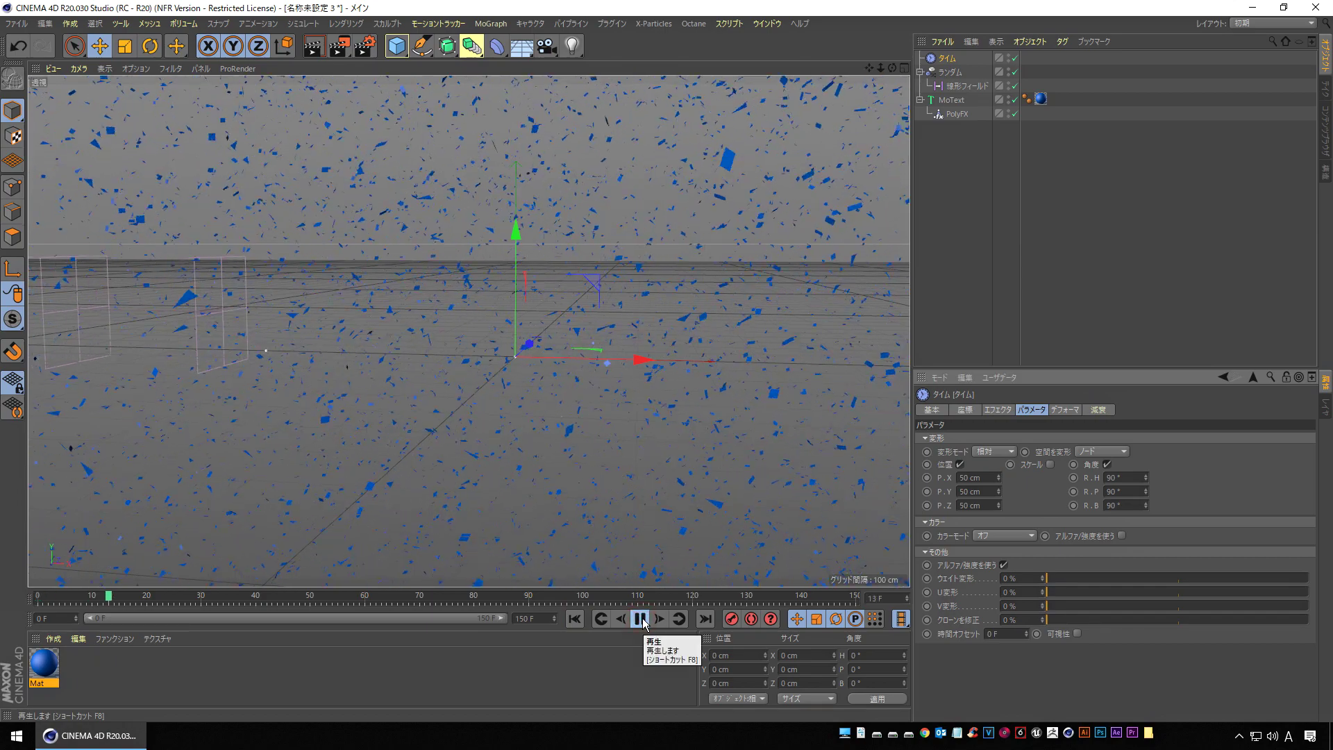
{"action": "scroll", "coordinate": [407, 241], "scroll_direction": "down", "scroll_amount": 5}
{"action": "scroll", "coordinate": [410, 264], "scroll_direction": "down", "scroll_amount": 2}
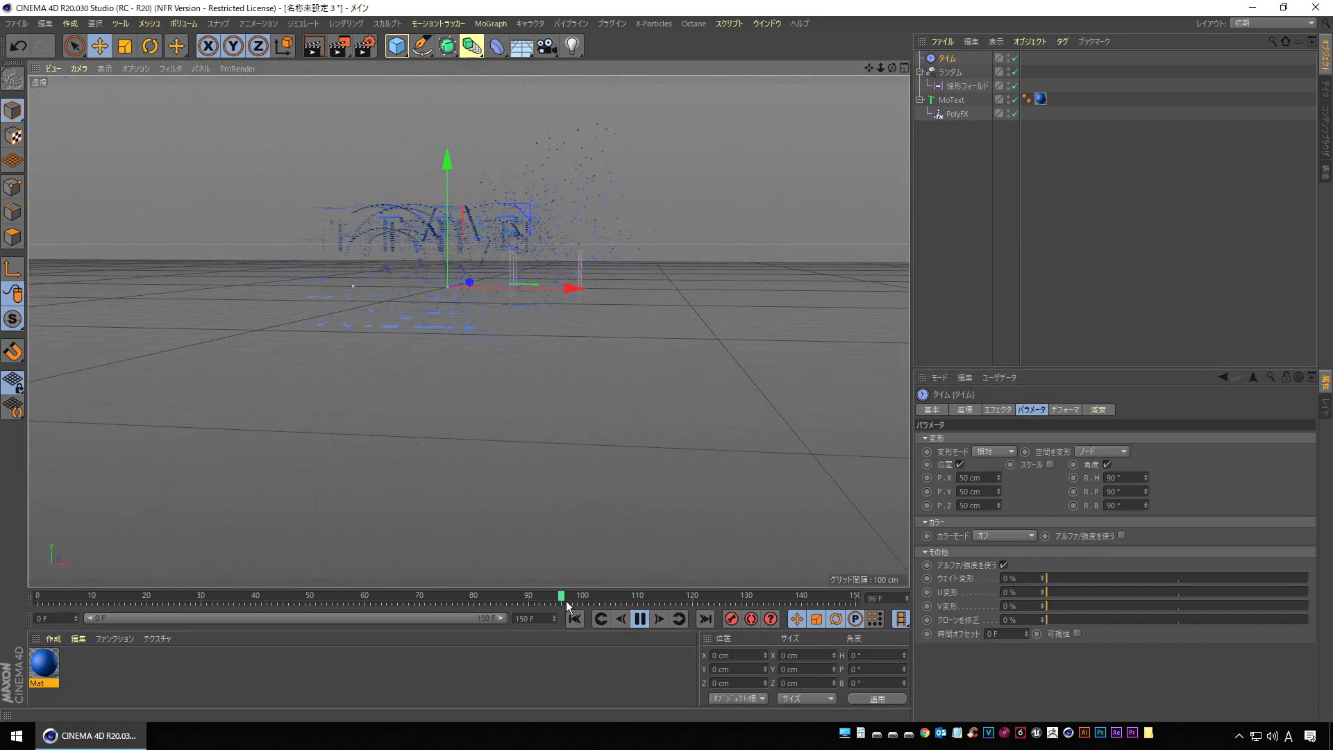
{"action": "left_click", "coordinate": [638, 619]}
{"action": "scroll", "coordinate": [504, 261], "scroll_direction": "up", "scroll_amount": 2}
{"action": "scroll", "coordinate": [485, 268], "scroll_direction": "up", "scroll_amount": 2}
{"action": "mouse_move", "coordinate": [485, 268]}
{"action": "left_mouse_down", "text": "alt"}
{"action": "mouse_move", "coordinate": [355, 214]}
{"action": "mouse_move", "coordinate": [425, 232]}
{"action": "mouse_move", "coordinate": [434, 248]}
{"action": "mouse_move", "coordinate": [388, 209]}
{"action": "mouse_move", "coordinate": [423, 229]}
{"action": "left_mouse_up", "text": "alt"}
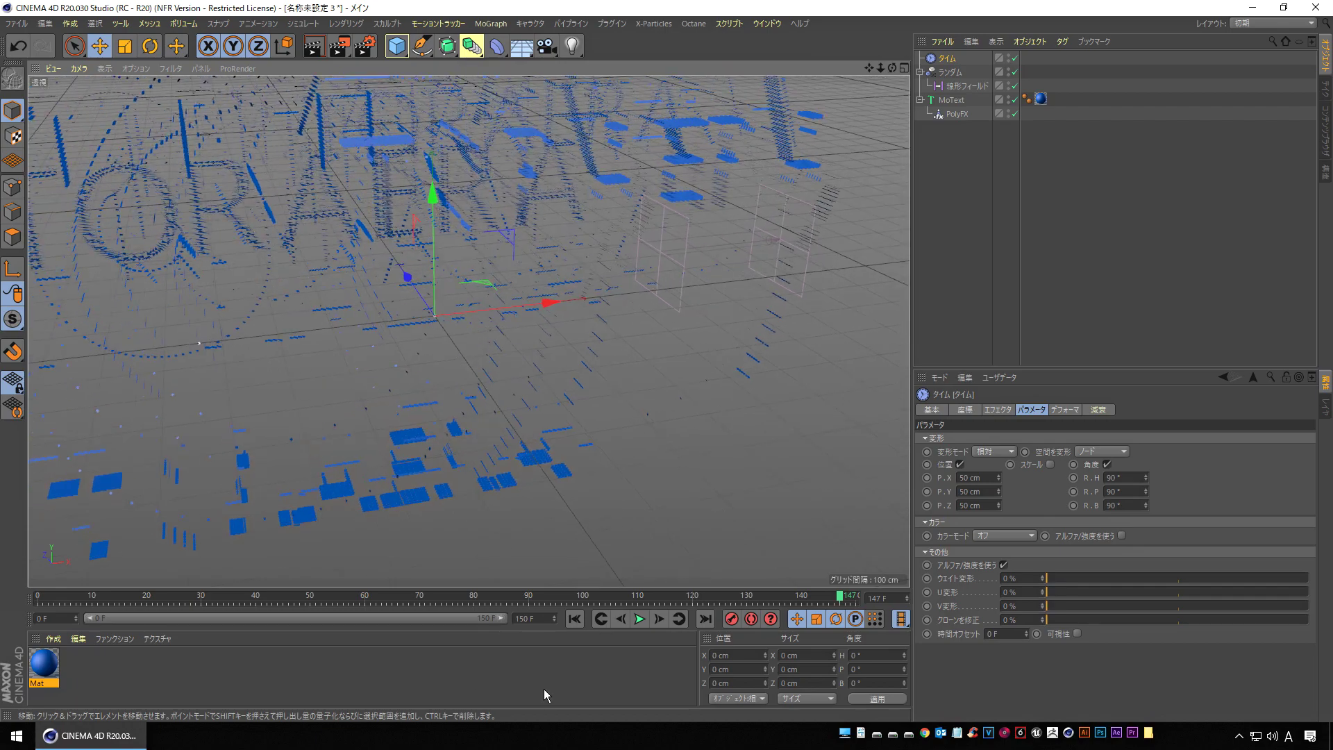
{"action": "left_click", "coordinate": [574, 618]}
{"action": "left_click", "coordinate": [643, 617]}
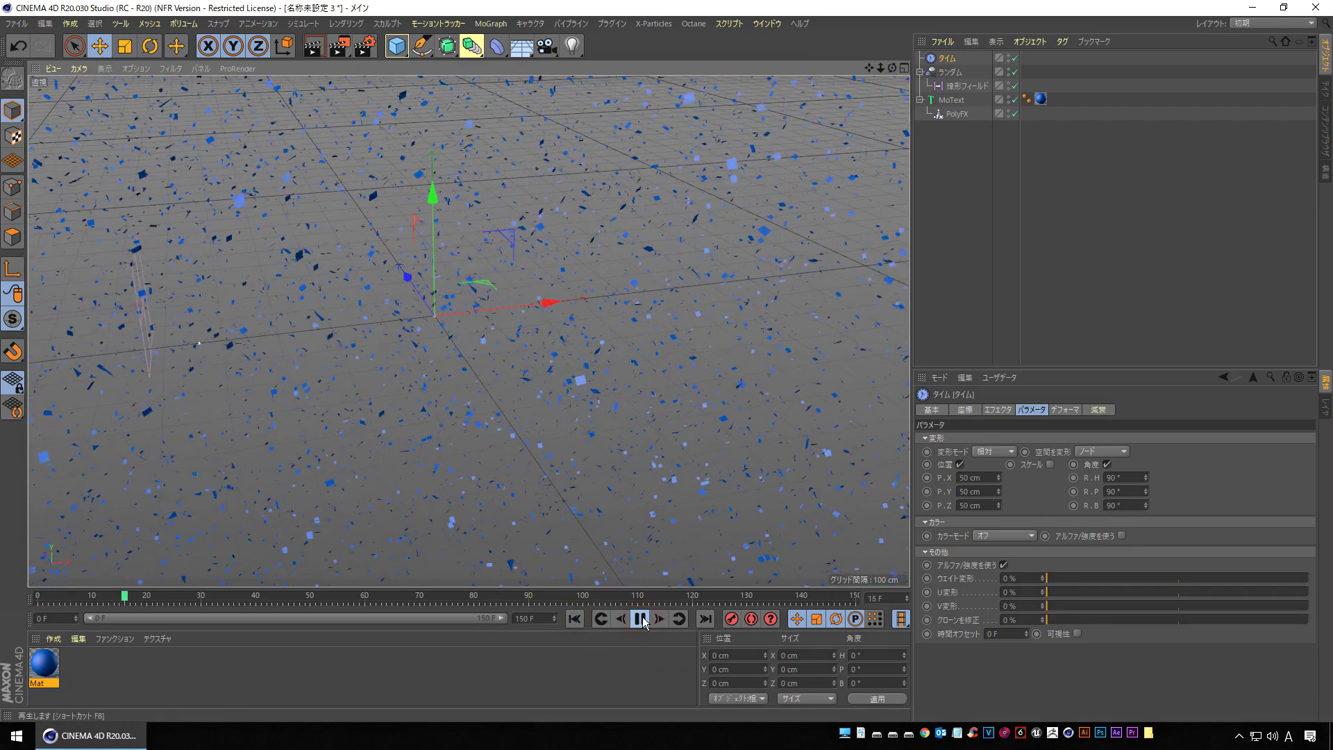
{"action": "left_click", "coordinate": [1015, 59]}
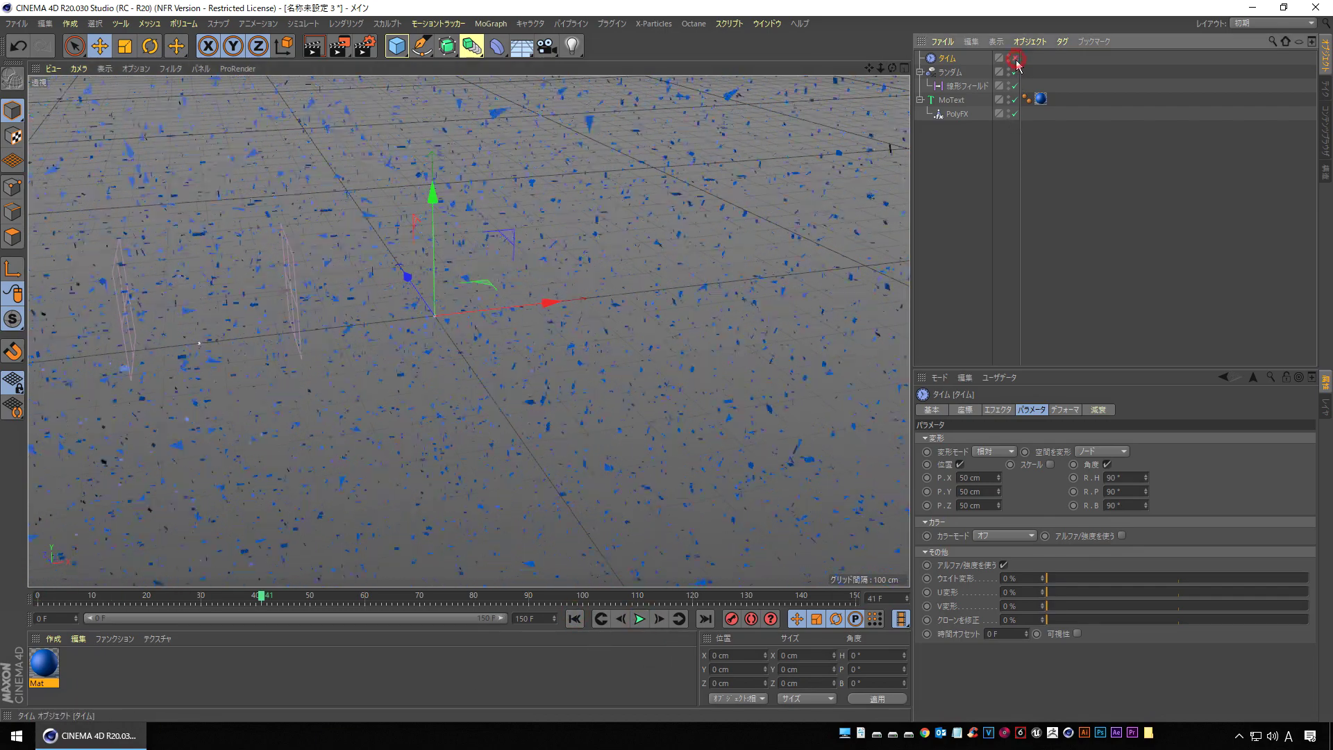
{"action": "left_click", "coordinate": [640, 619]}
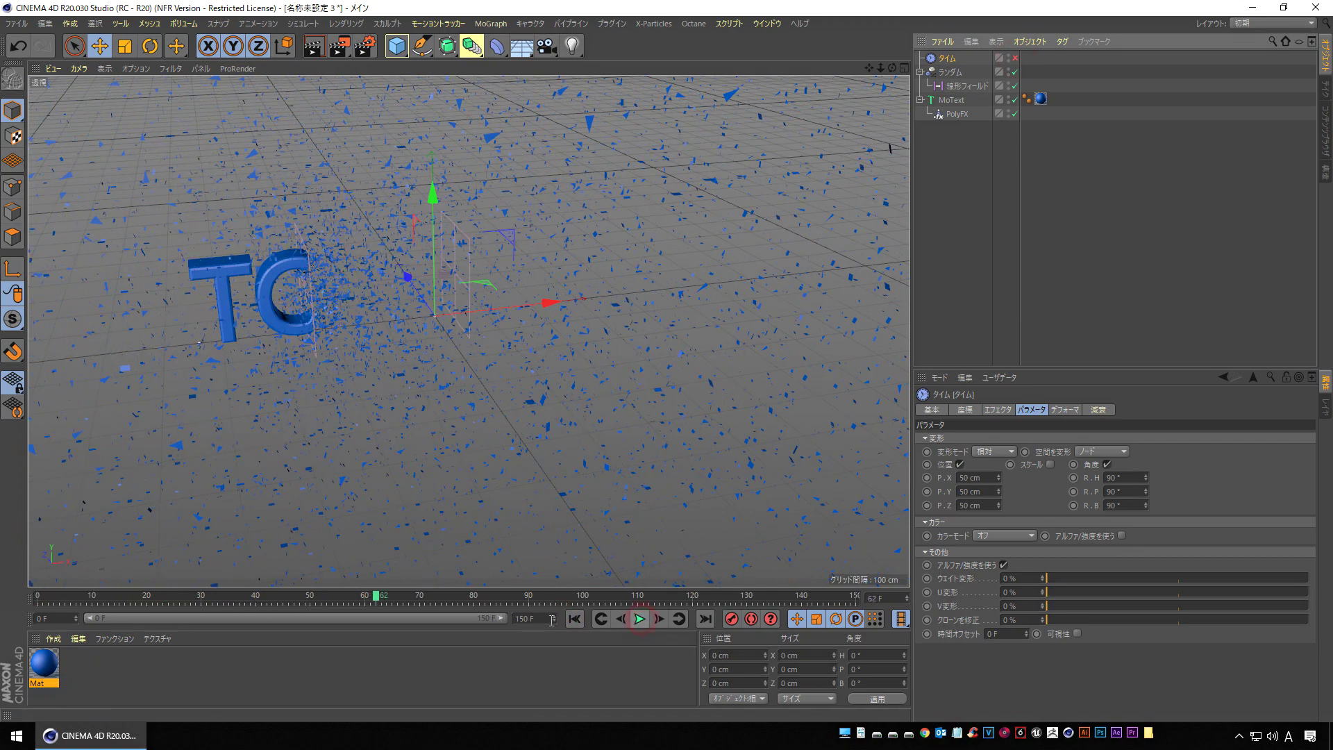
{"action": "left_click", "coordinate": [1016, 59]}
{"action": "left_click", "coordinate": [575, 619]}
{"action": "left_click", "coordinate": [637, 620]}
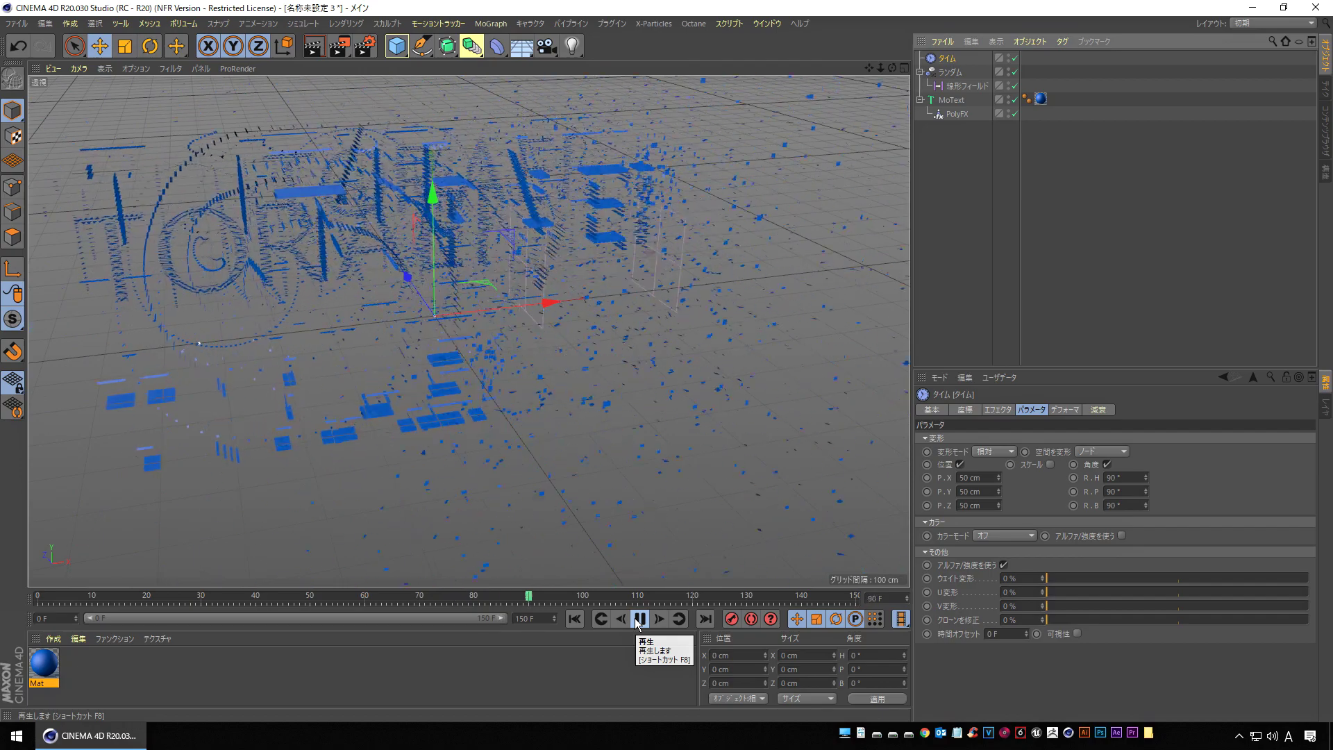
{"action": "left_click", "coordinate": [638, 622]}
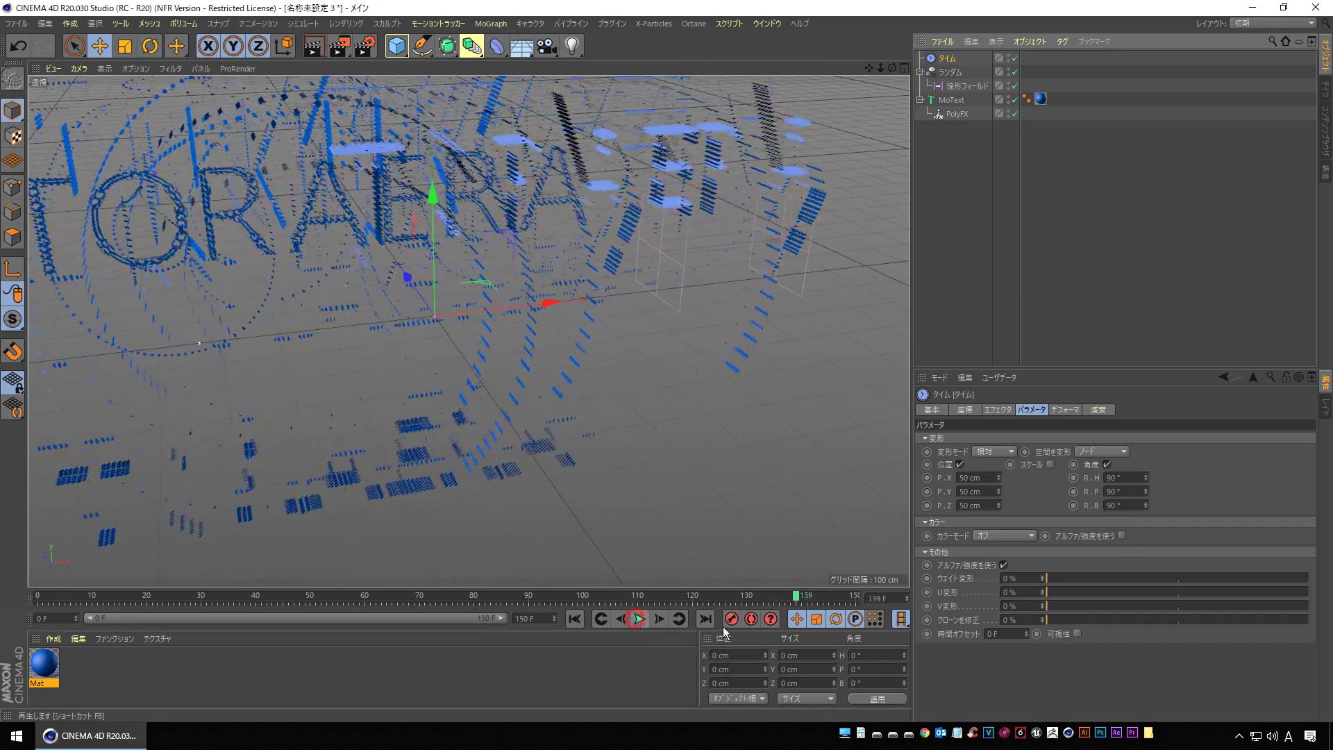
{"action": "mouse_move", "coordinate": [802, 601]}
{"action": "left_mouse_down"}
{"action": "mouse_move", "coordinate": [330, 585]}
{"action": "mouse_move", "coordinate": [368, 566]}
{"action": "mouse_move", "coordinate": [611, 568]}
{"action": "left_mouse_up"}
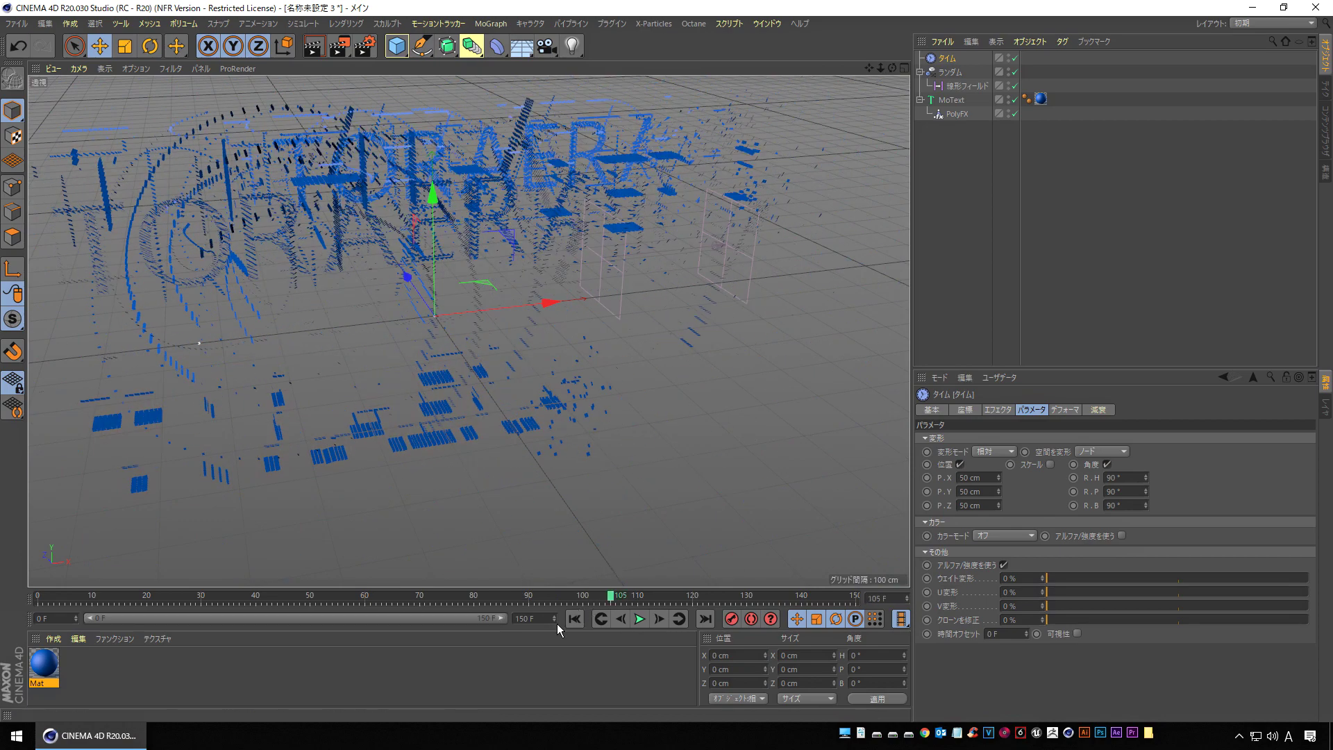
{"action": "left_click", "coordinate": [630, 623]}
{"action": "left_click", "coordinate": [635, 623]}
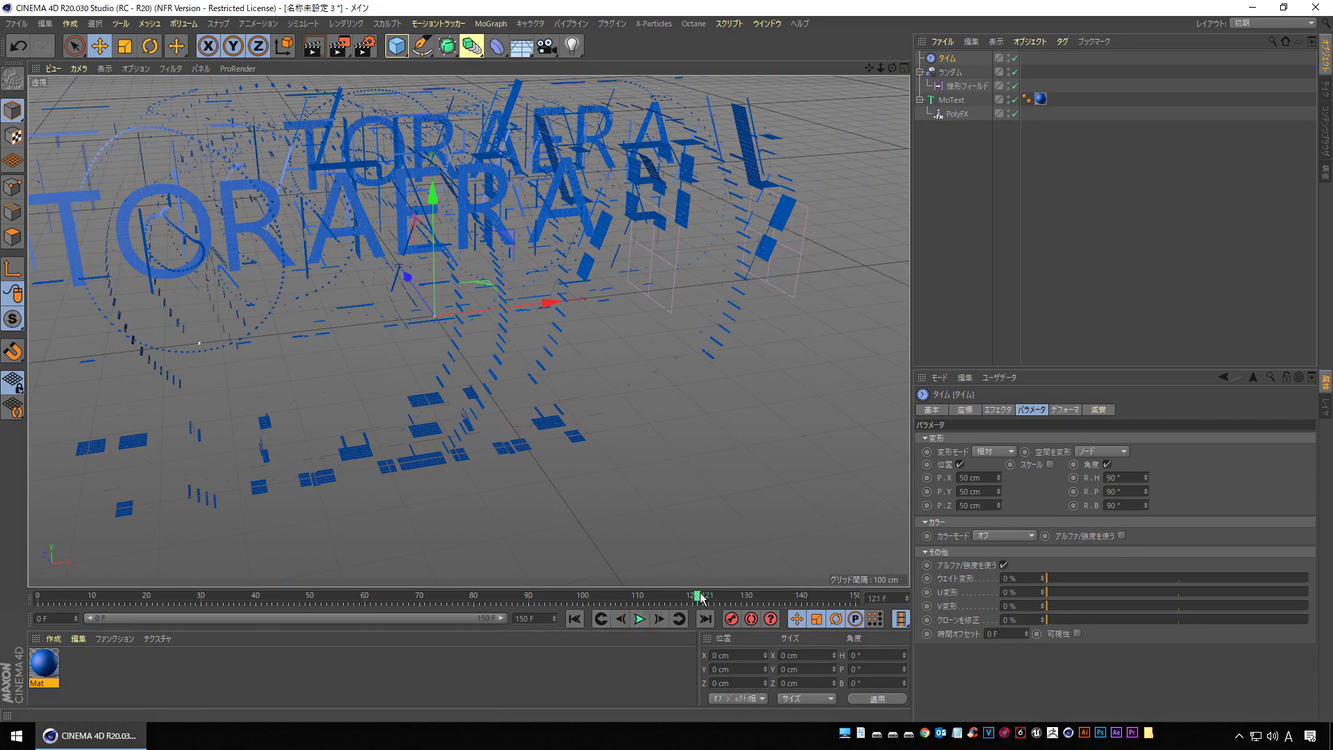
{"action": "left_click_drag", "start_coordinate": [697, 598], "coordinate": [474, 596]}
{"action": "left_click_drag", "start_coordinate": [439, 299], "coordinate": [505, 295], "text": "alt"}
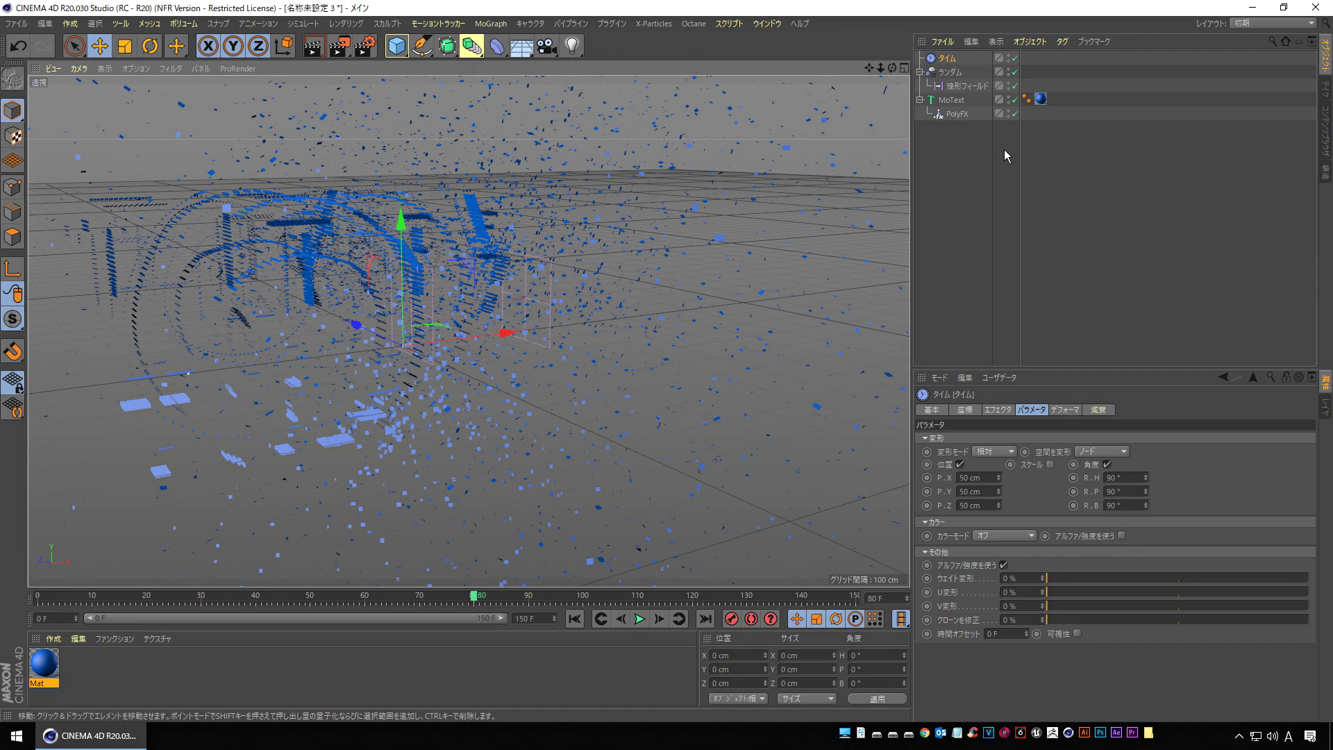
Add the Linear Field to the Time effector's Fields list and replay from frame 0.
{"action": "left_click", "coordinate": [950, 58]}
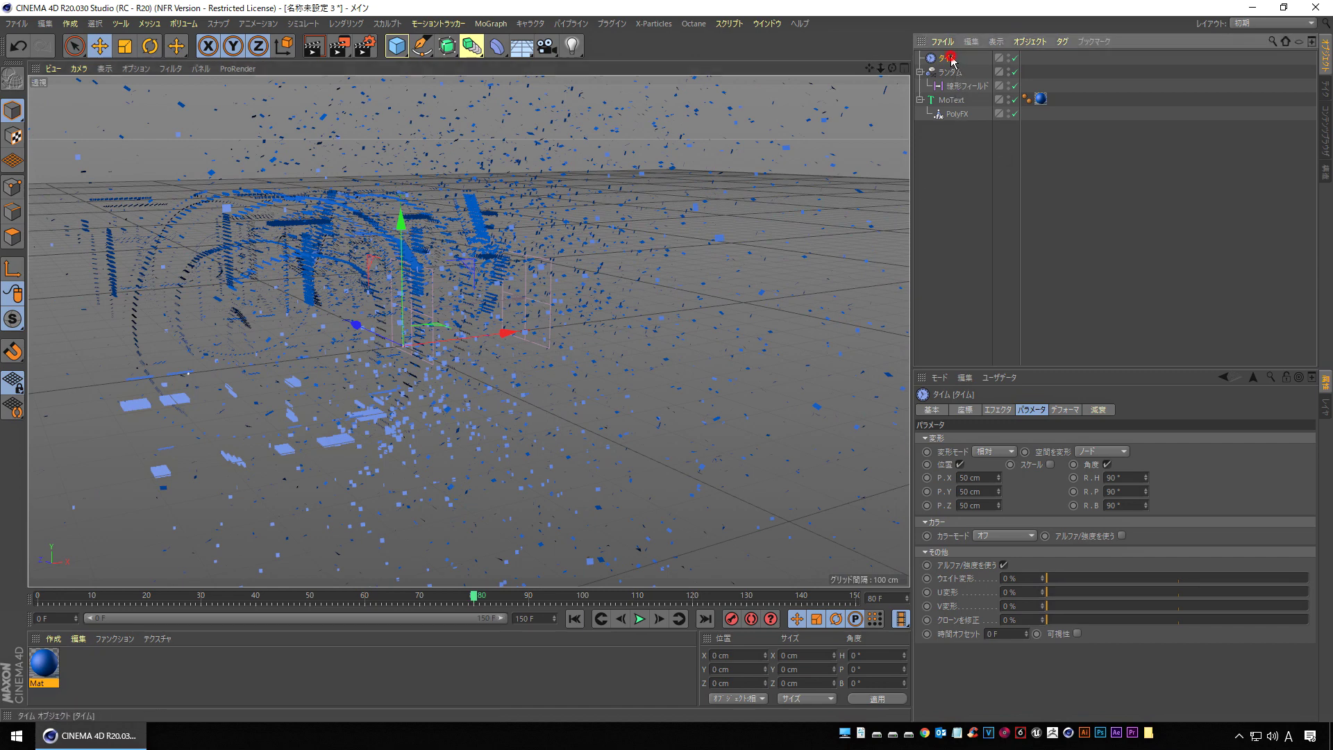
{"action": "left_click", "coordinate": [1098, 410]}
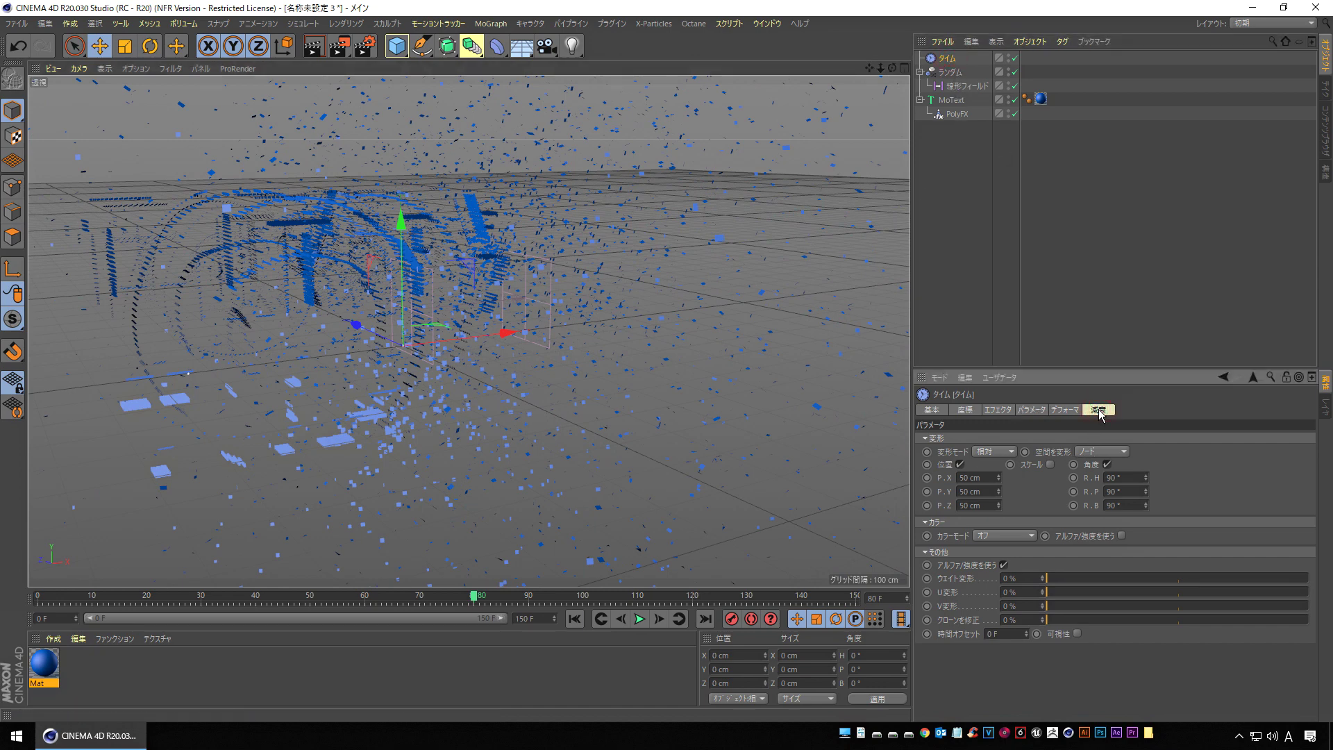
{"action": "left_click", "coordinate": [1098, 411]}
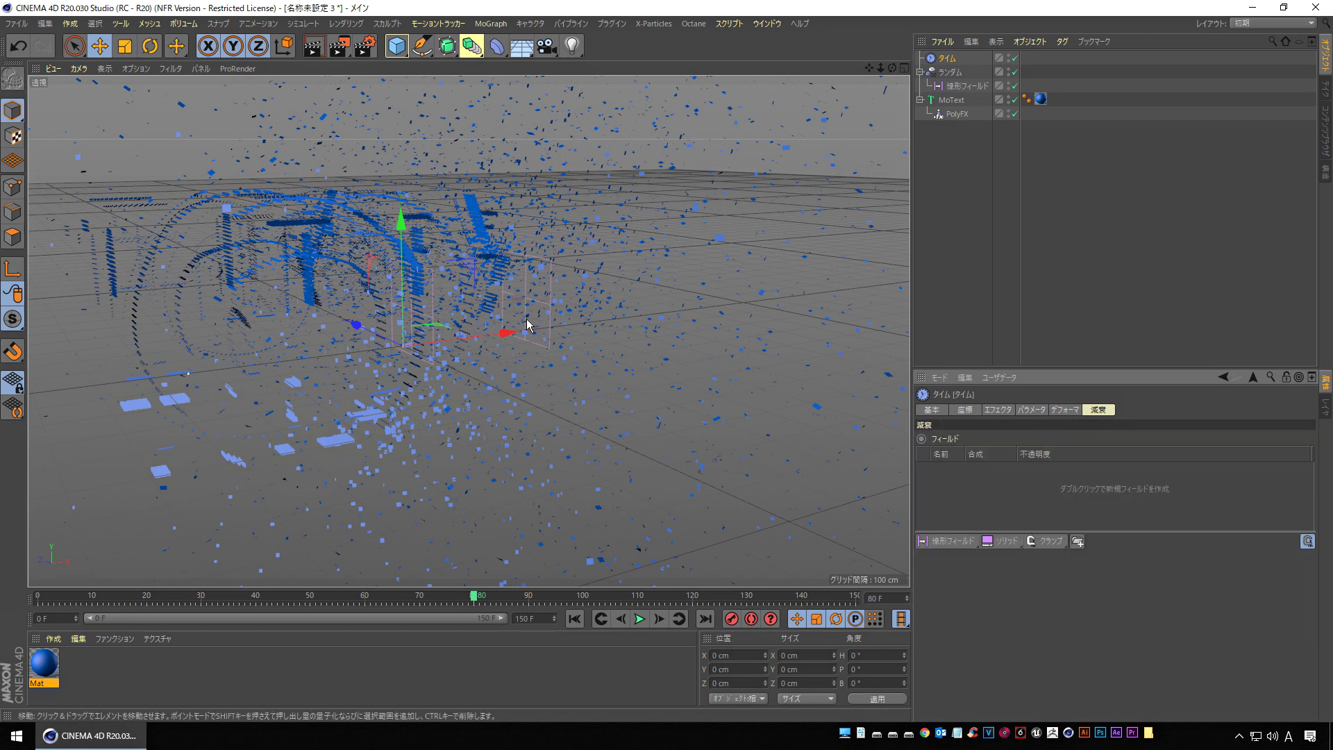
{"action": "left_click", "coordinate": [958, 89]}
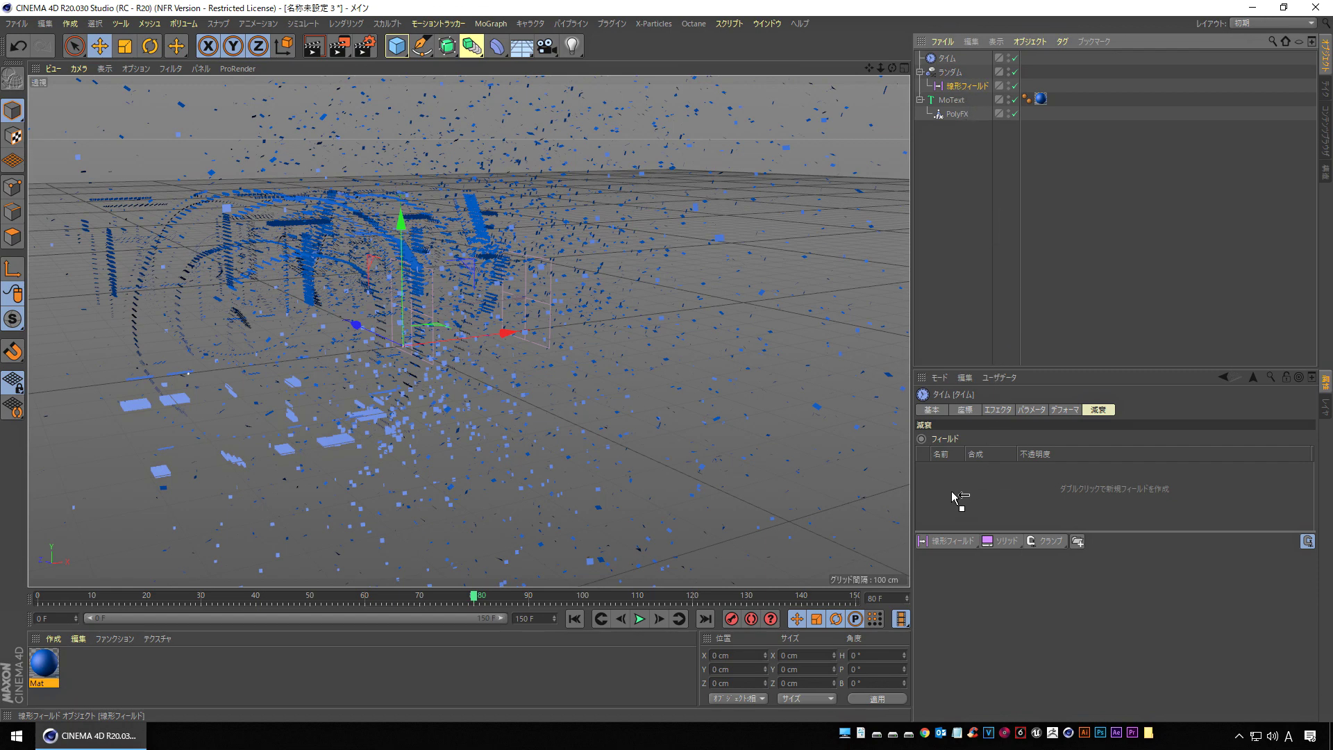
{"action": "left_click_drag", "start_coordinate": [953, 495], "coordinate": [954, 500]}
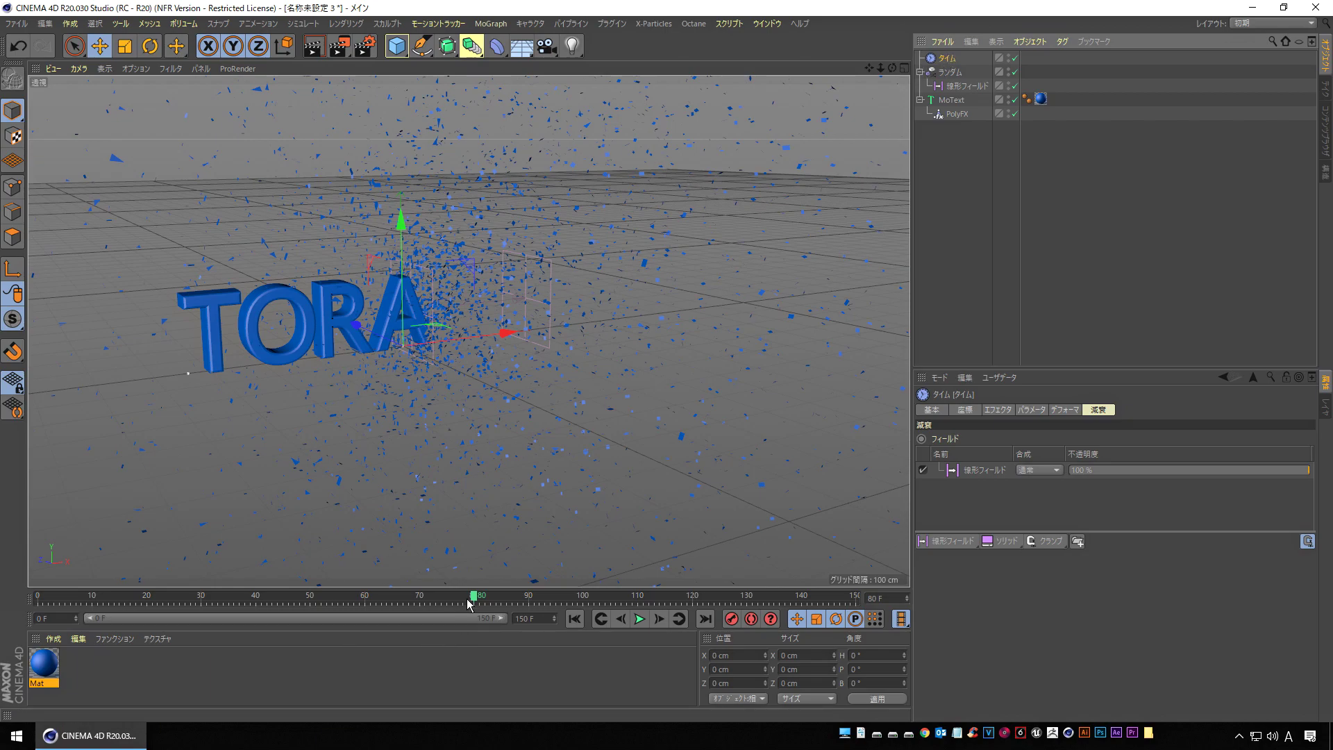
{"action": "mouse_move", "coordinate": [475, 599]}
{"action": "left_mouse_down"}
{"action": "mouse_move", "coordinate": [10, 576]}
{"action": "mouse_move", "coordinate": [635, 556]}
{"action": "mouse_move", "coordinate": [40, 570]}
{"action": "left_mouse_up"}
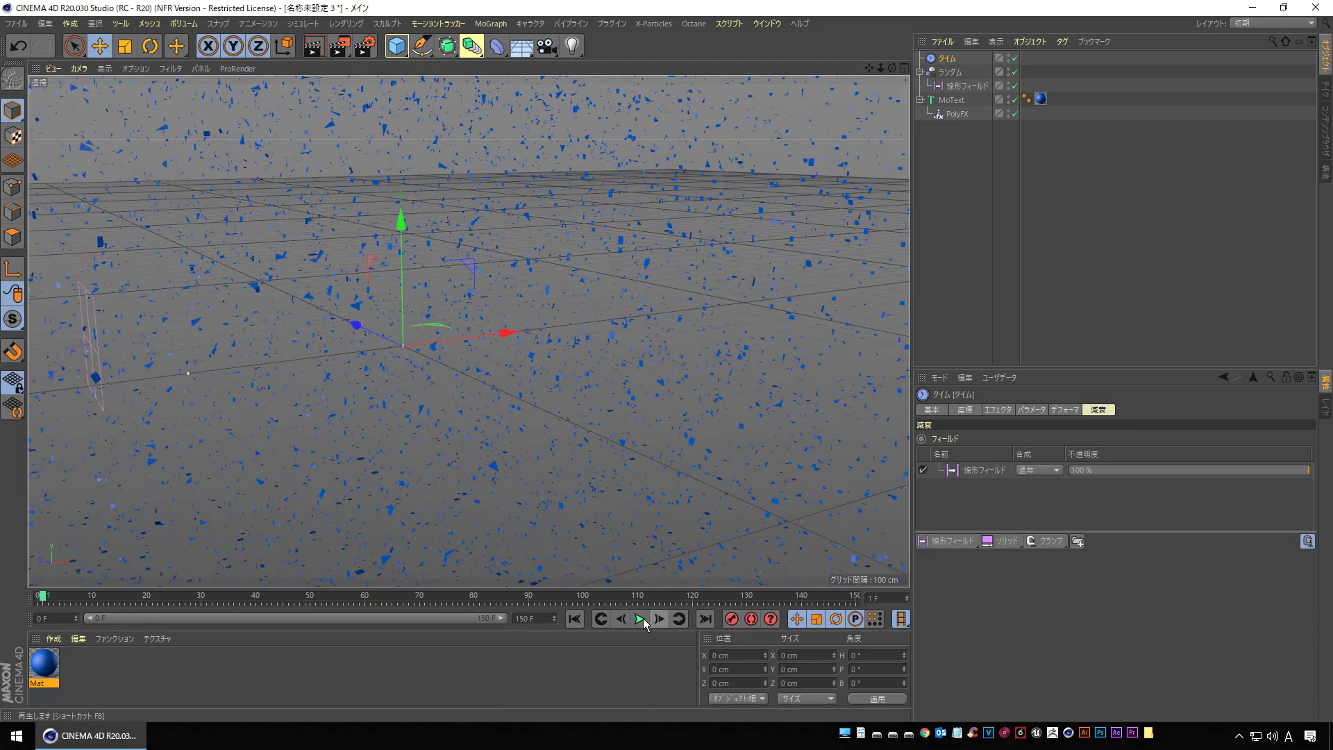
{"action": "left_click", "coordinate": [642, 620]}
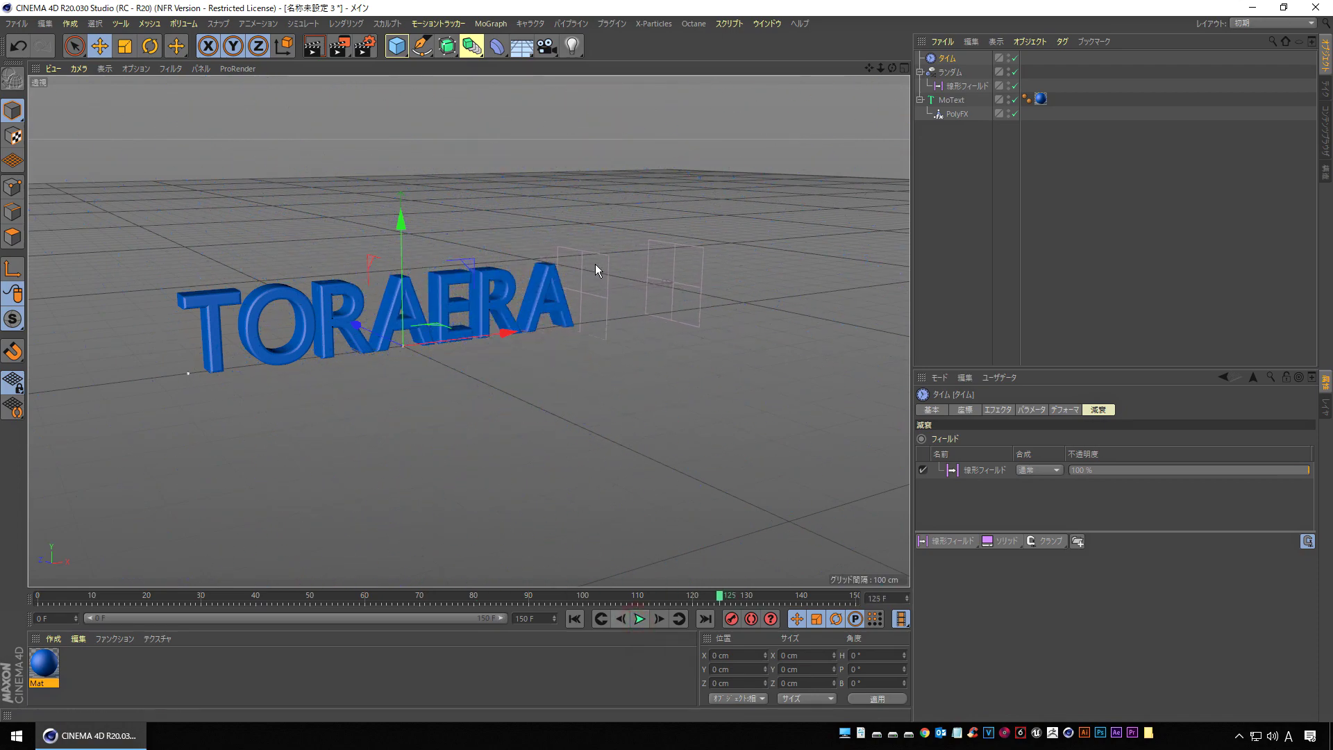
Add a camera, look through it, and set its H and P rotation to 0.
{"action": "left_click", "coordinate": [547, 46]}
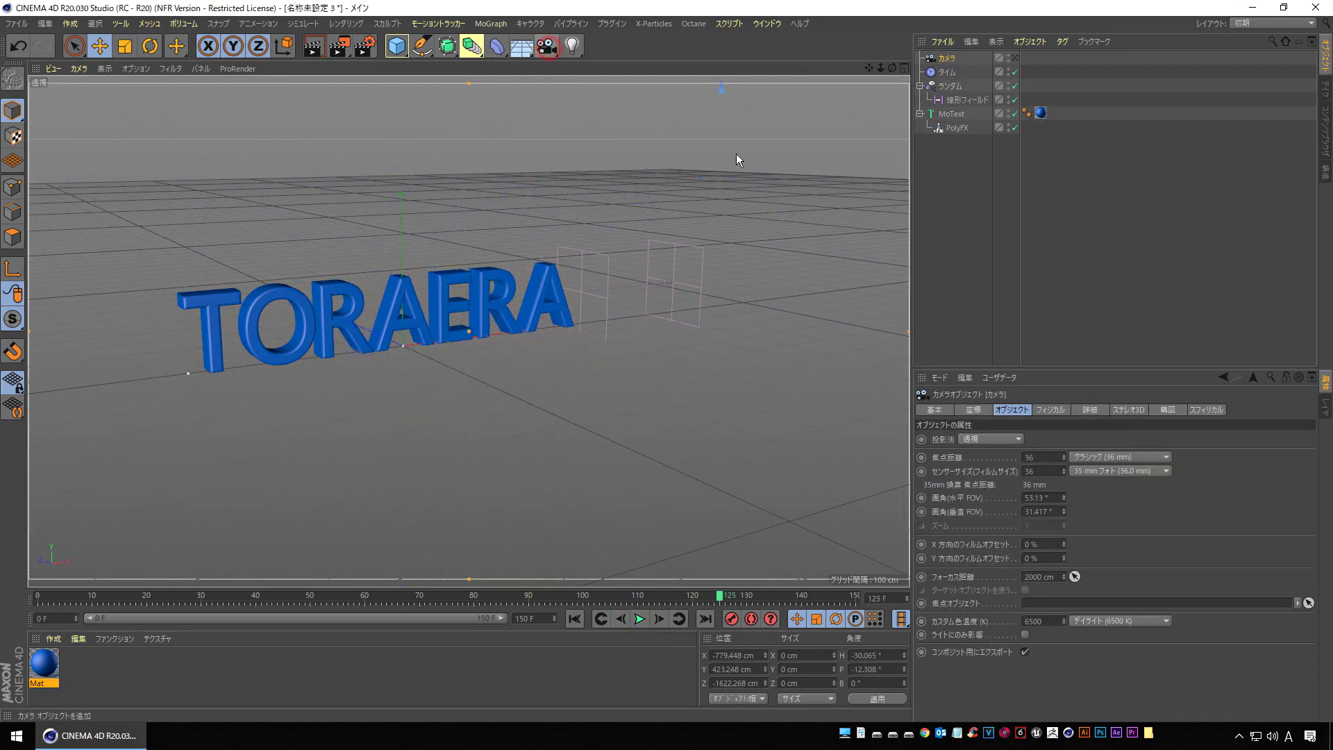
{"action": "left_click", "coordinate": [1015, 60]}
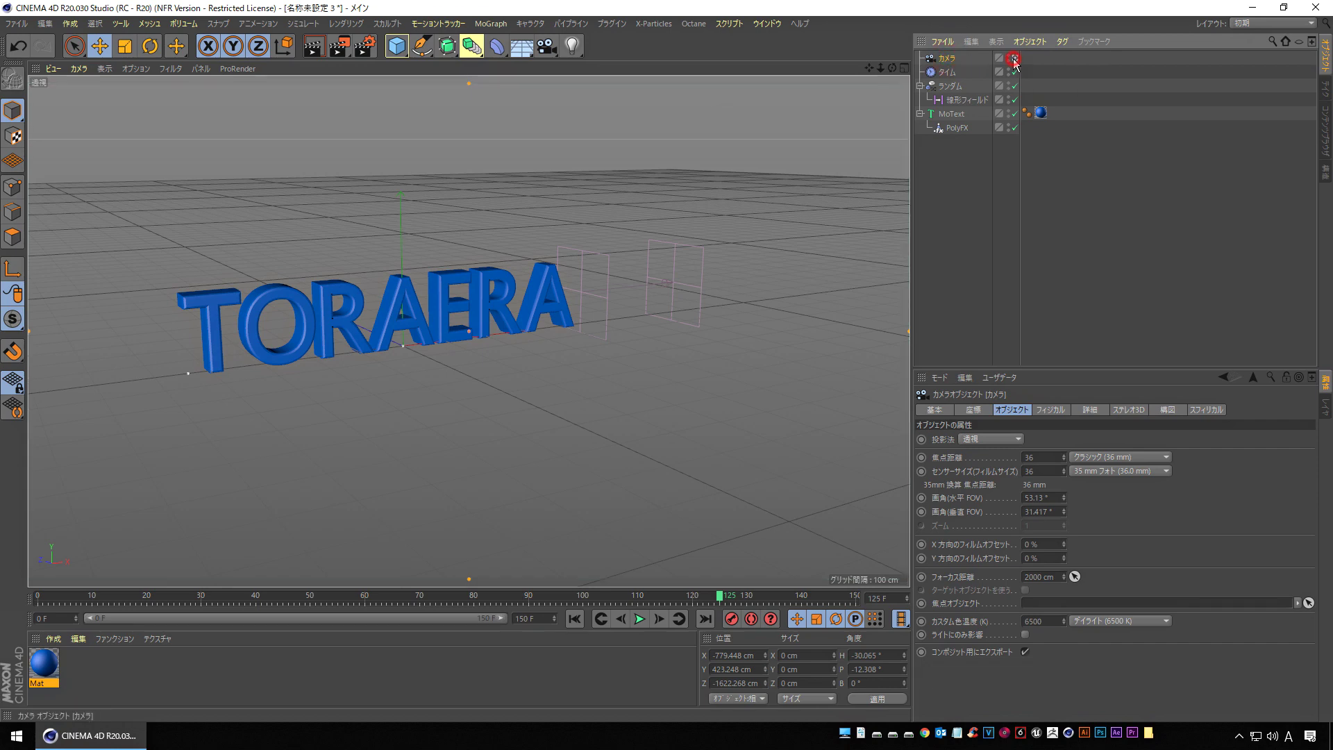
{"action": "left_click", "coordinate": [894, 657]}
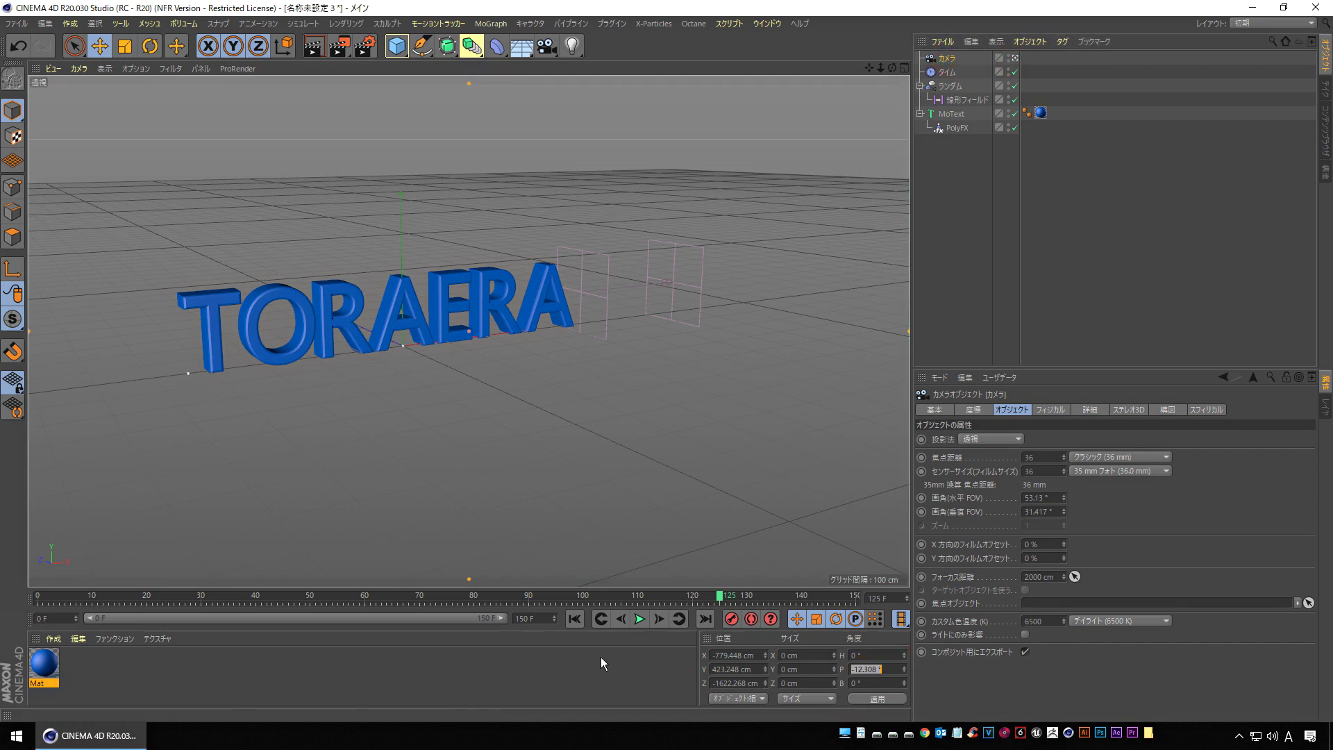
{"action": "type", "text": "0"}
{"action": "key", "text": "Tab"}
{"action": "type", "text": "0"}
{"action": "key", "text": "Return"}
Pan and zoom the camera to centre TORAERA, then scrub back to frame 0.
{"action": "mouse_move", "coordinate": [401, 310]}
{"action": "middle_mouse_down"}
{"action": "mouse_move", "coordinate": [77, 229]}
{"action": "mouse_move", "coordinate": [157, 247]}
{"action": "mouse_move", "coordinate": [106, 229]}
{"action": "middle_mouse_up"}
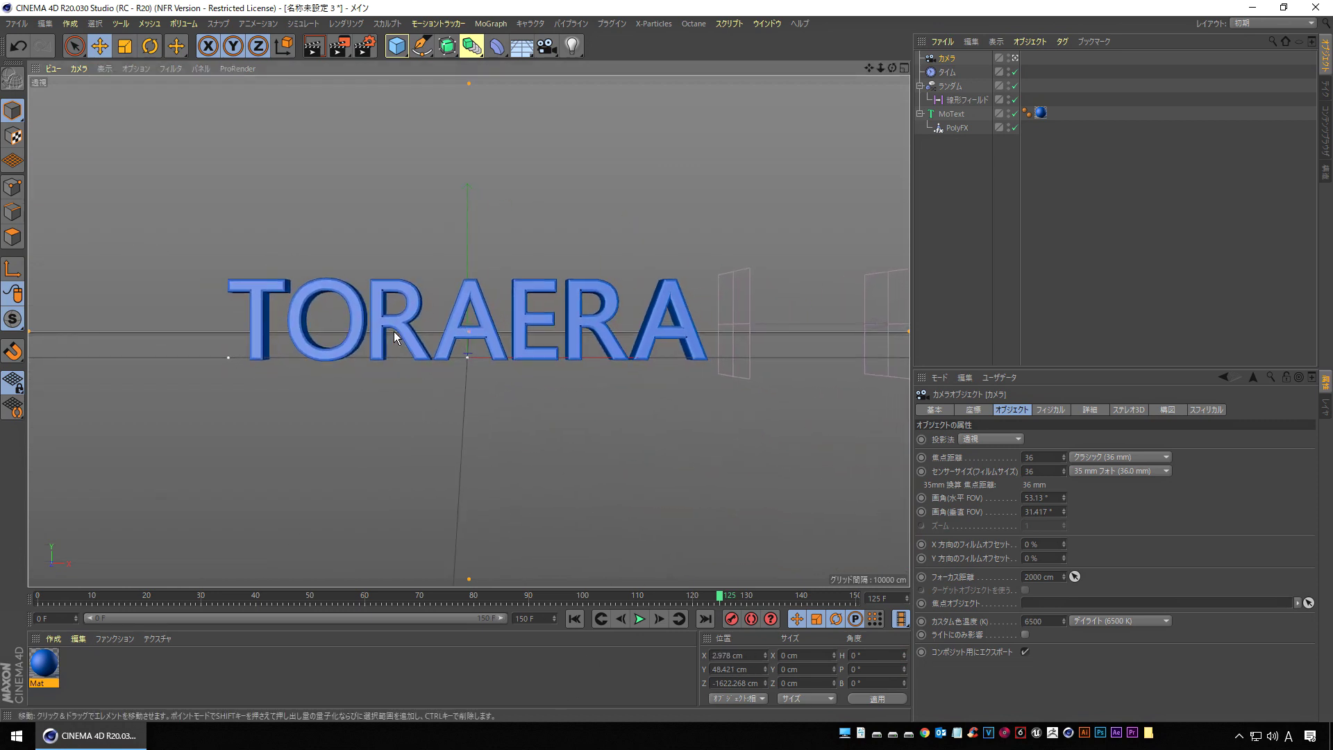
{"action": "scroll", "coordinate": [381, 337], "scroll_direction": "up", "scroll_amount": 2}
{"action": "scroll", "coordinate": [493, 337], "scroll_direction": "up", "scroll_amount": 1}
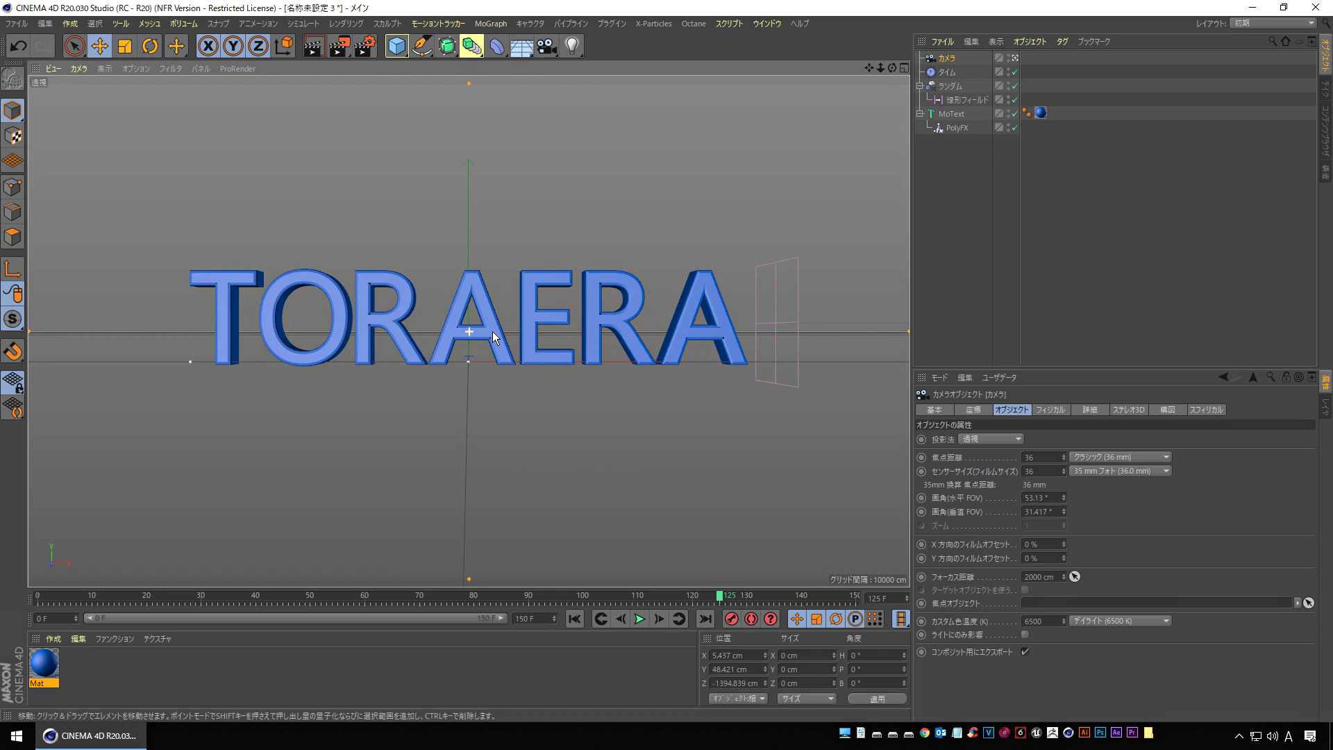
{"action": "middle_click_drag", "start_coordinate": [493, 336], "coordinate": [494, 337]}
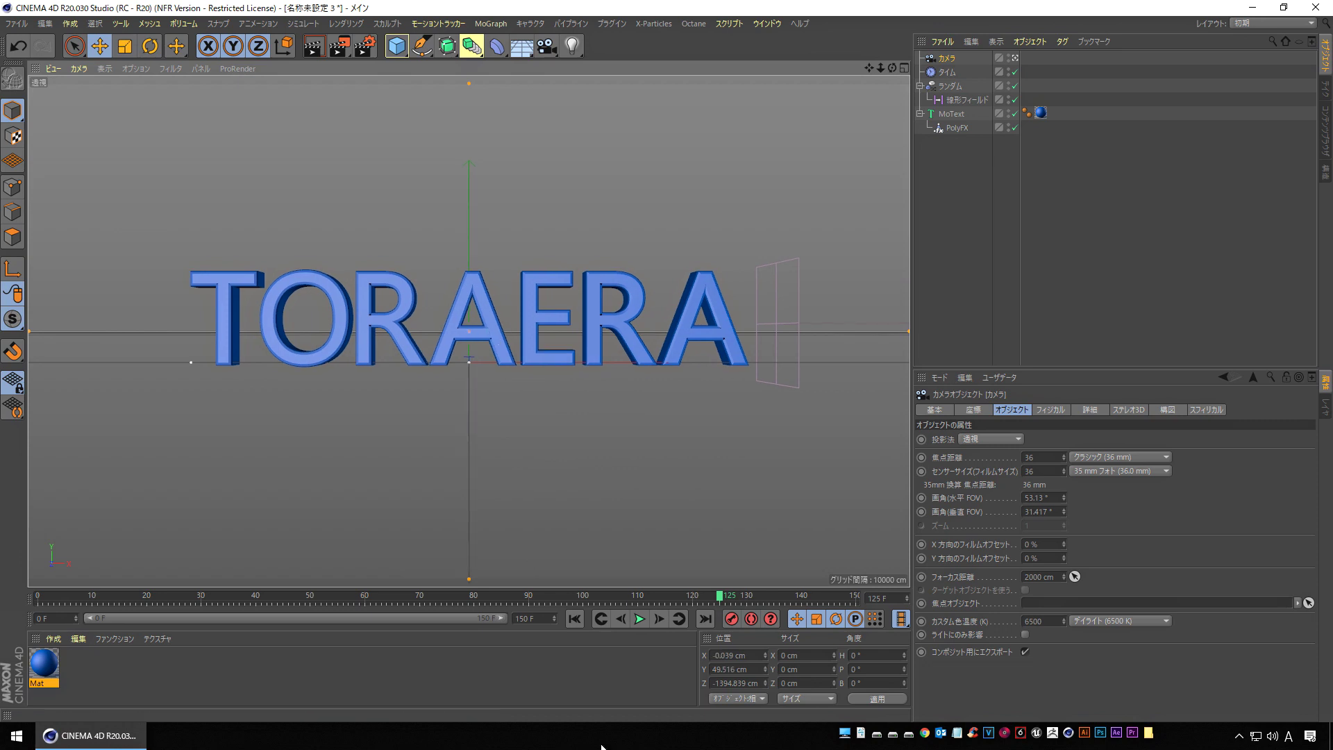
{"action": "mouse_move", "coordinate": [721, 601]}
{"action": "left_mouse_down"}
{"action": "mouse_move", "coordinate": [643, 595]}
{"action": "mouse_move", "coordinate": [750, 617]}
{"action": "left_mouse_up"}
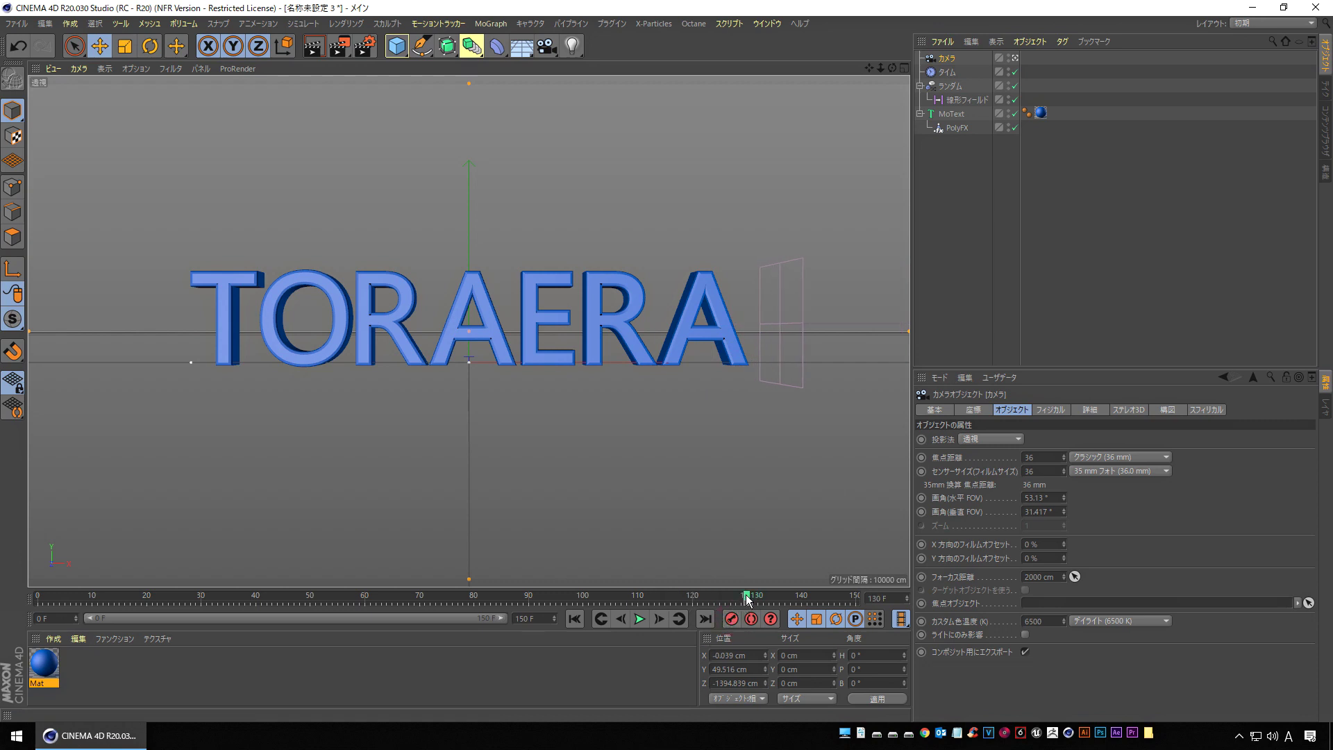
{"action": "left_click_drag", "start_coordinate": [668, 603], "coordinate": [2, 568]}
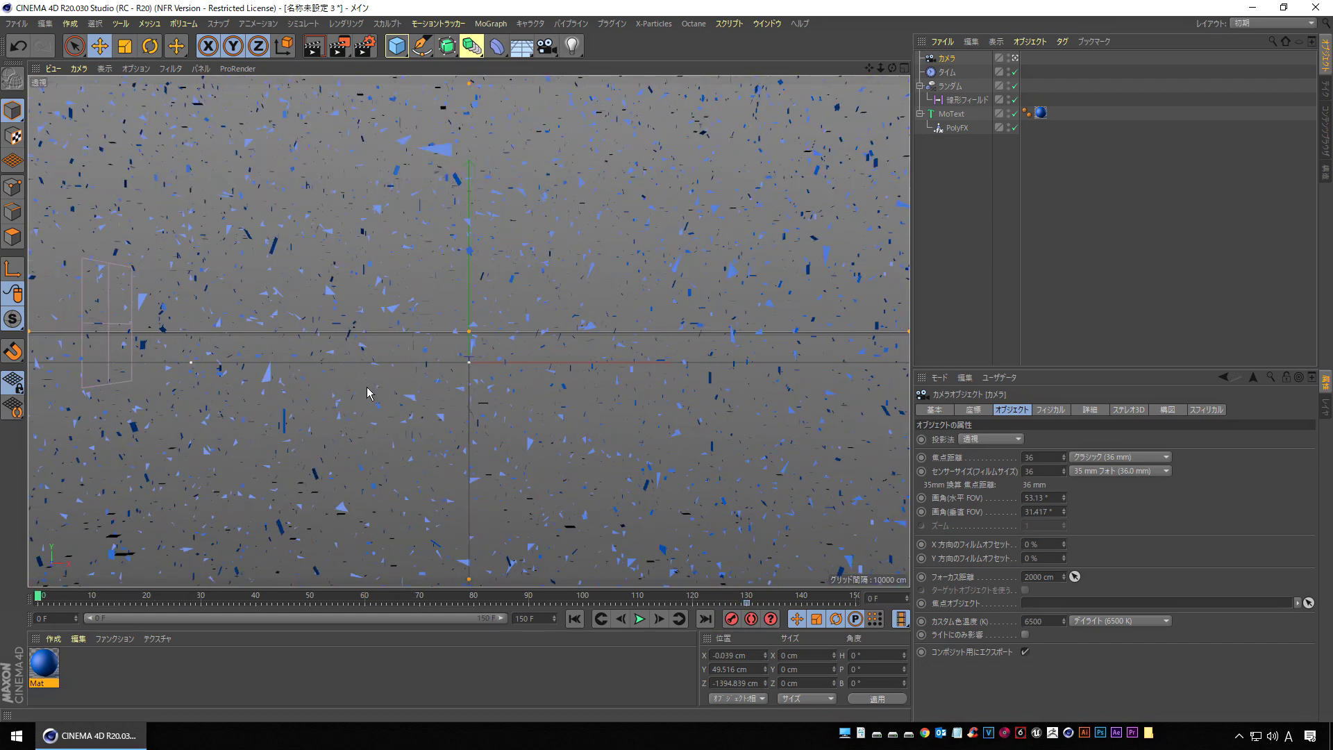
Disable PolyFX so TORAERA stays solid, viewed from an angled close-up.
{"action": "left_click", "coordinate": [1015, 128]}
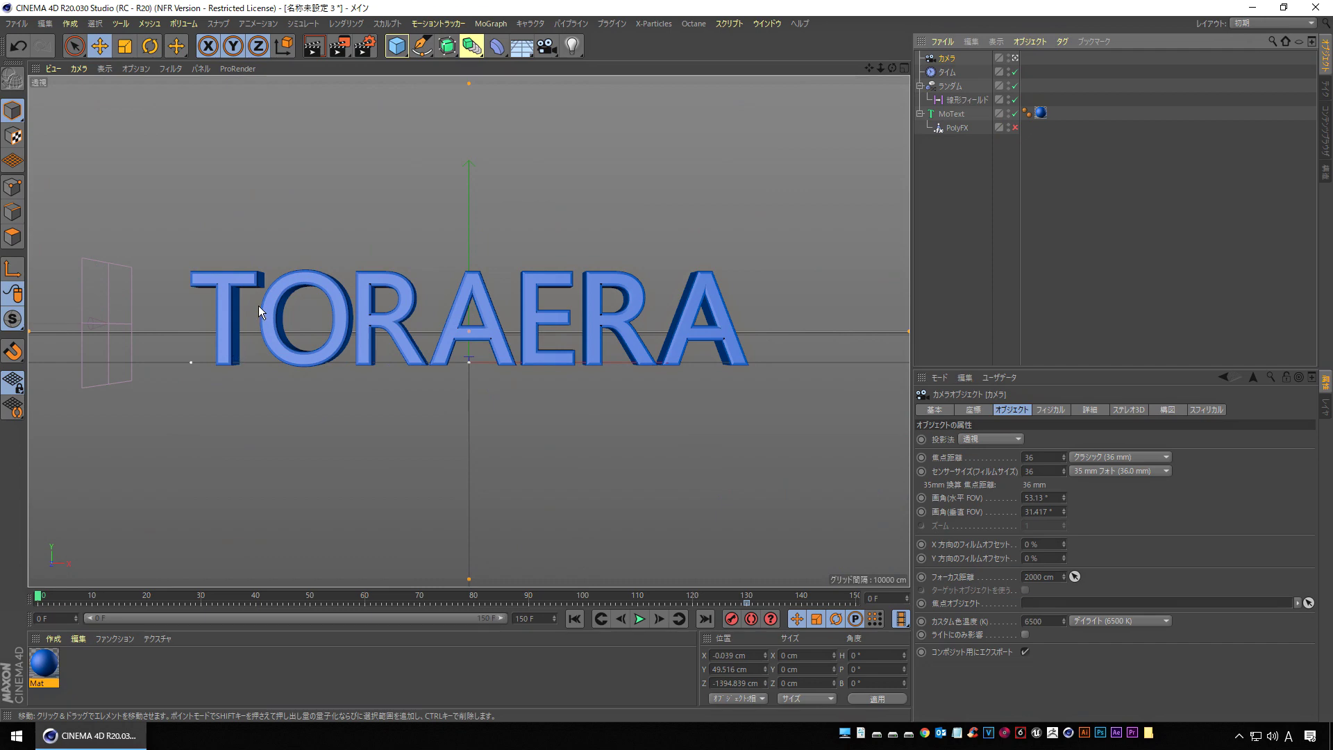
{"action": "left_click_drag", "start_coordinate": [258, 306], "coordinate": [423, 307], "text": "alt"}
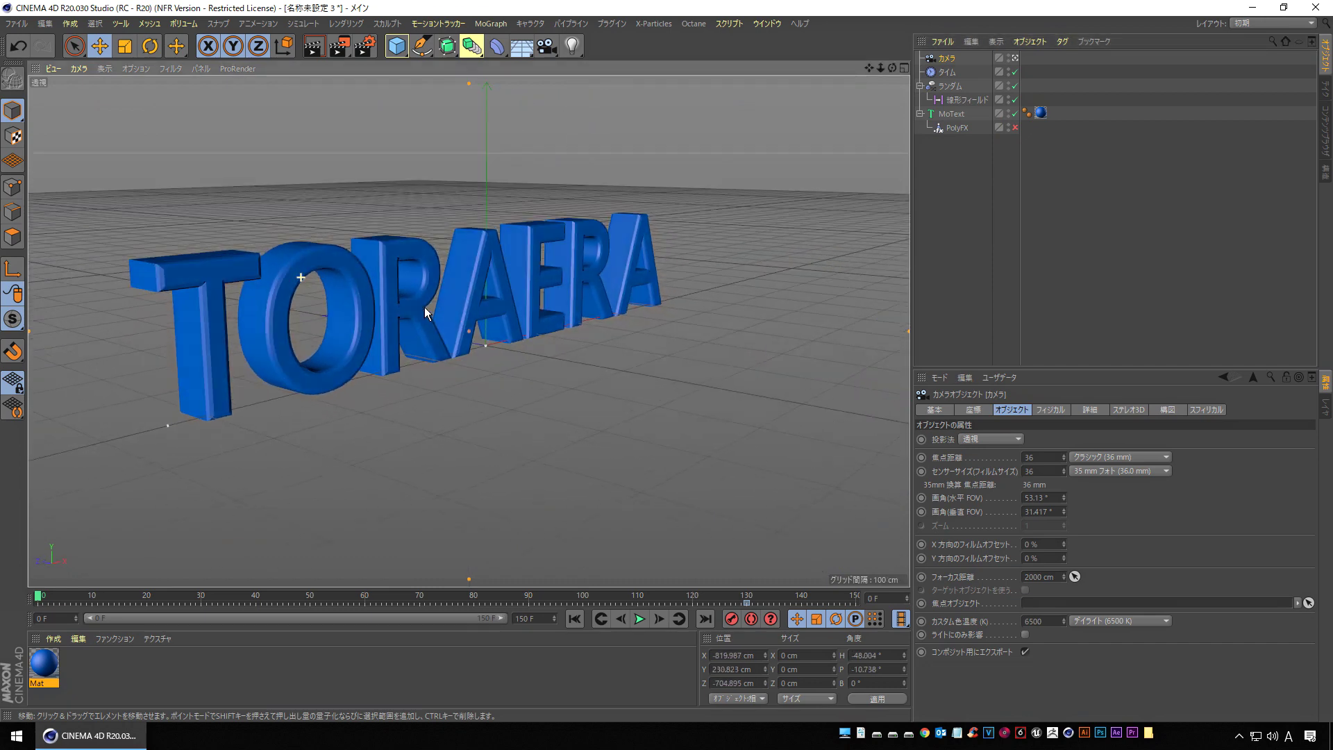
{"action": "middle_click_drag", "start_coordinate": [336, 289], "coordinate": [372, 306], "text": "alt"}
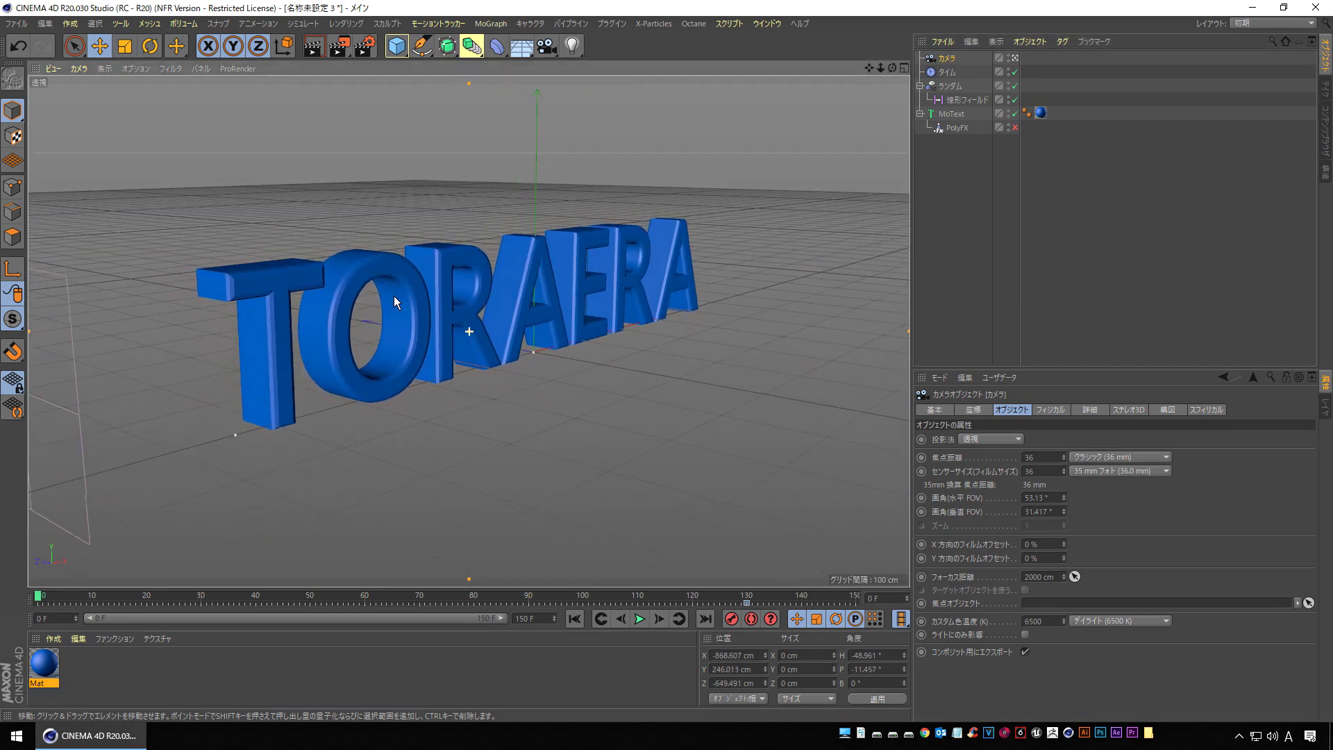
{"action": "scroll", "coordinate": [373, 306], "scroll_direction": "up", "scroll_amount": 2}
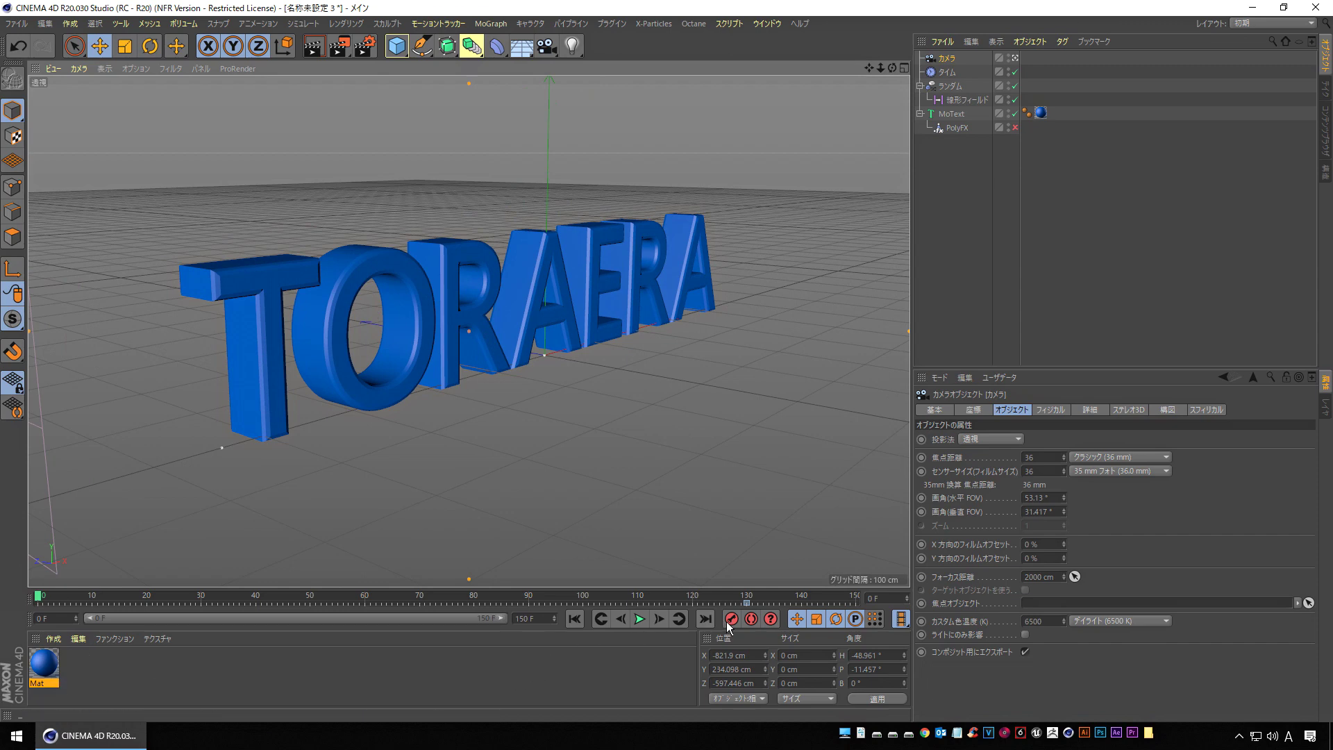
Preview the solid-text animation from frame 0, then add a Light object.
{"action": "left_click", "coordinate": [639, 619]}
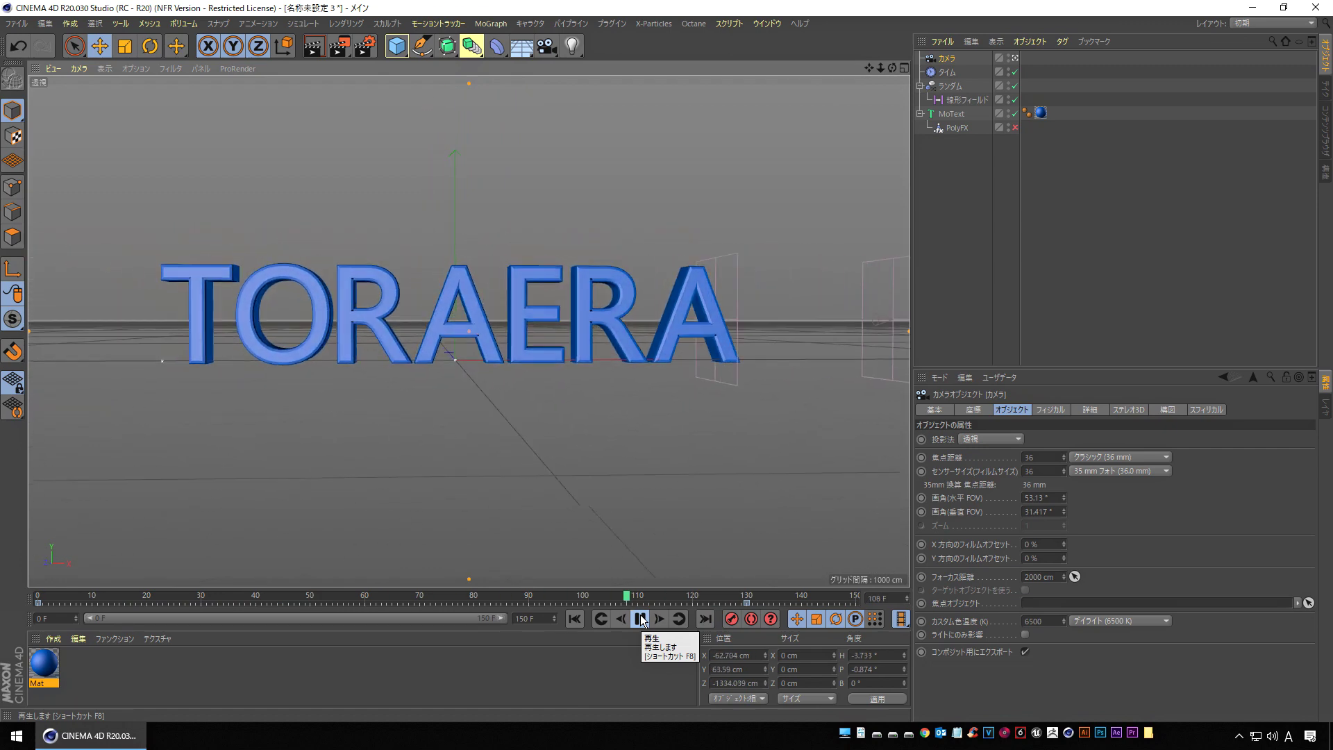
{"action": "left_click", "coordinate": [641, 619]}
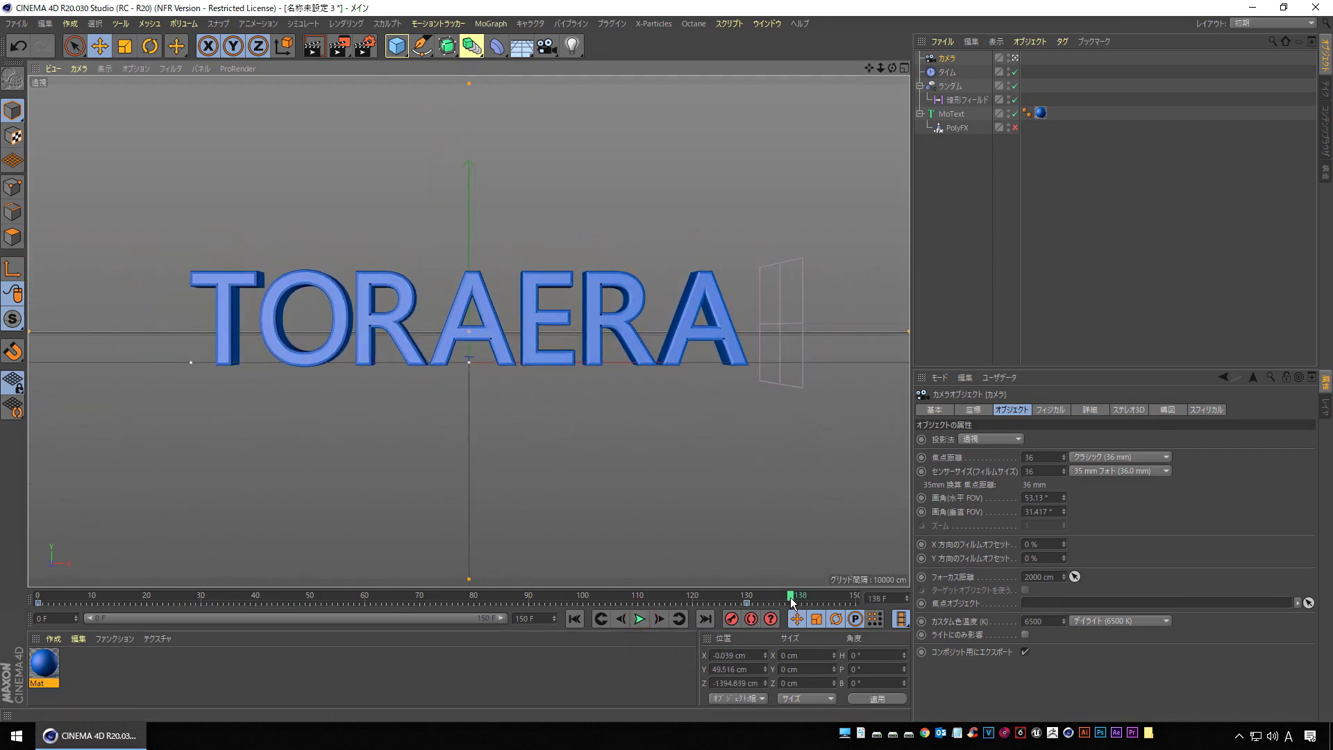
{"action": "left_click_drag", "start_coordinate": [791, 602], "coordinate": [38, 597]}
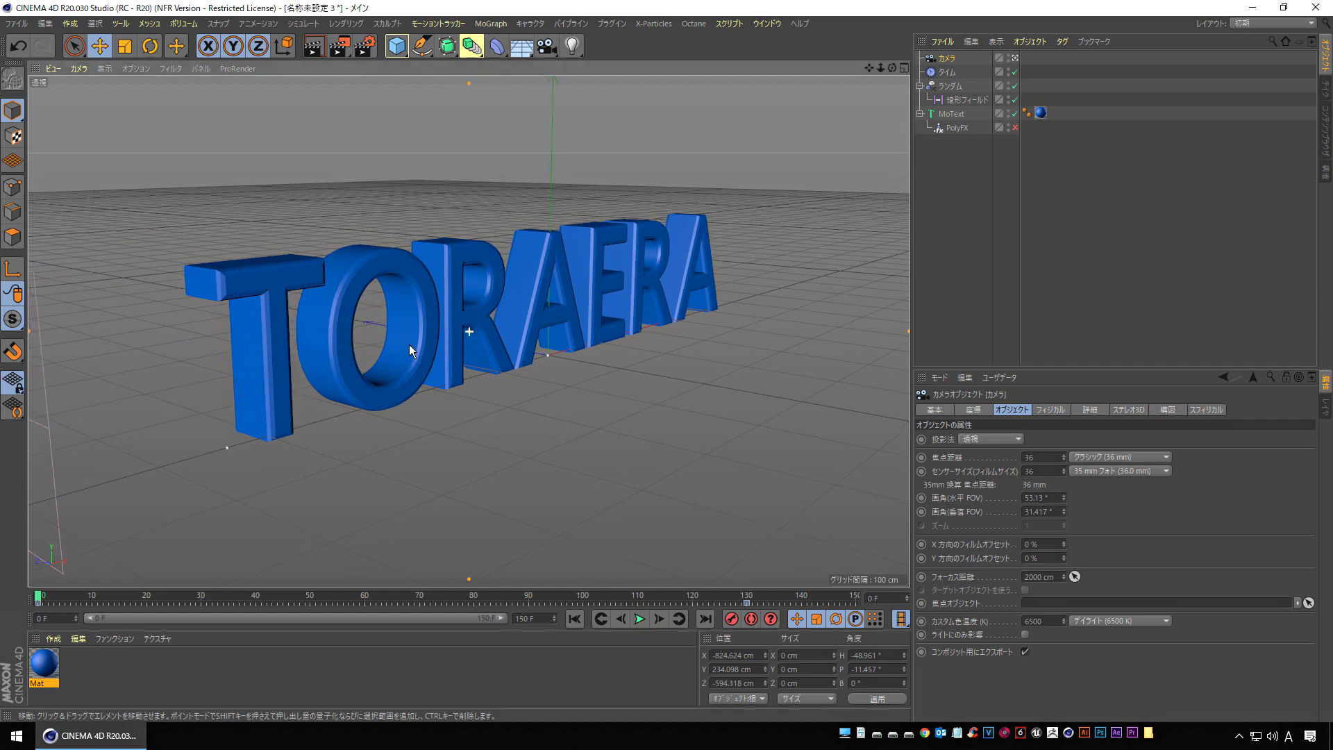
{"action": "middle_click_drag", "start_coordinate": [407, 344], "coordinate": [423, 346], "text": "alt"}
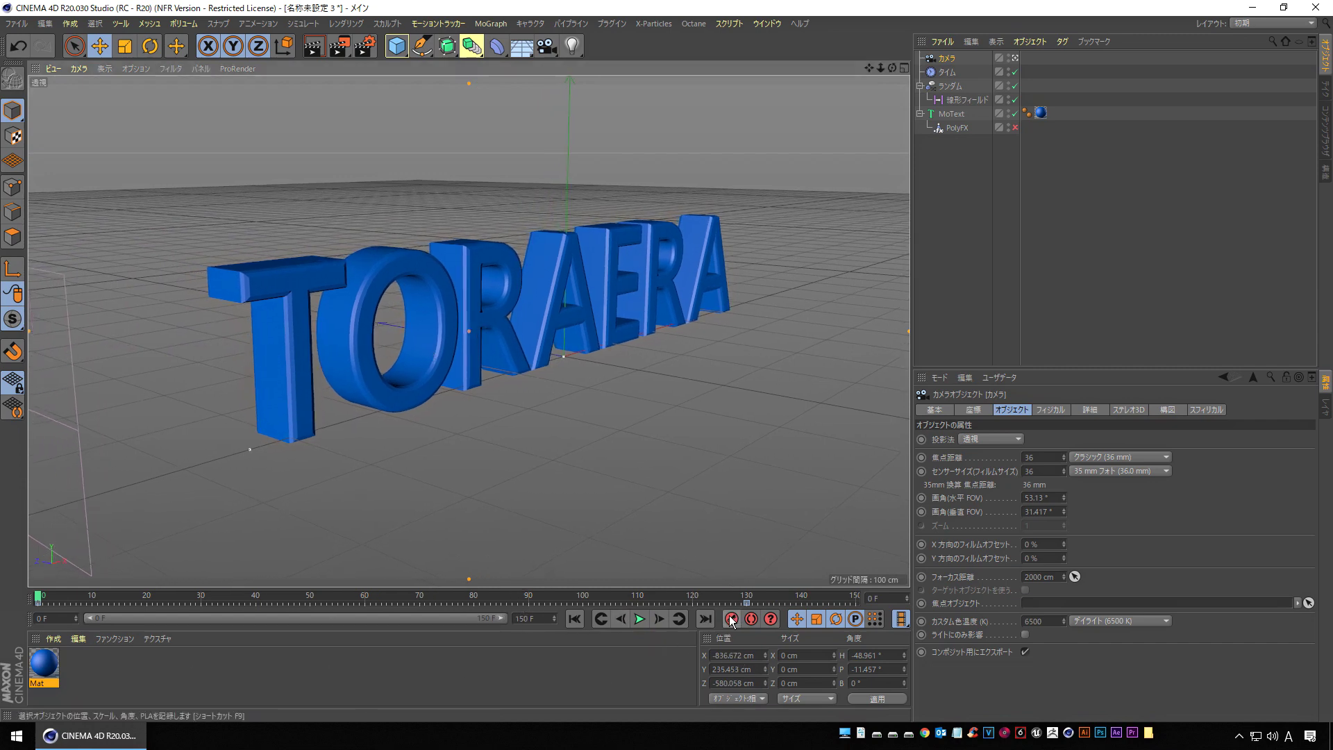
{"action": "left_click", "coordinate": [640, 619]}
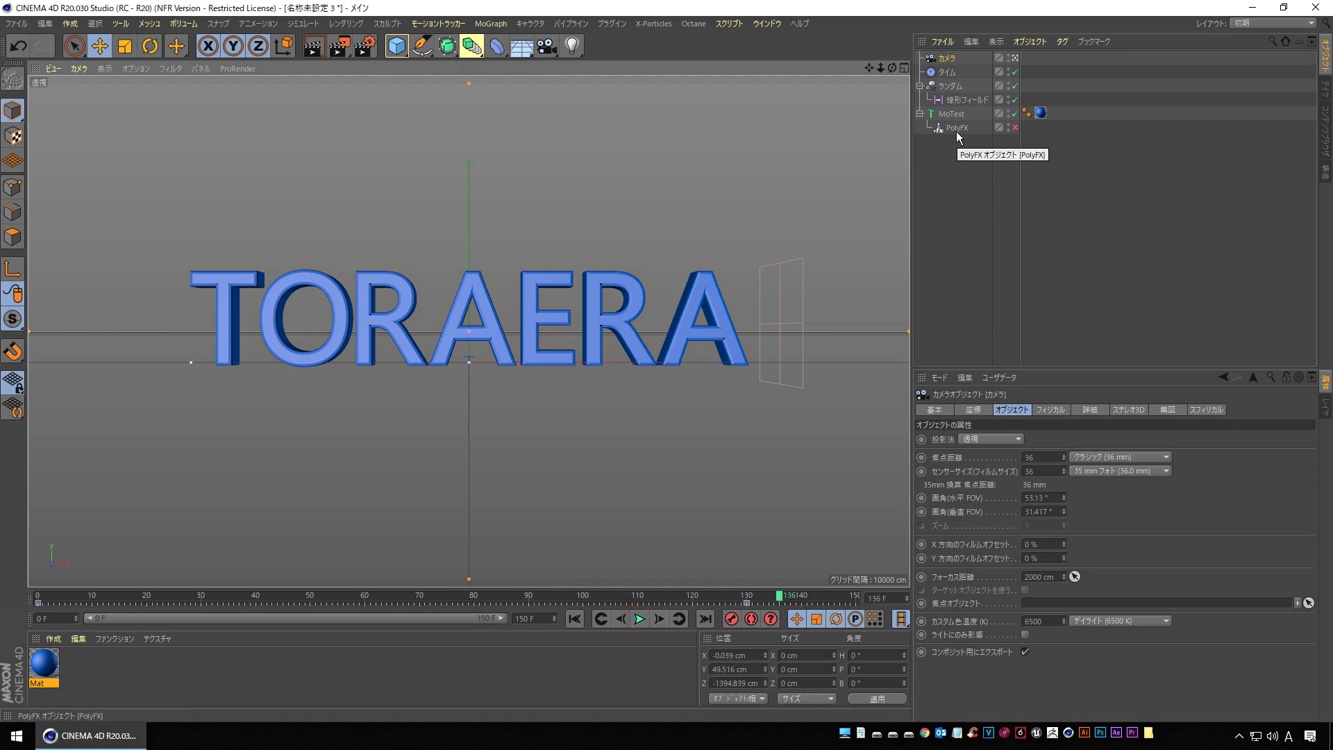
{"action": "left_click", "coordinate": [572, 47]}
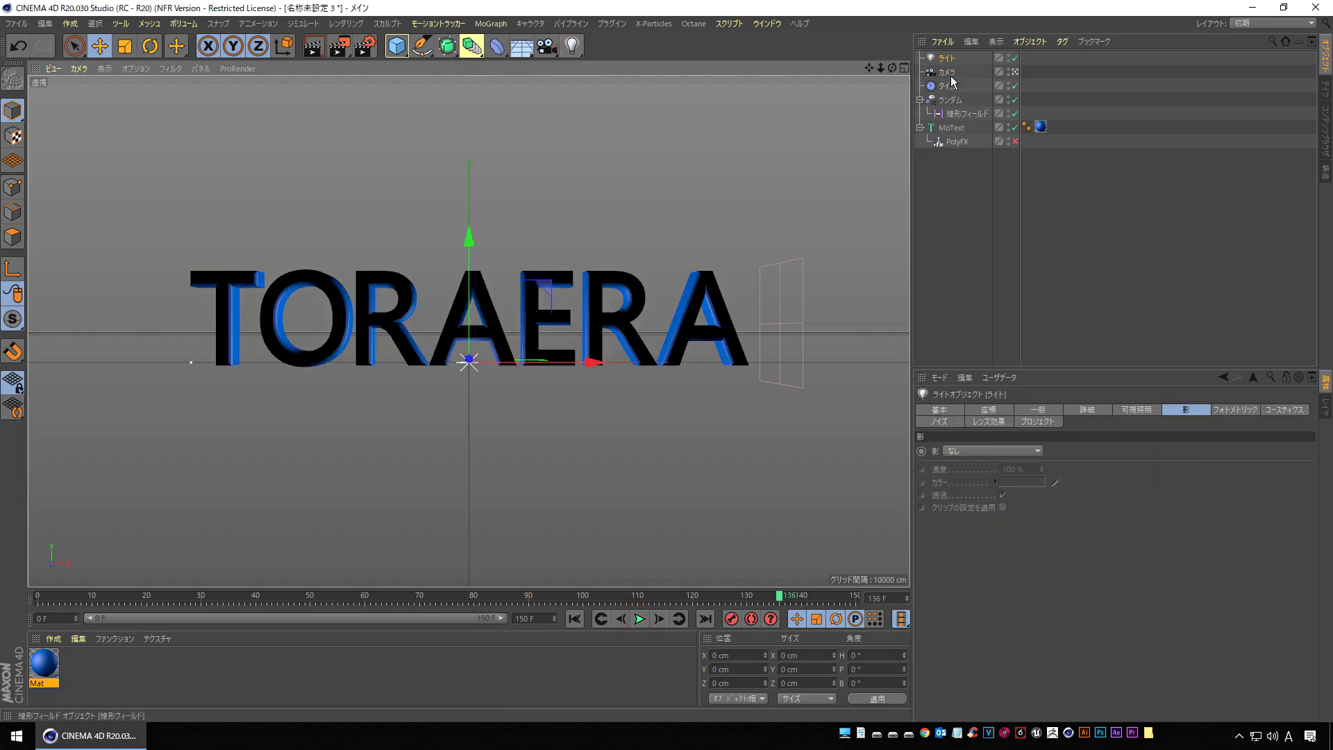
Position the light above and in front of TORAERA with Area shadows.
{"action": "left_click_drag", "start_coordinate": [470, 362], "coordinate": [409, 265], "text": "alt"}
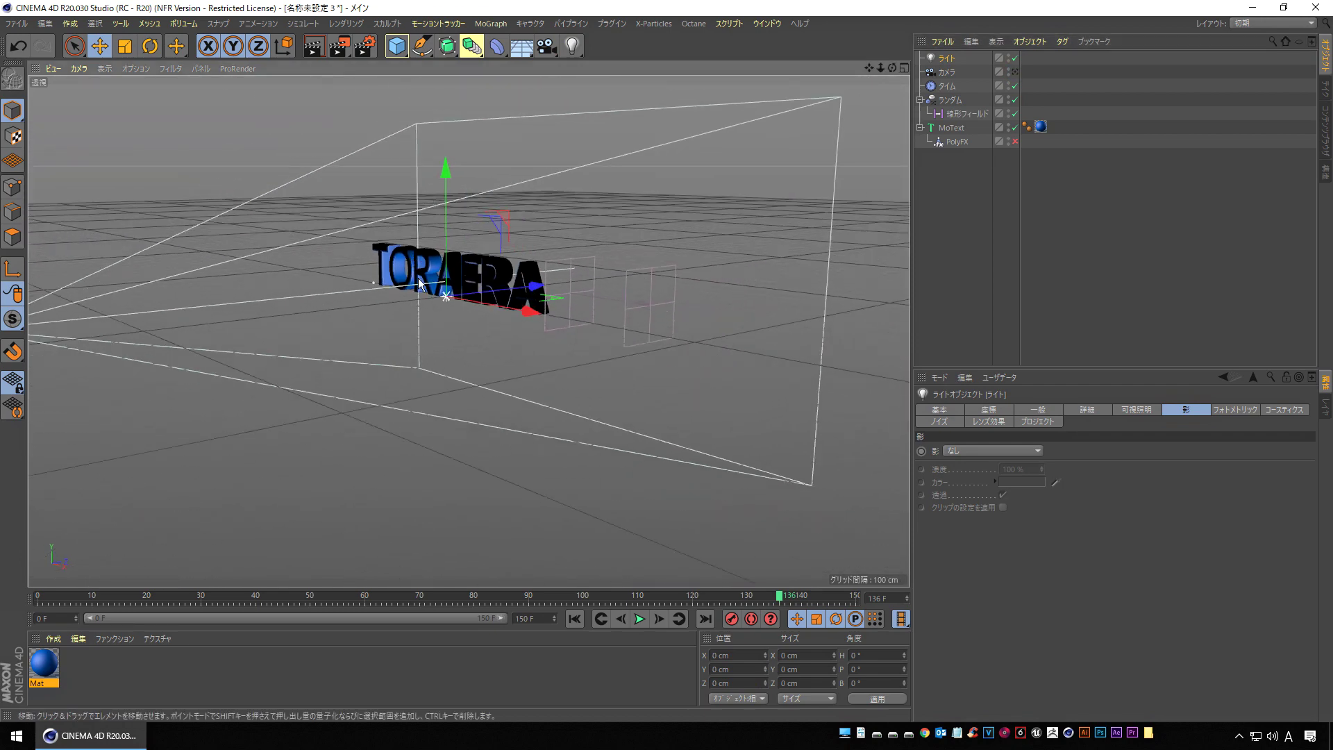
{"action": "left_click_drag", "start_coordinate": [537, 294], "coordinate": [302, 325]}
{"action": "left_click_drag", "start_coordinate": [197, 278], "coordinate": [186, 63]}
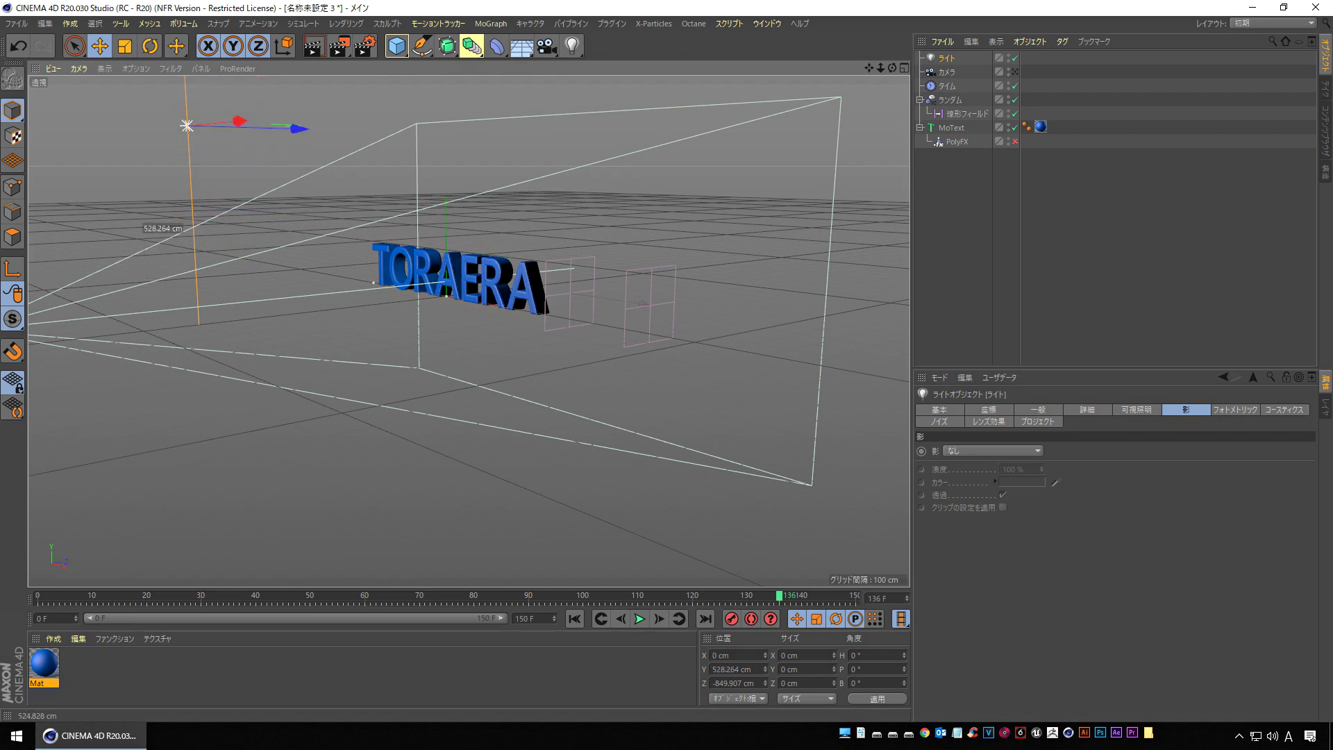
{"action": "left_click_drag", "start_coordinate": [285, 339], "coordinate": [453, 324], "text": "alt"}
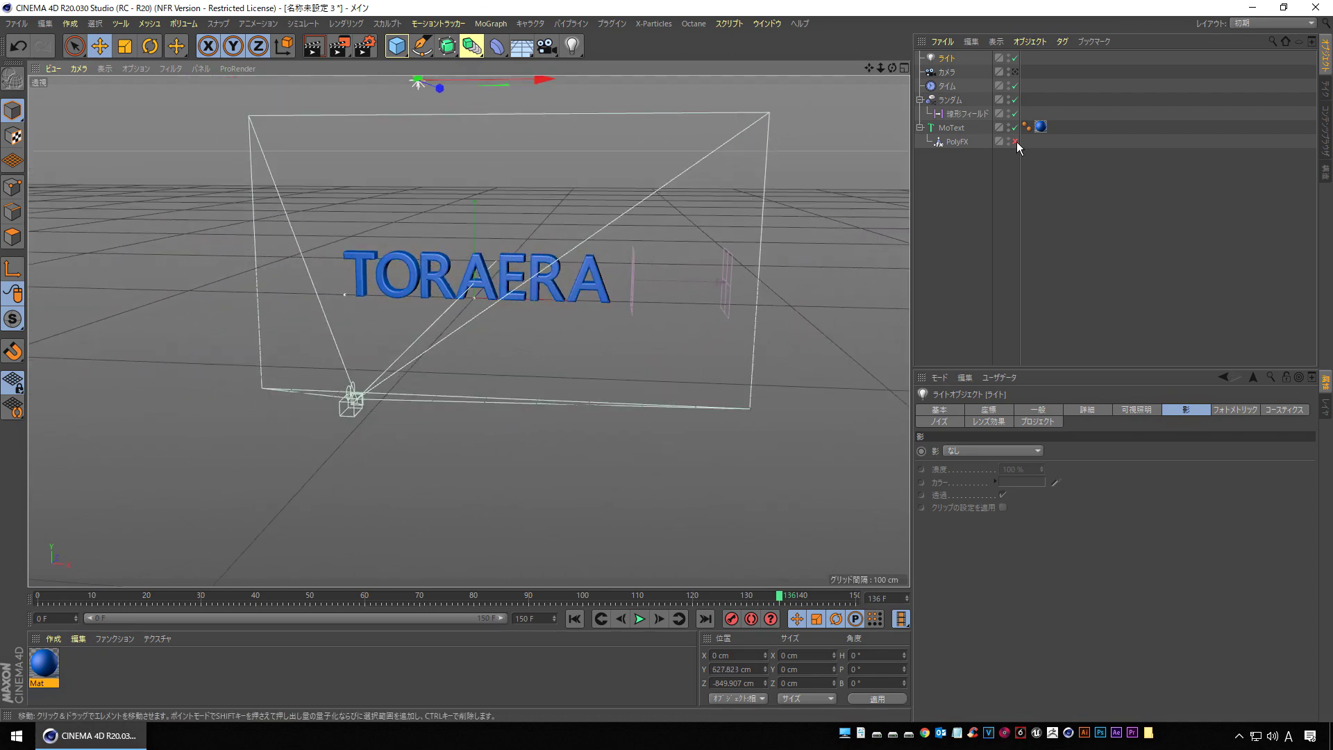
{"action": "left_click", "coordinate": [981, 452]}
{"action": "left_click", "coordinate": [981, 508]}
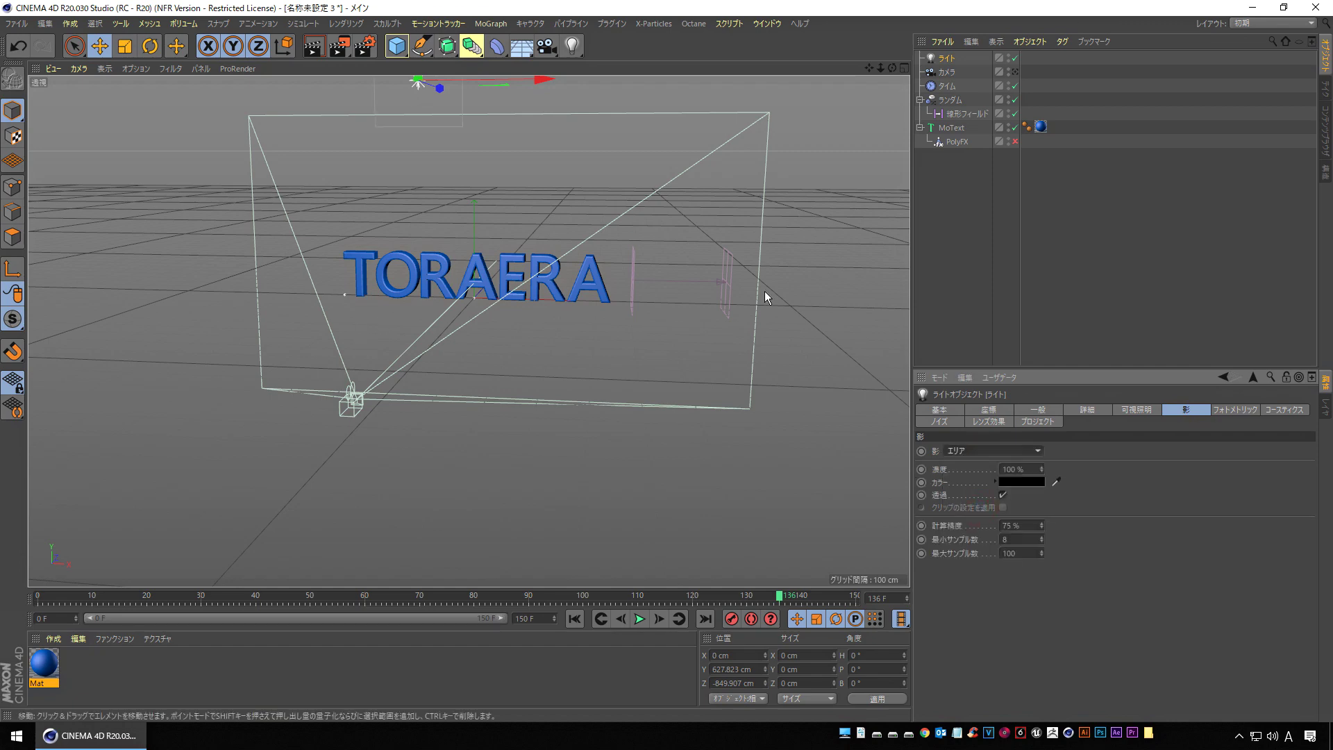
Look through the camera, render a test view, and play the animation.
{"action": "left_click", "coordinate": [949, 72]}
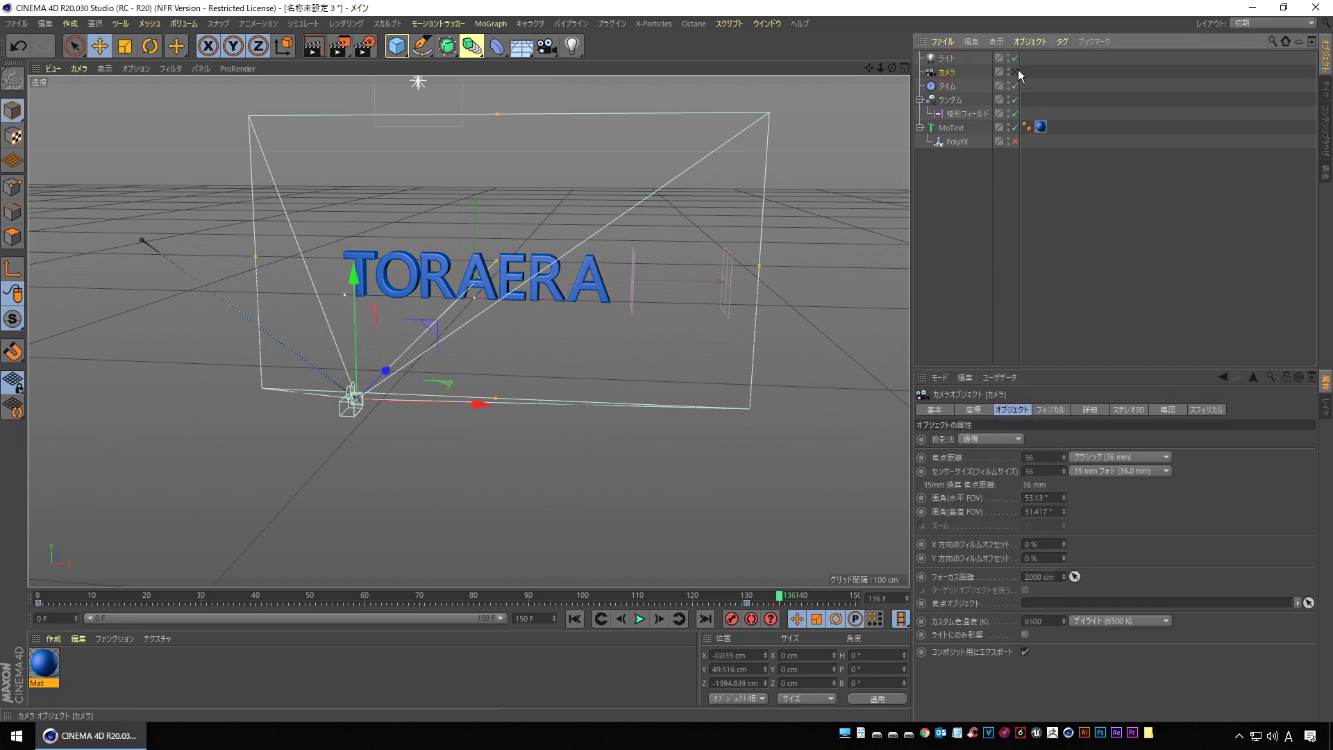
{"action": "left_click", "coordinate": [1016, 72]}
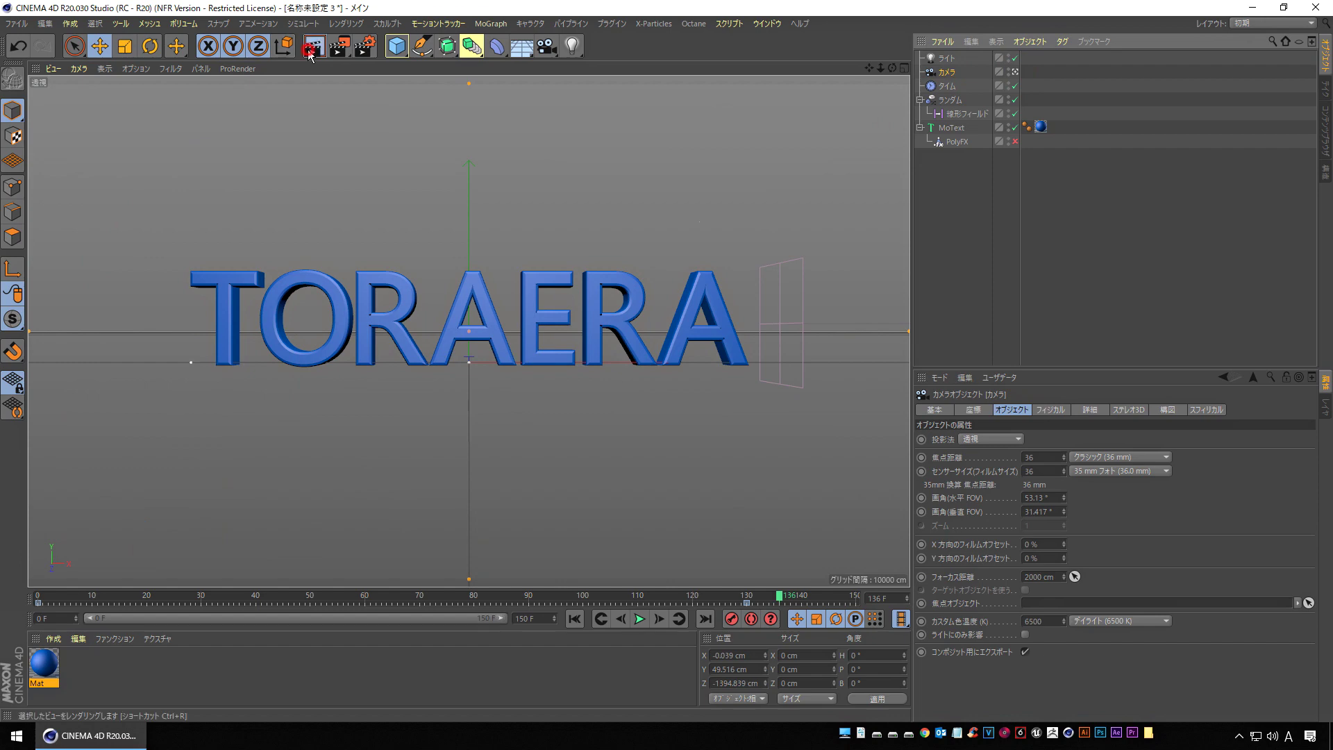
{"action": "left_click", "coordinate": [310, 48]}
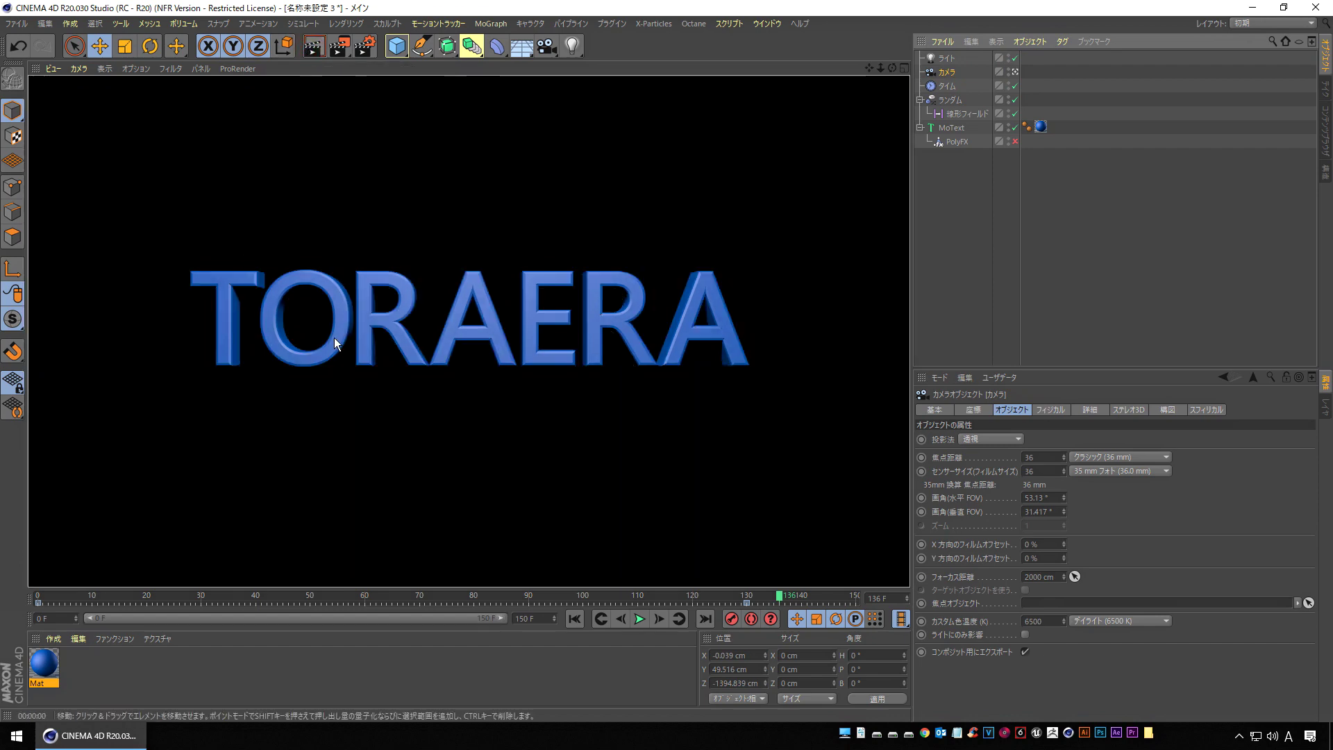
{"action": "left_click", "coordinate": [639, 619]}
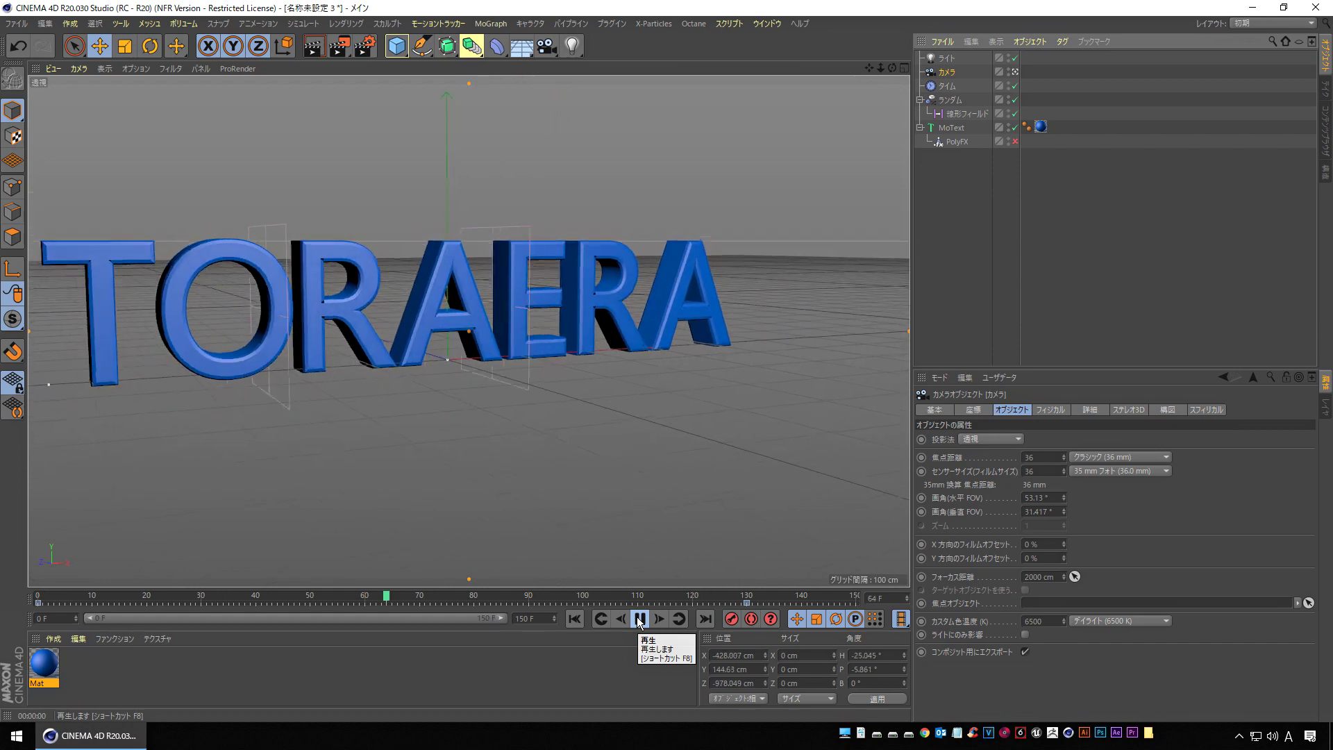
{"action": "left_click", "coordinate": [950, 142]}
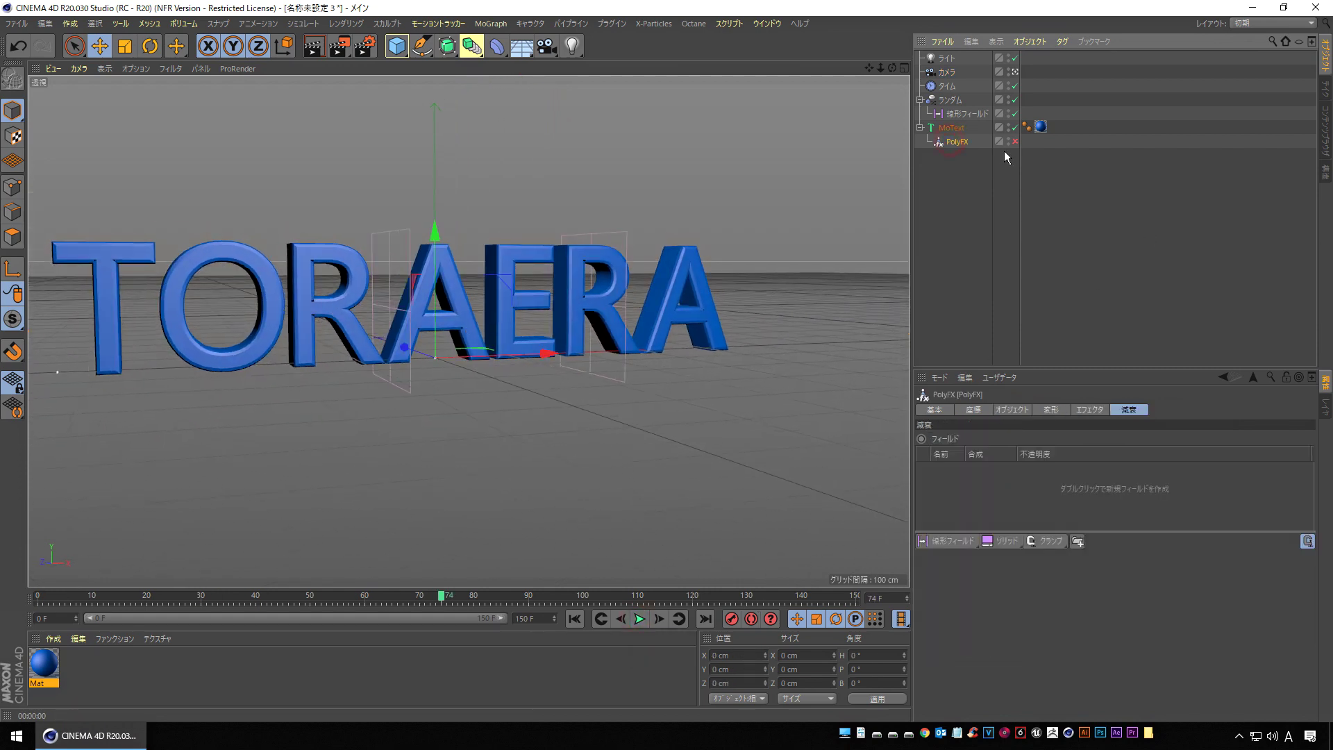
Re-enable PolyFX and play the shattering animation from frame 0.
{"action": "left_click", "coordinate": [1015, 141]}
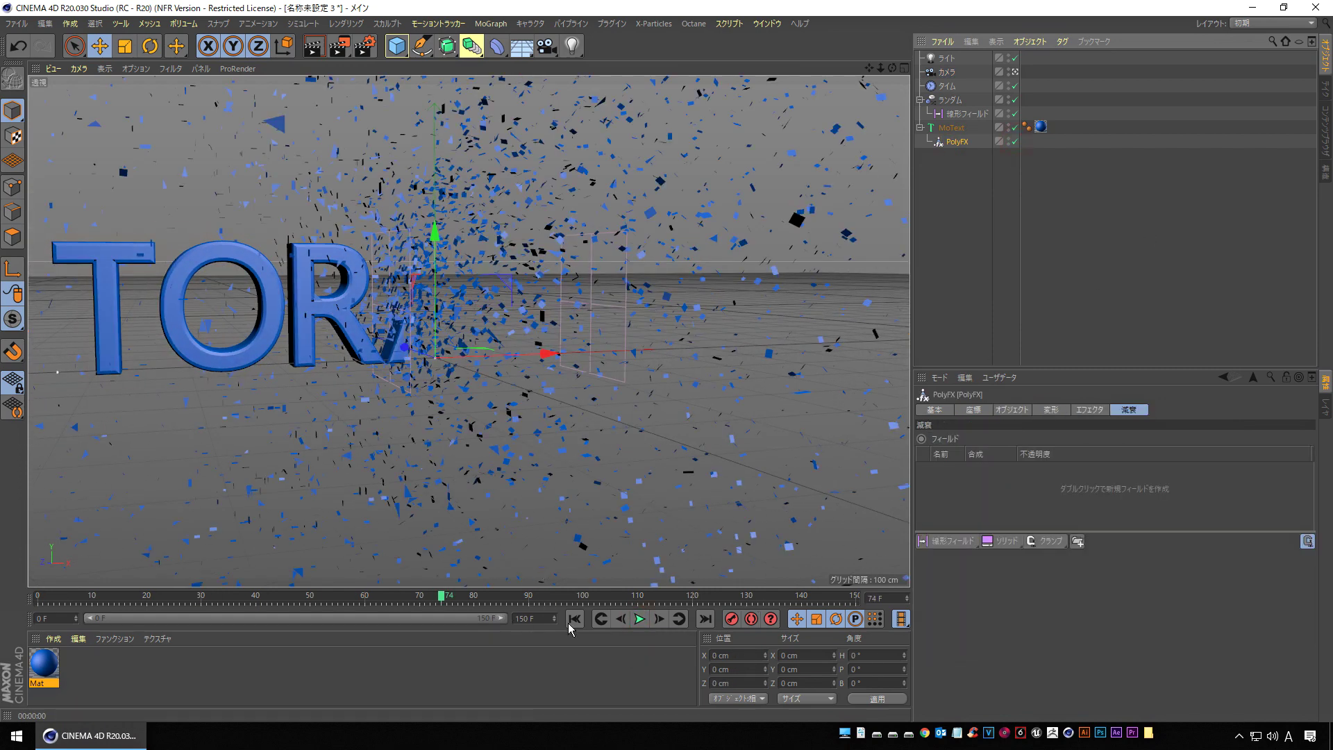
{"action": "left_click", "coordinate": [574, 619]}
{"action": "left_click", "coordinate": [639, 619]}
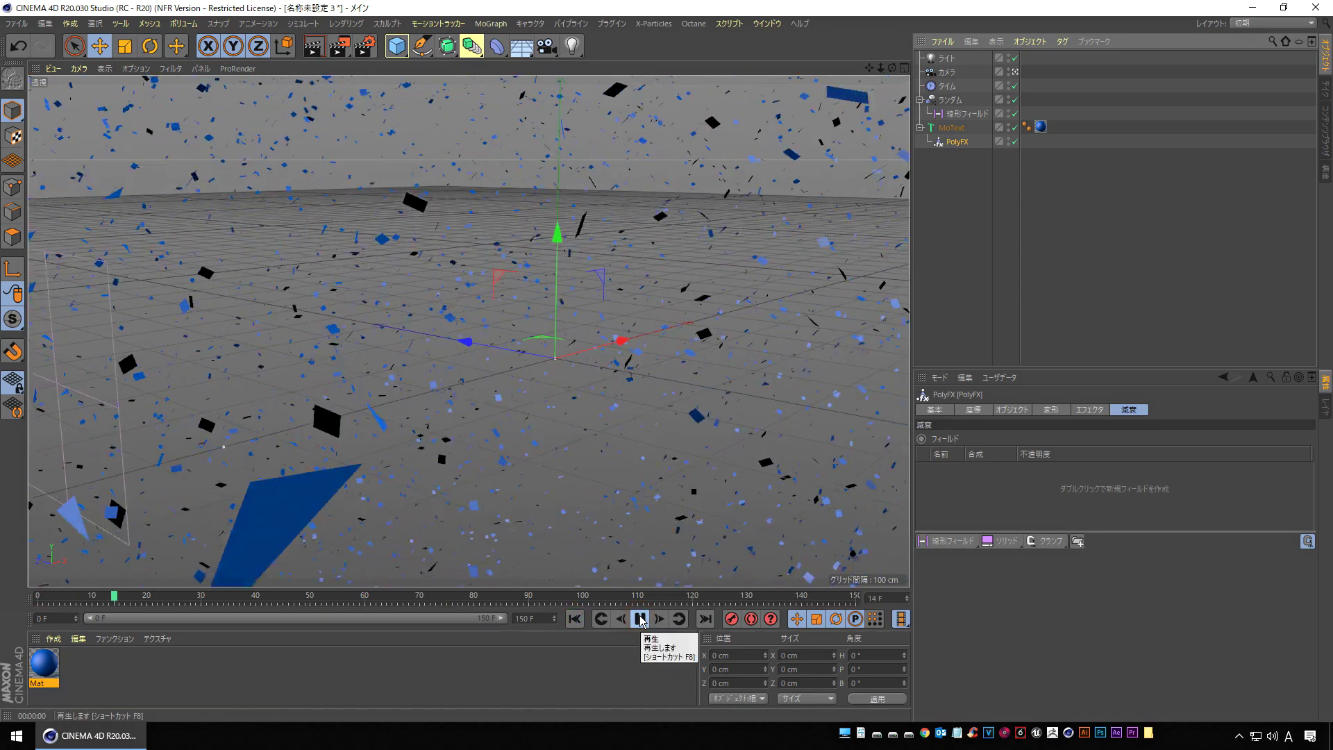